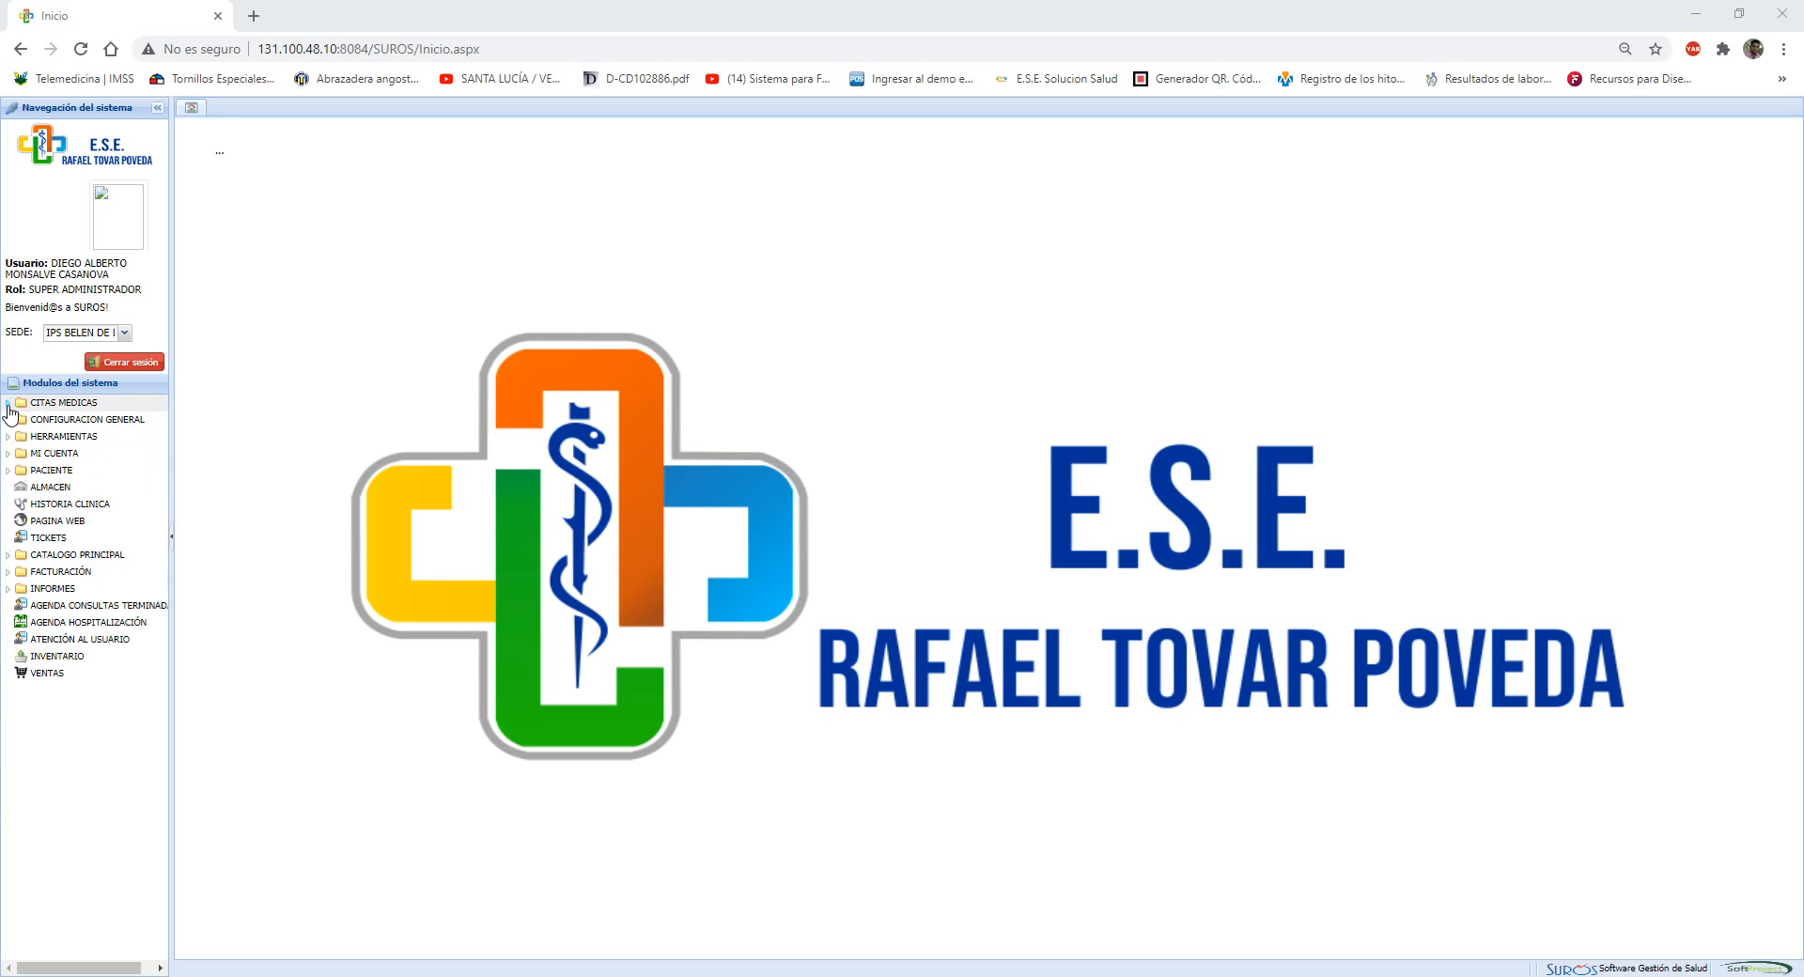
Open the medical appointment assignment module and load the 12 March 2021 schedule of the general medicine doctor in row 9
{"action": "left_click", "coordinate": [7, 403]}
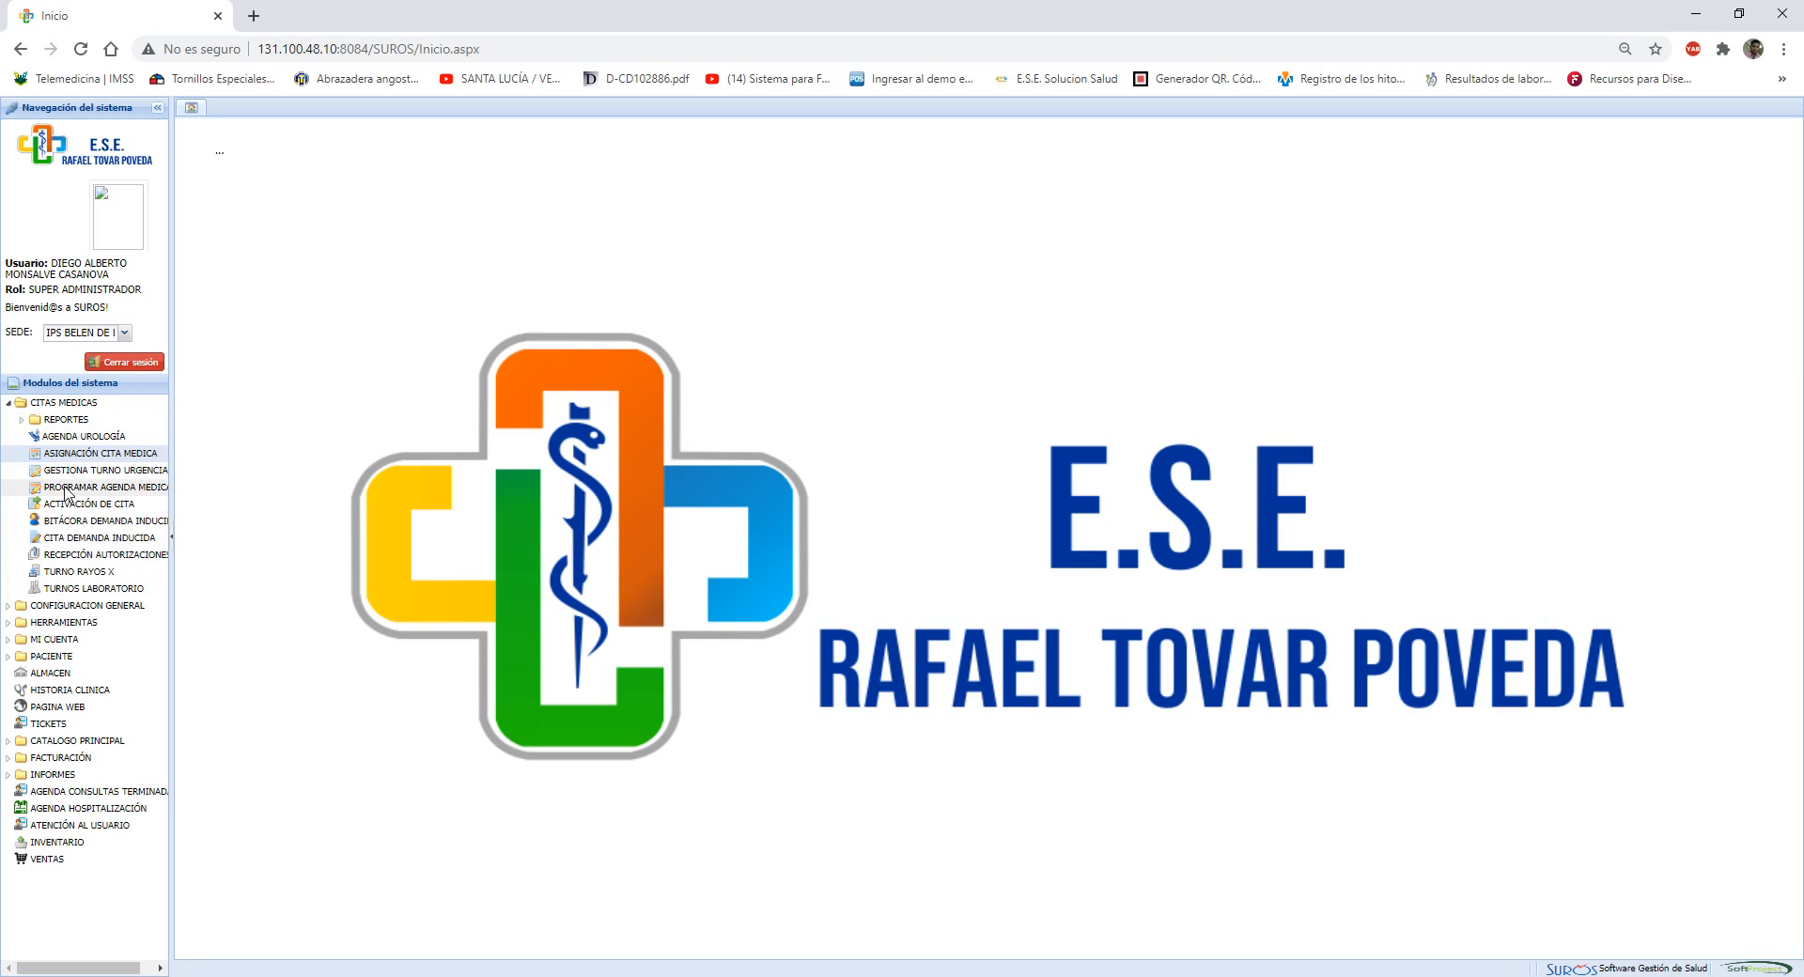
{"action": "left_click", "coordinate": [113, 455]}
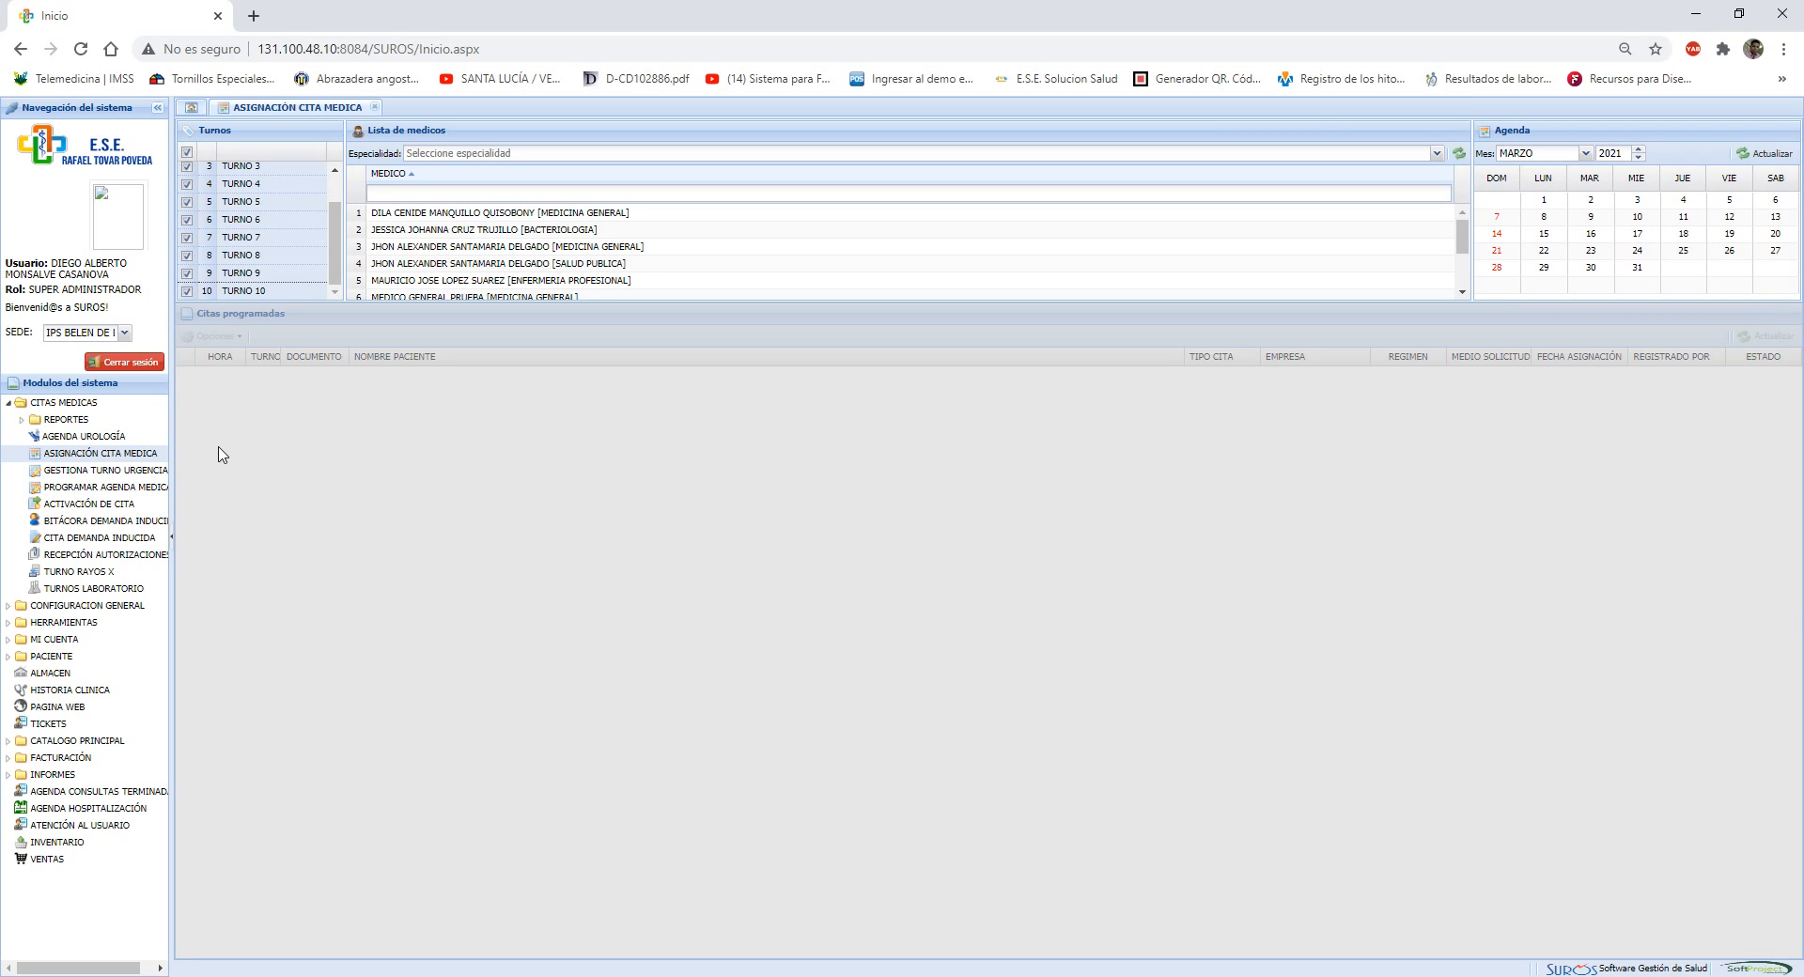
{"action": "scroll", "coordinate": [526, 280], "scroll_direction": "down", "scroll_amount": 3}
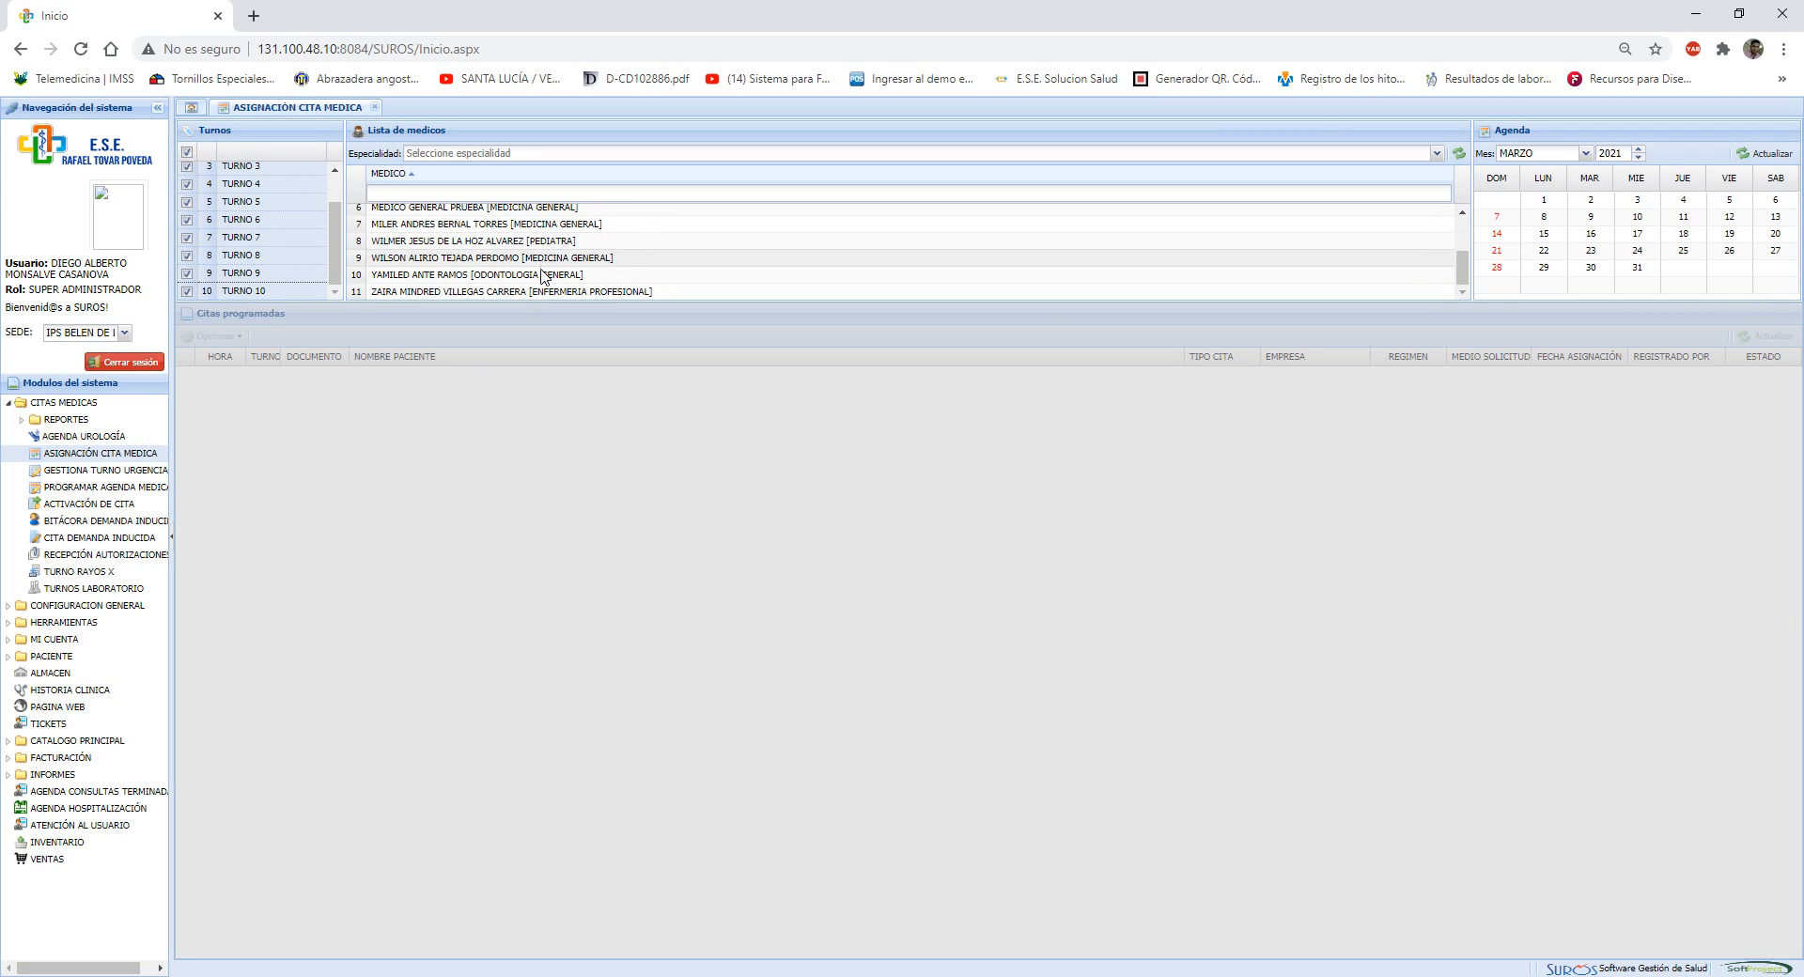
{"action": "scroll", "coordinate": [542, 277], "scroll_direction": "up", "scroll_amount": 3}
{"action": "scroll", "coordinate": [542, 277], "scroll_direction": "down", "scroll_amount": 3}
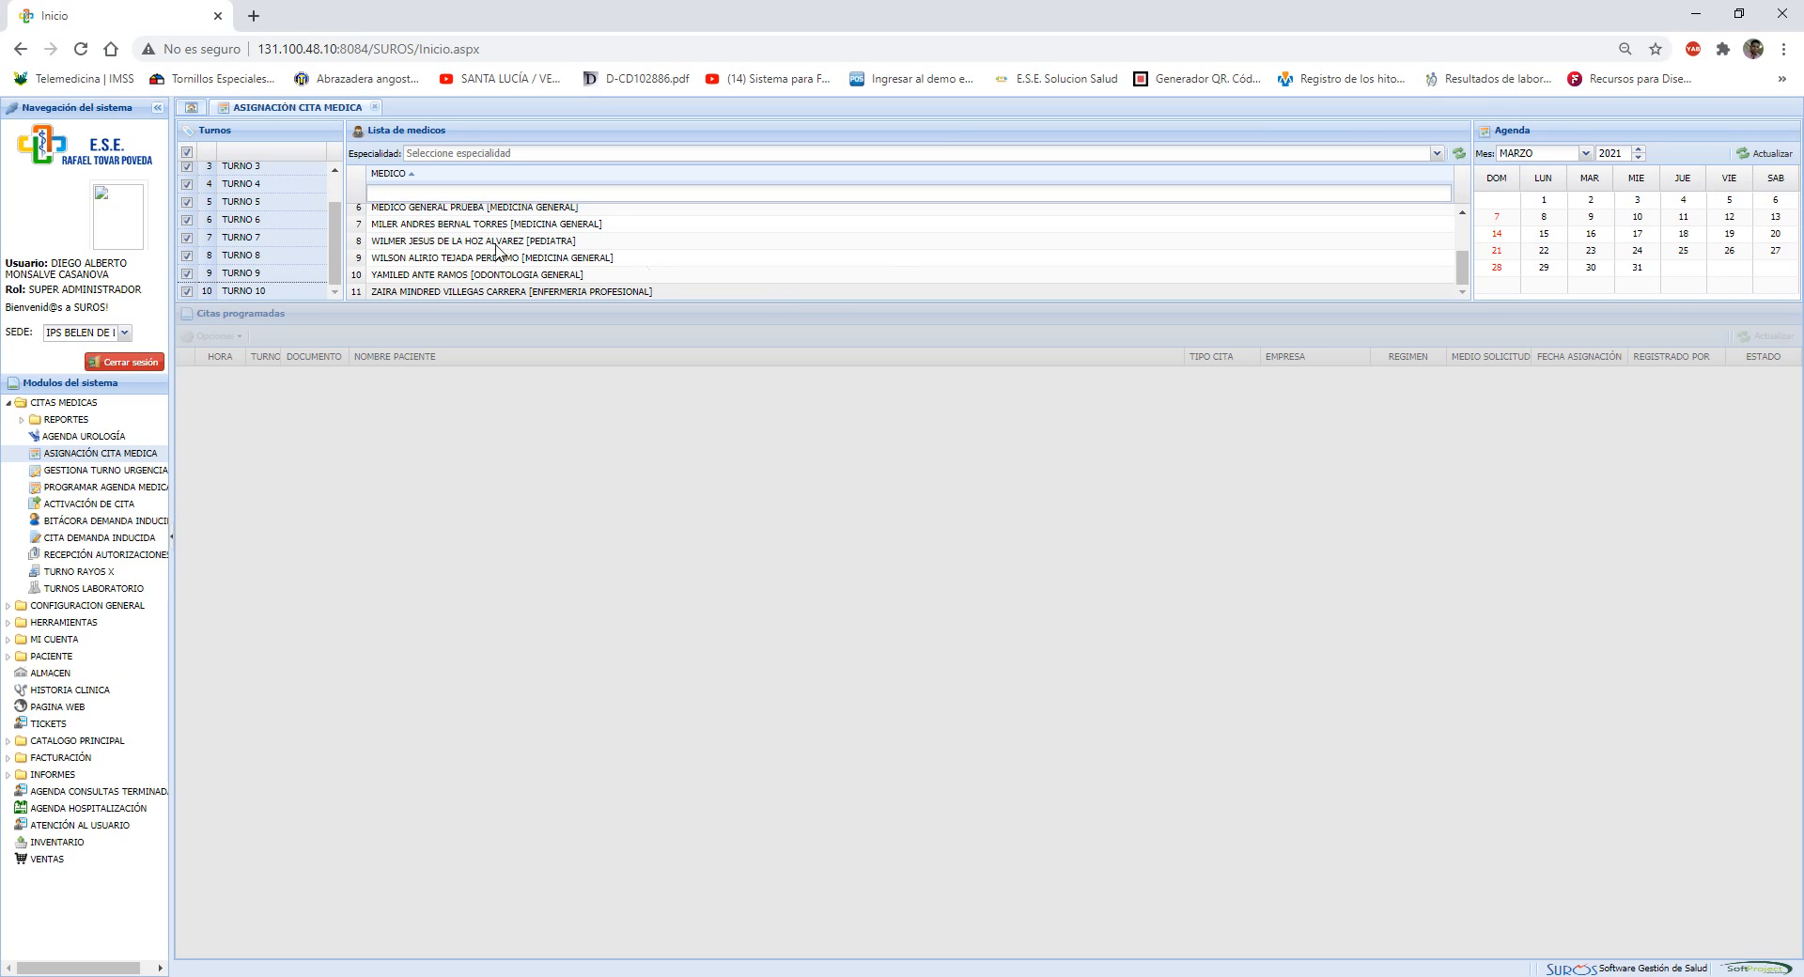
{"action": "left_click", "coordinate": [594, 263]}
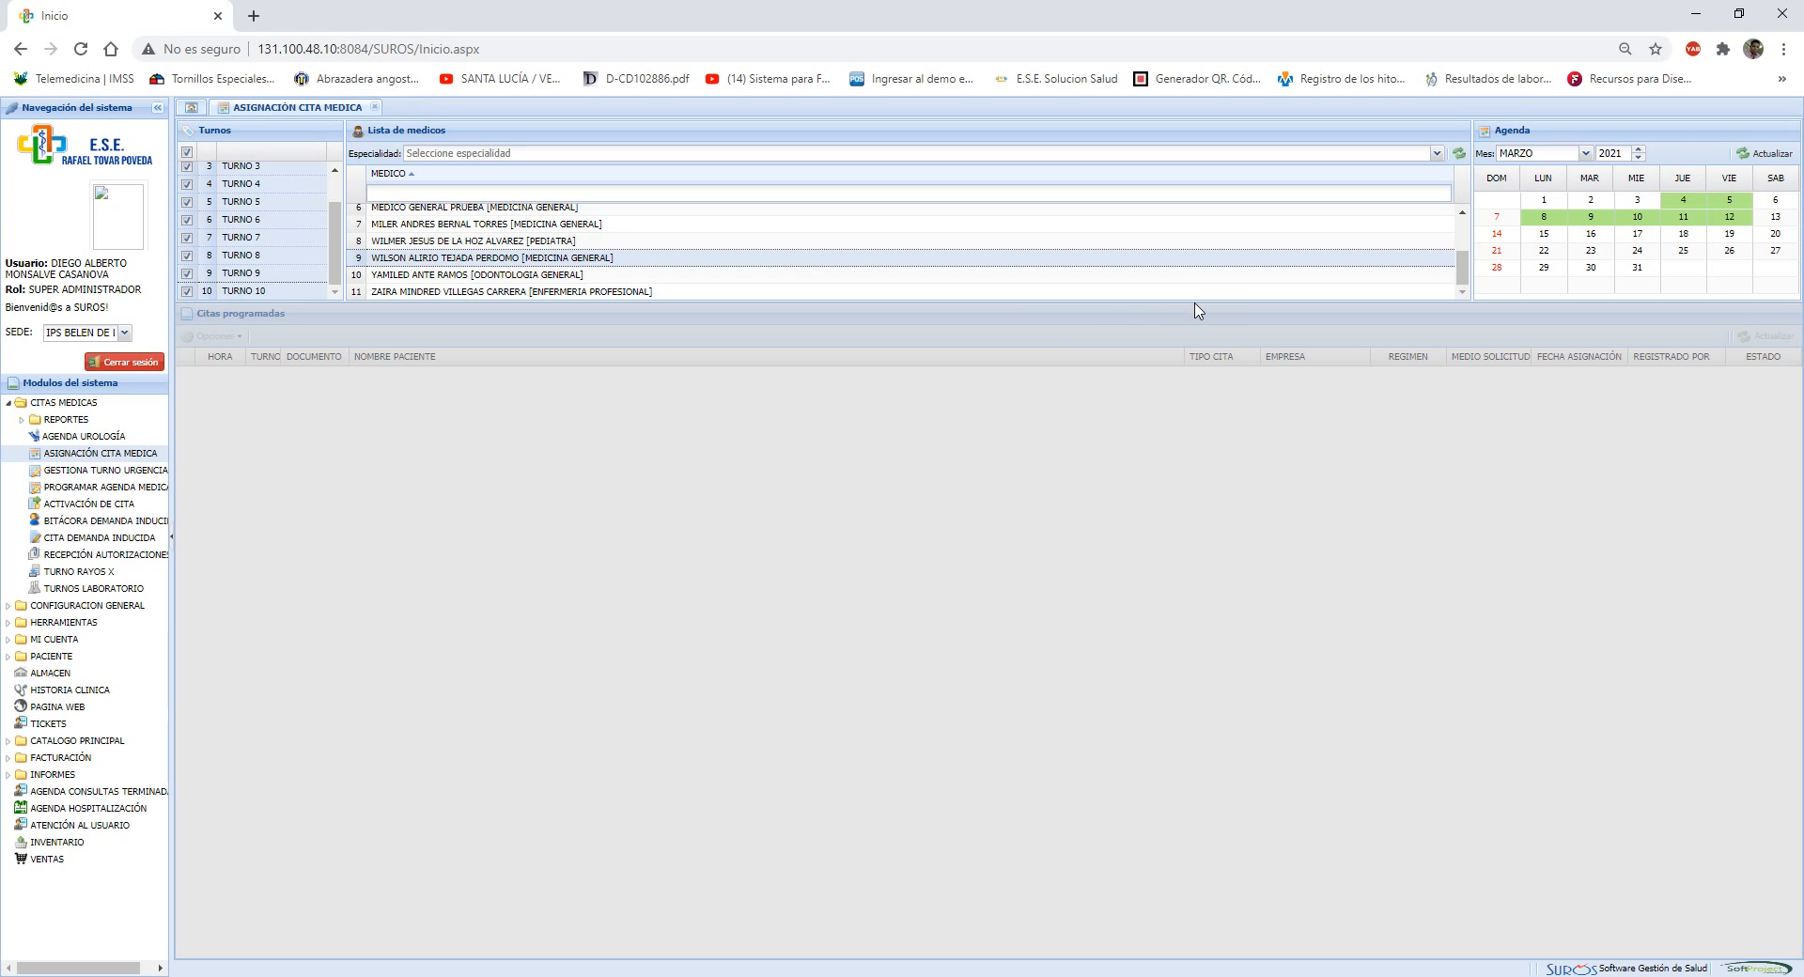
{"action": "left_click", "coordinate": [1732, 223]}
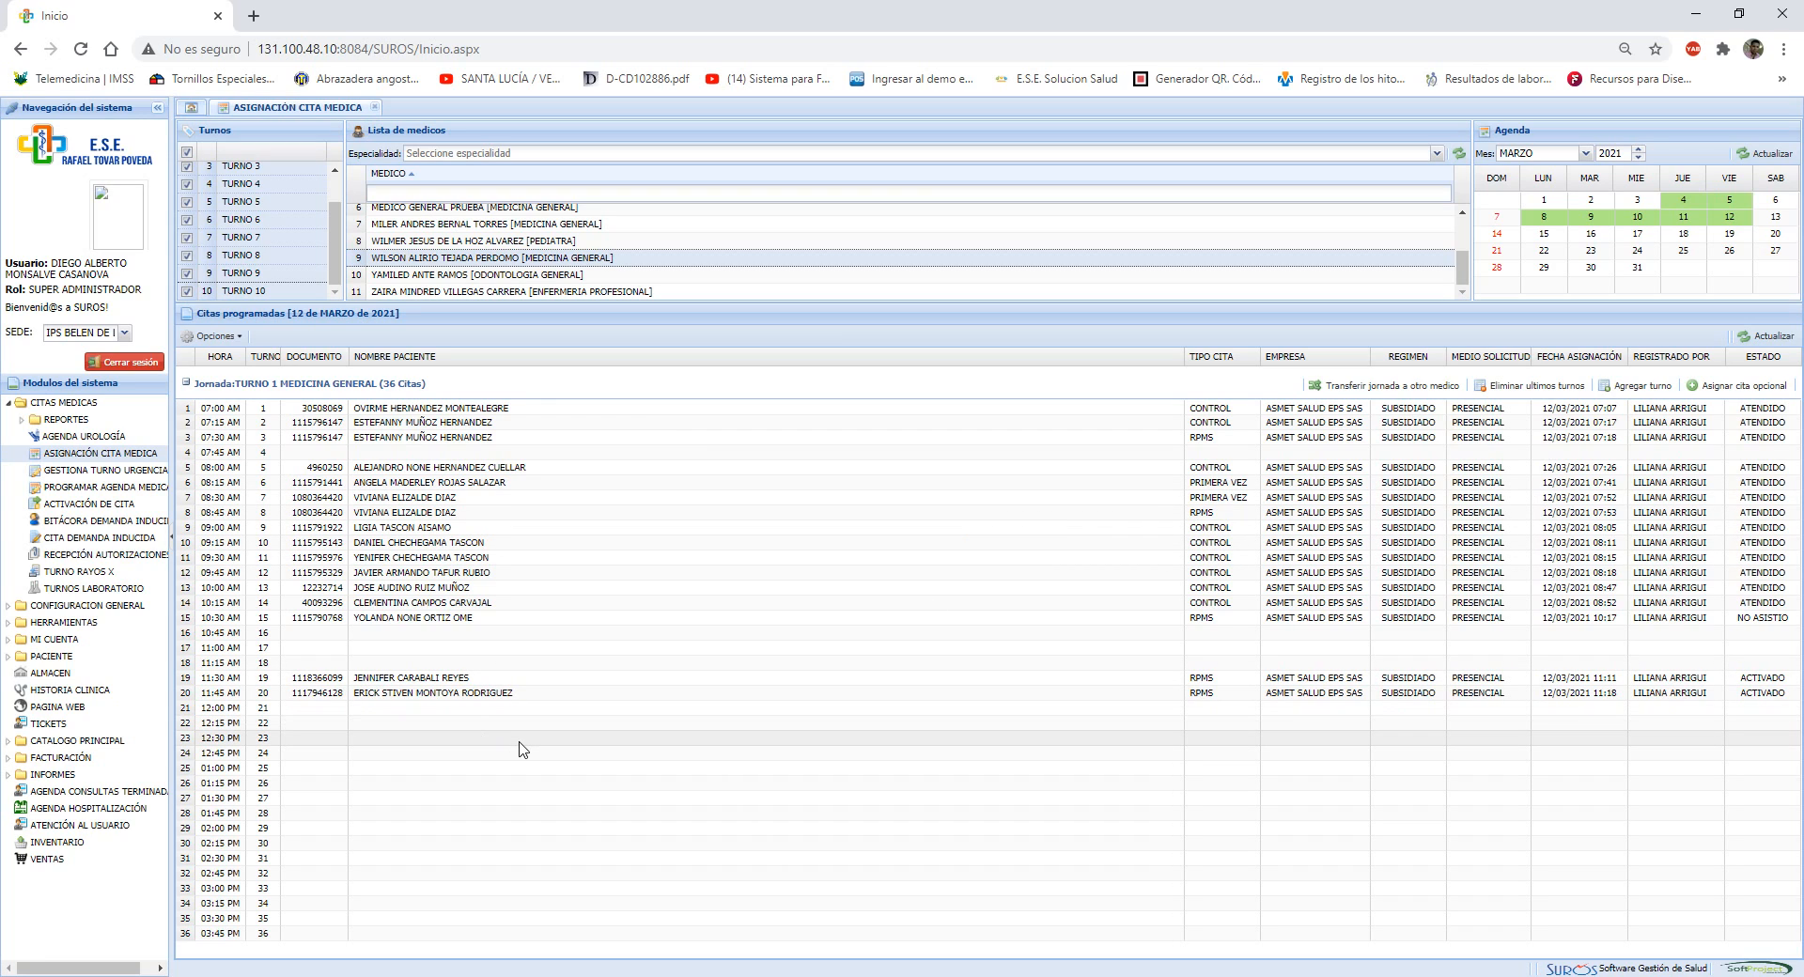
Start an appointment in the free 02:00 PM slot and look up the patient PRUEBA
{"action": "left_click", "coordinate": [395, 665]}
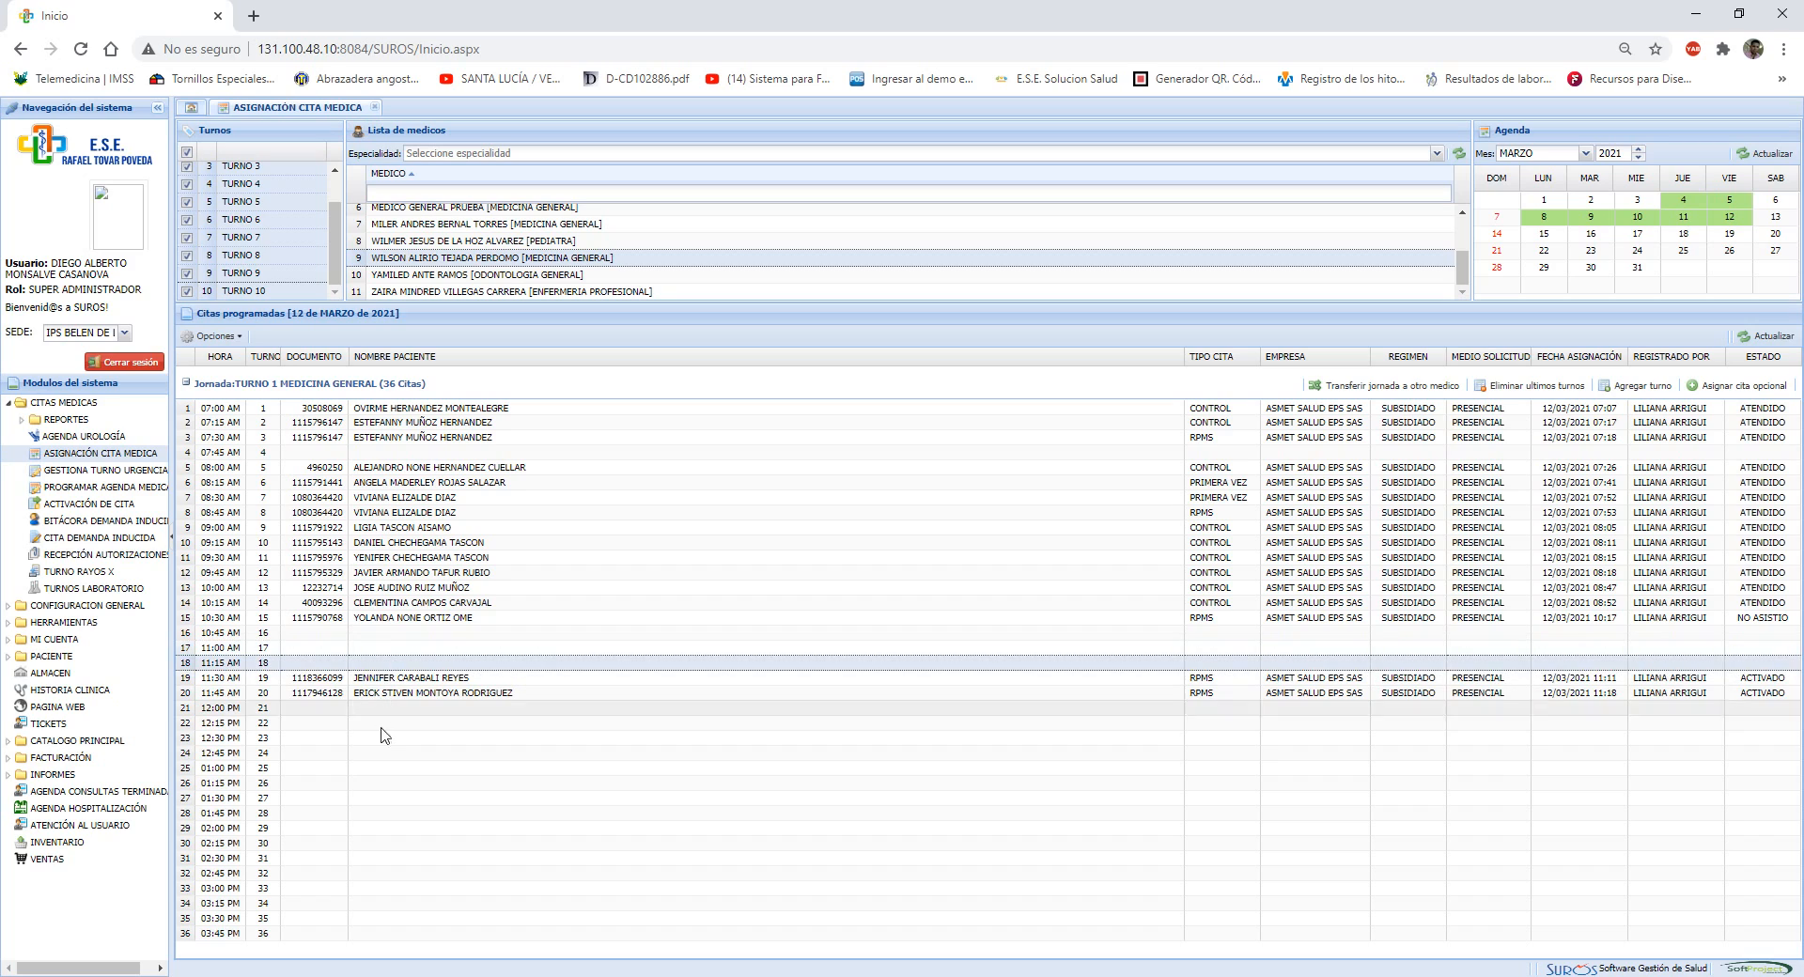
{"action": "left_click", "coordinate": [385, 635]}
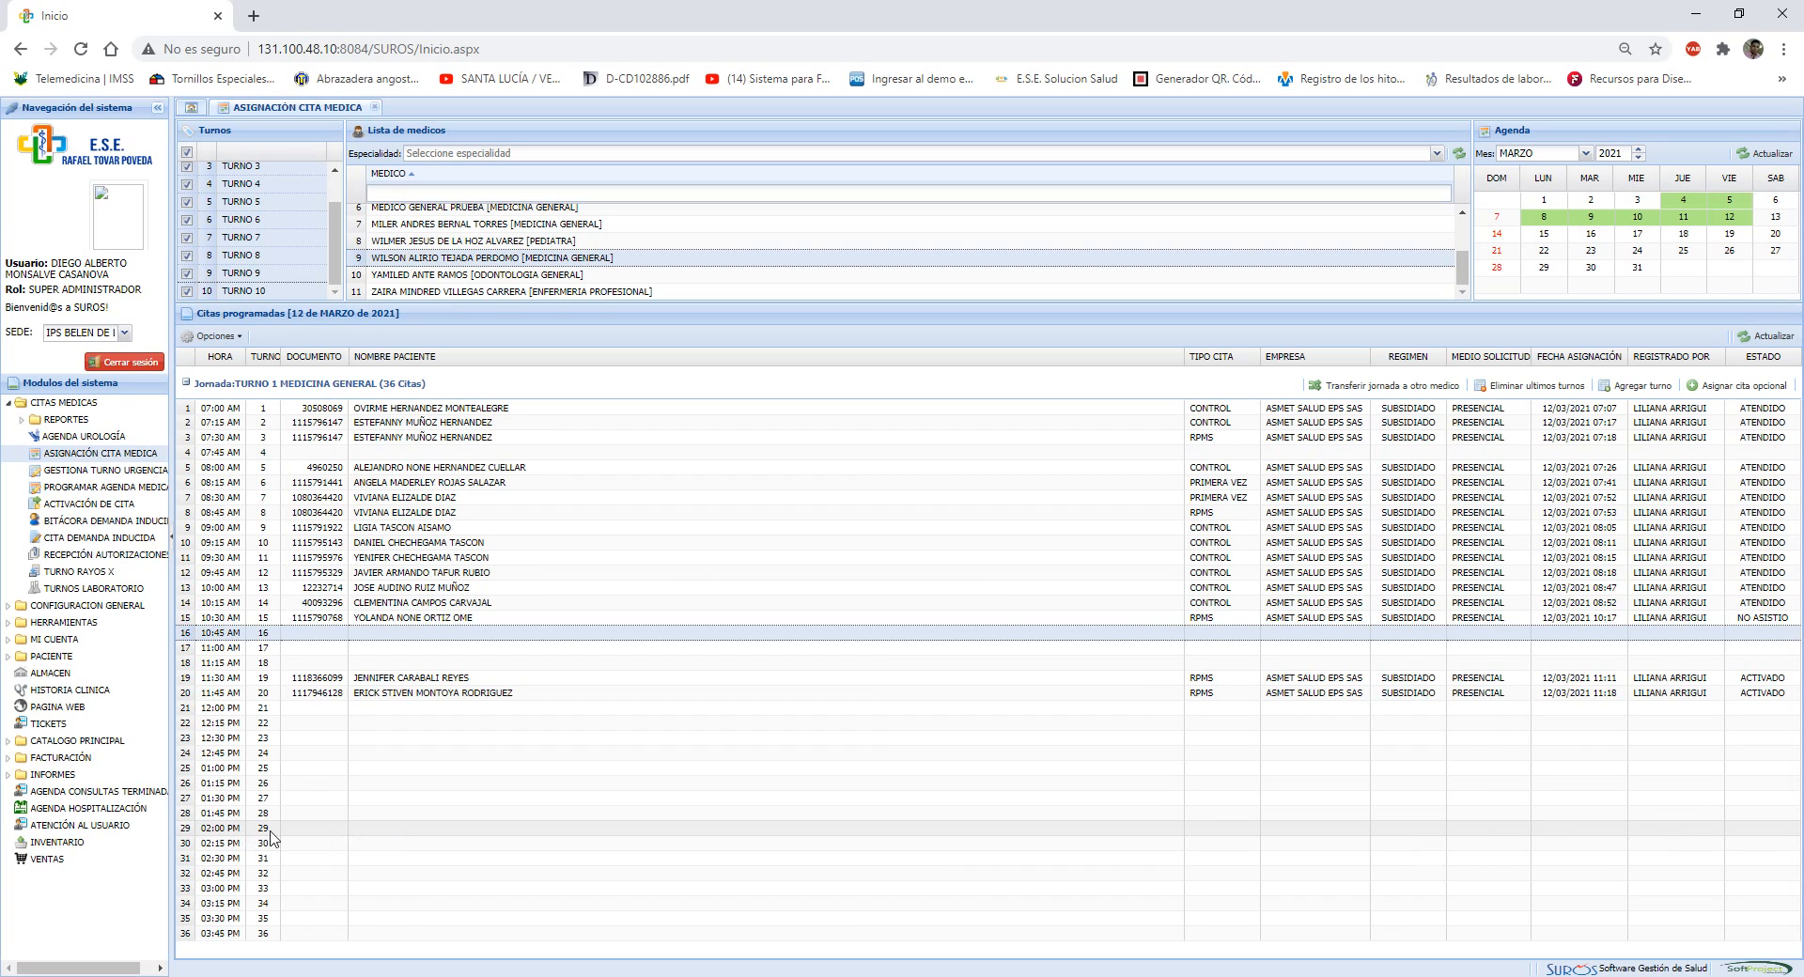
{"action": "double_click", "coordinate": [387, 835]}
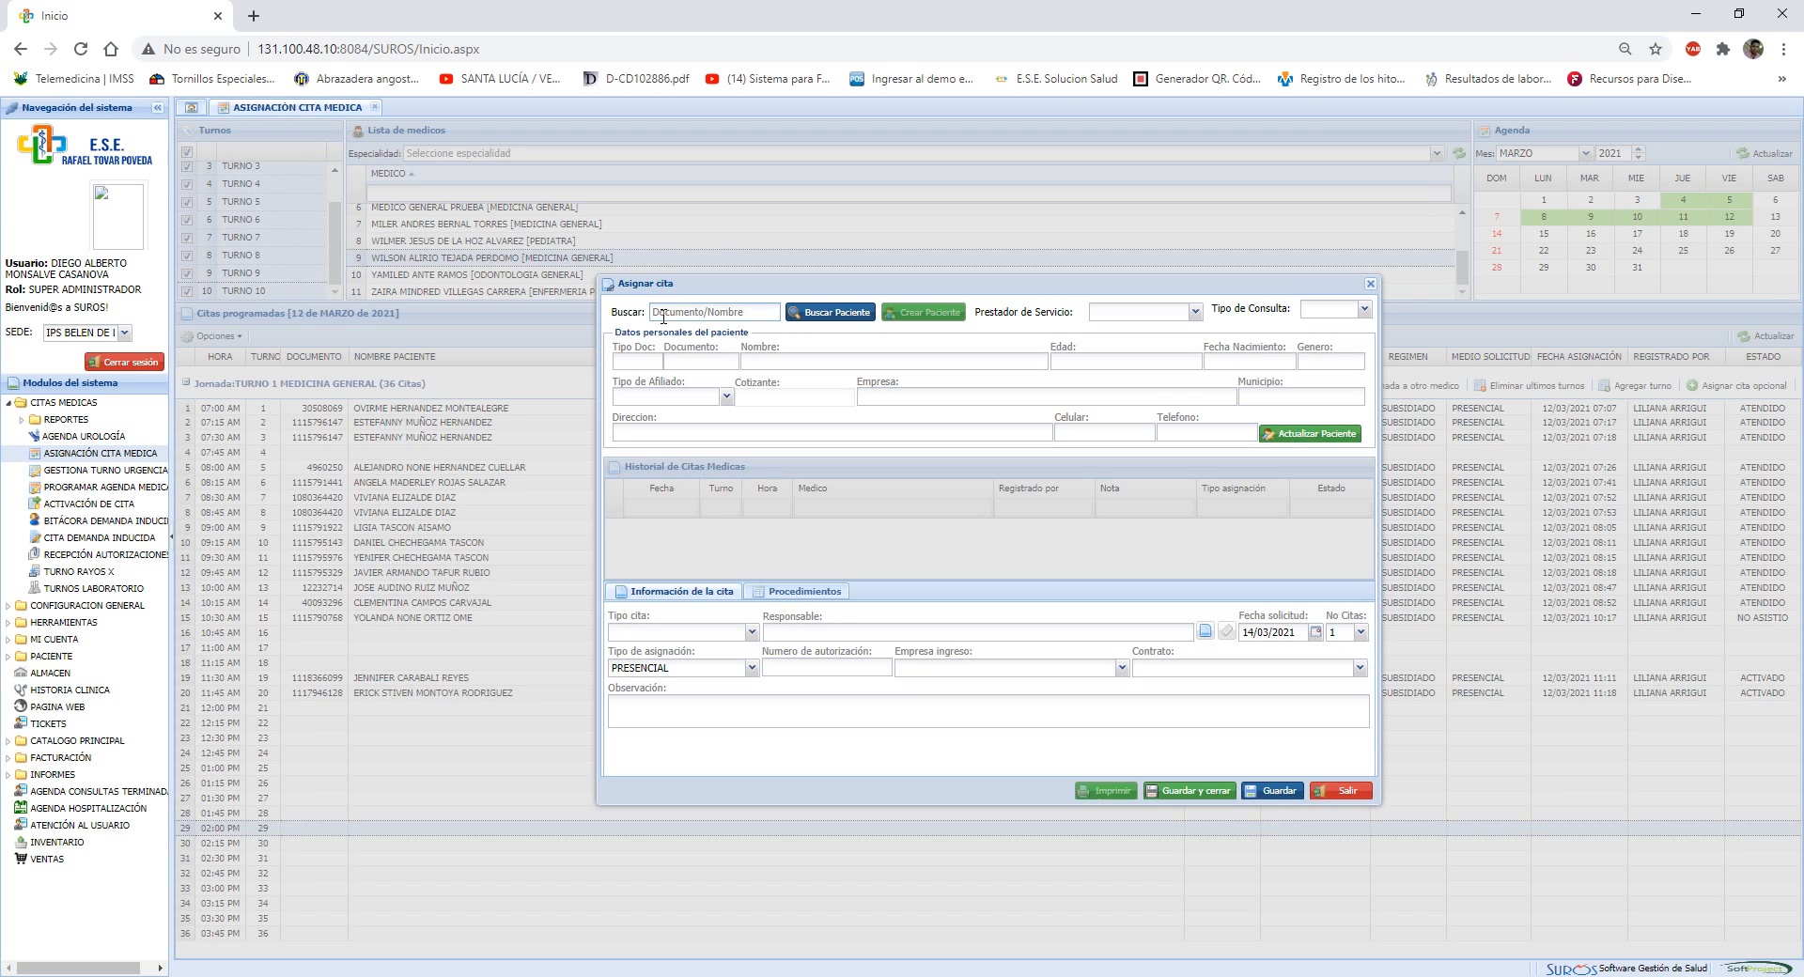
{"action": "type", "text": "PRUEBA"}
{"action": "key", "text": "Return"}
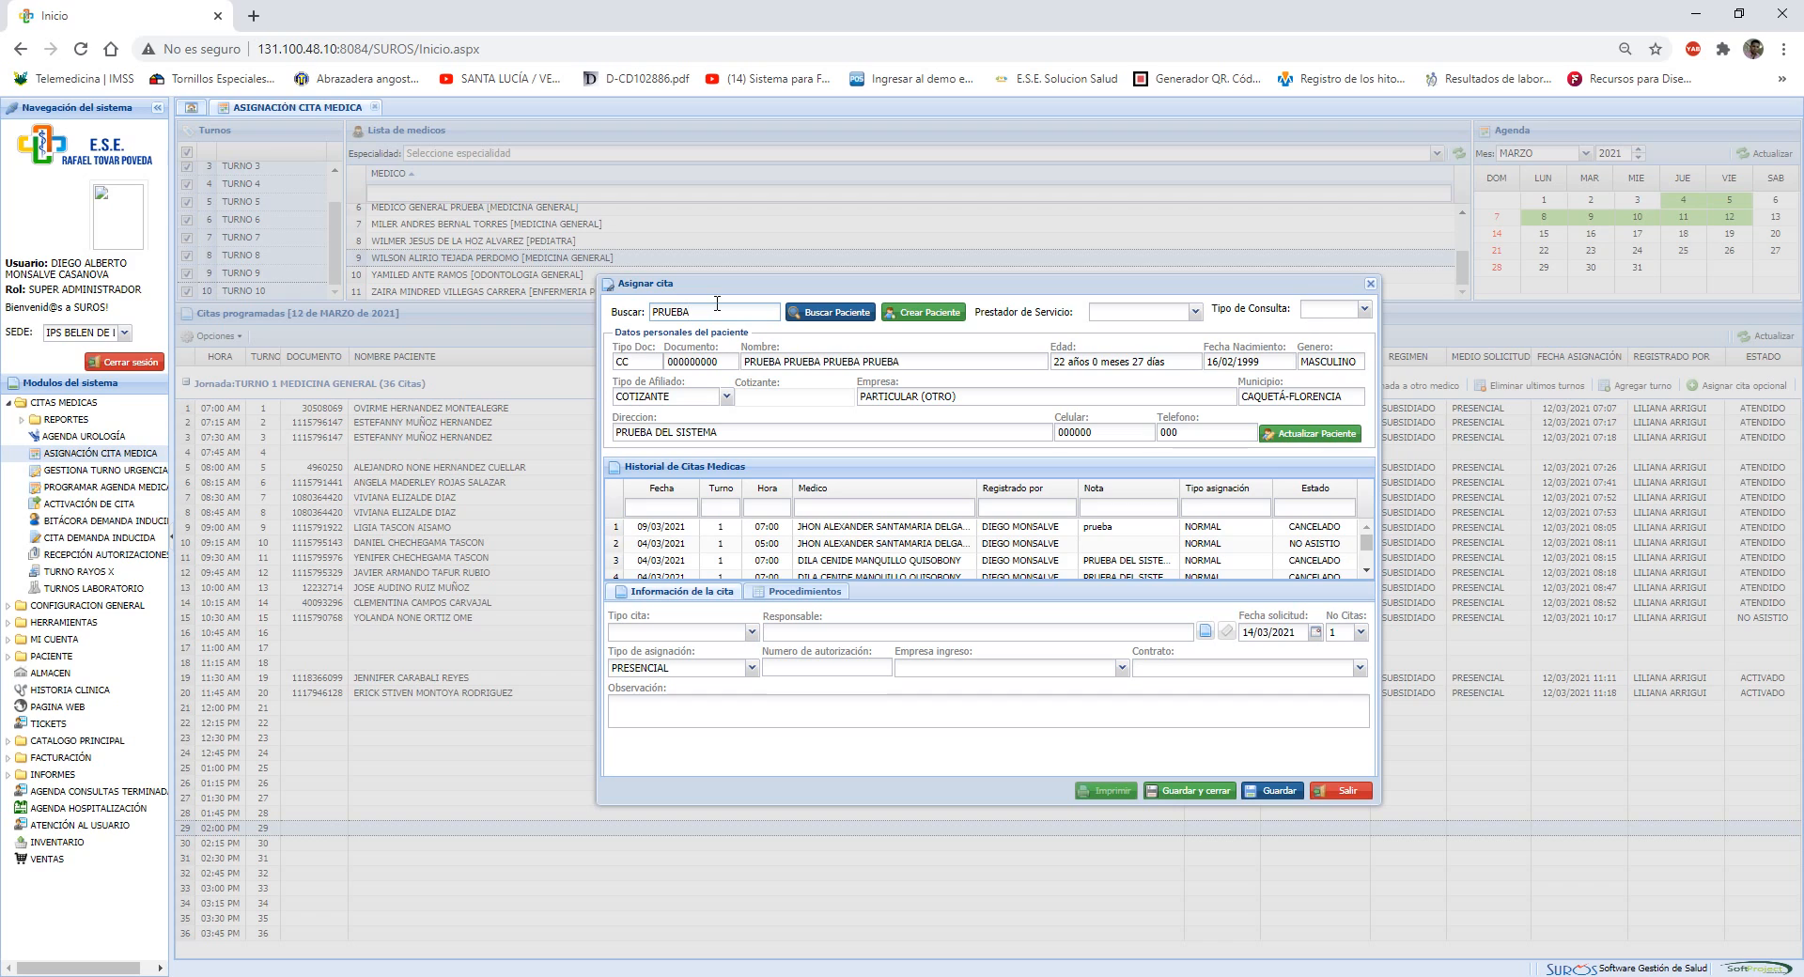
Search for a patient by an unregistered document number and start registering a new patient
{"action": "key", "text": "BackSpace"}
{"action": "key", "text": "BackSpace"}
{"action": "key", "text": "BackSpace"}
{"action": "key", "text": "BackSpace"}
{"action": "key", "text": "BackSpace"}
{"action": "left_click", "coordinate": [830, 318]}
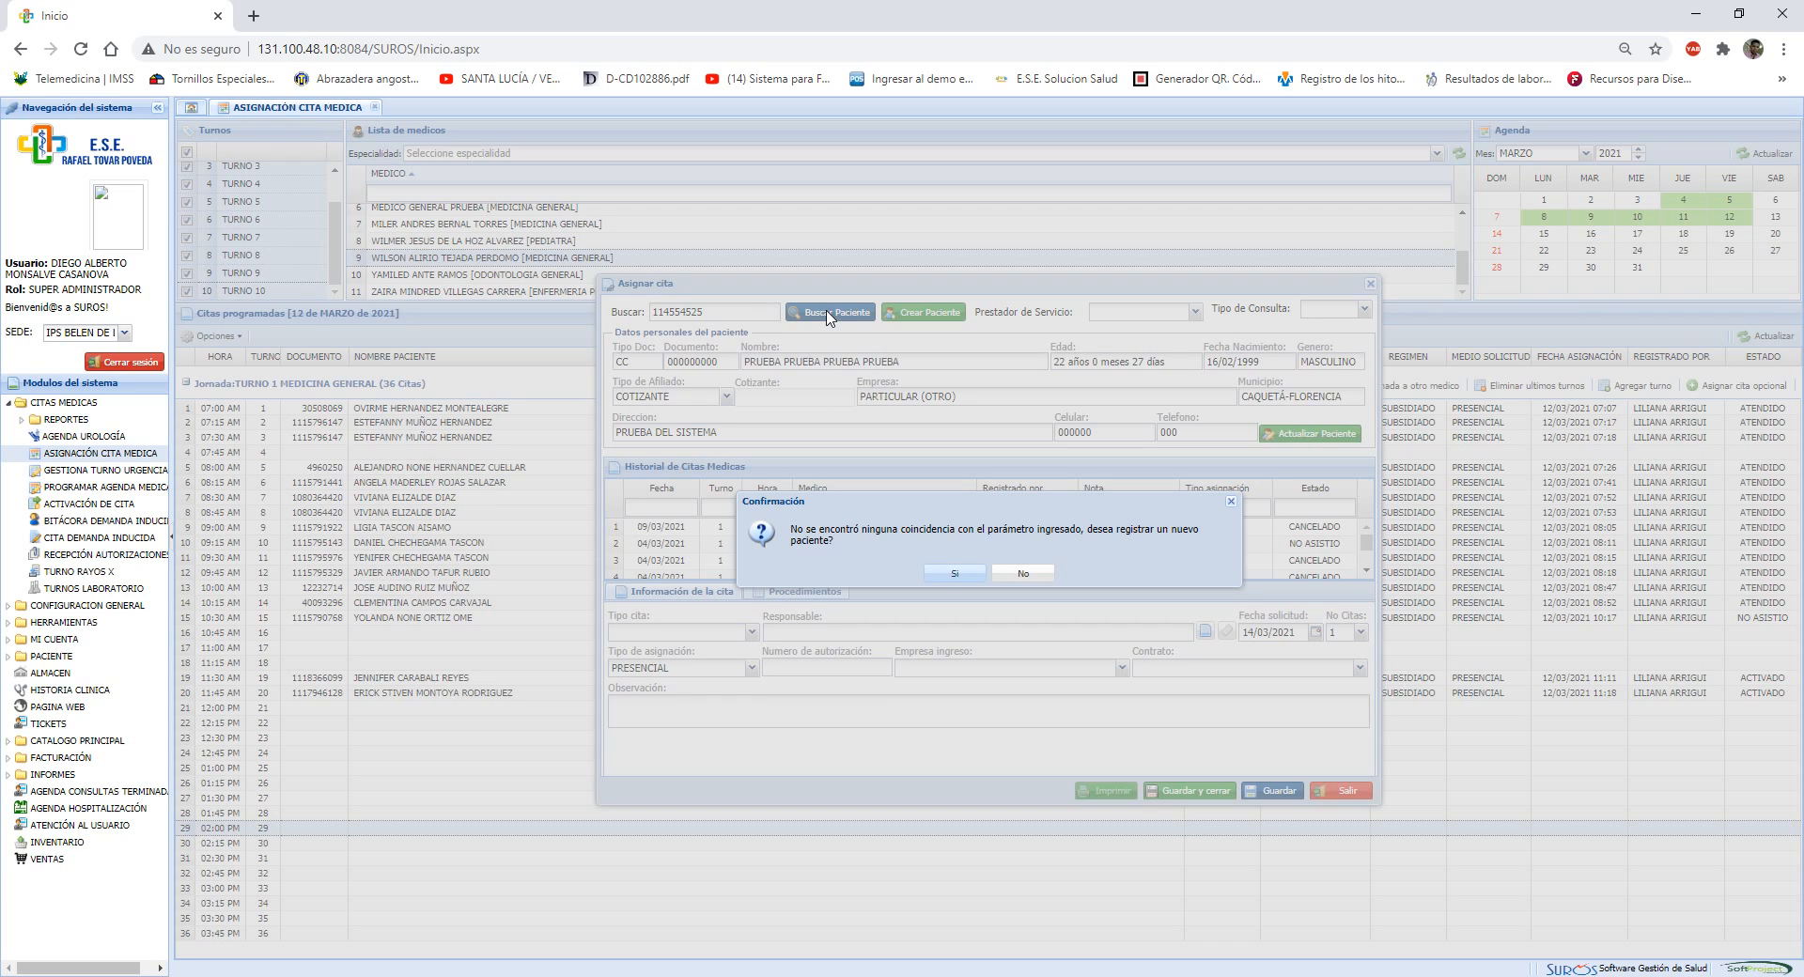
{"action": "left_click", "coordinate": [954, 573]}
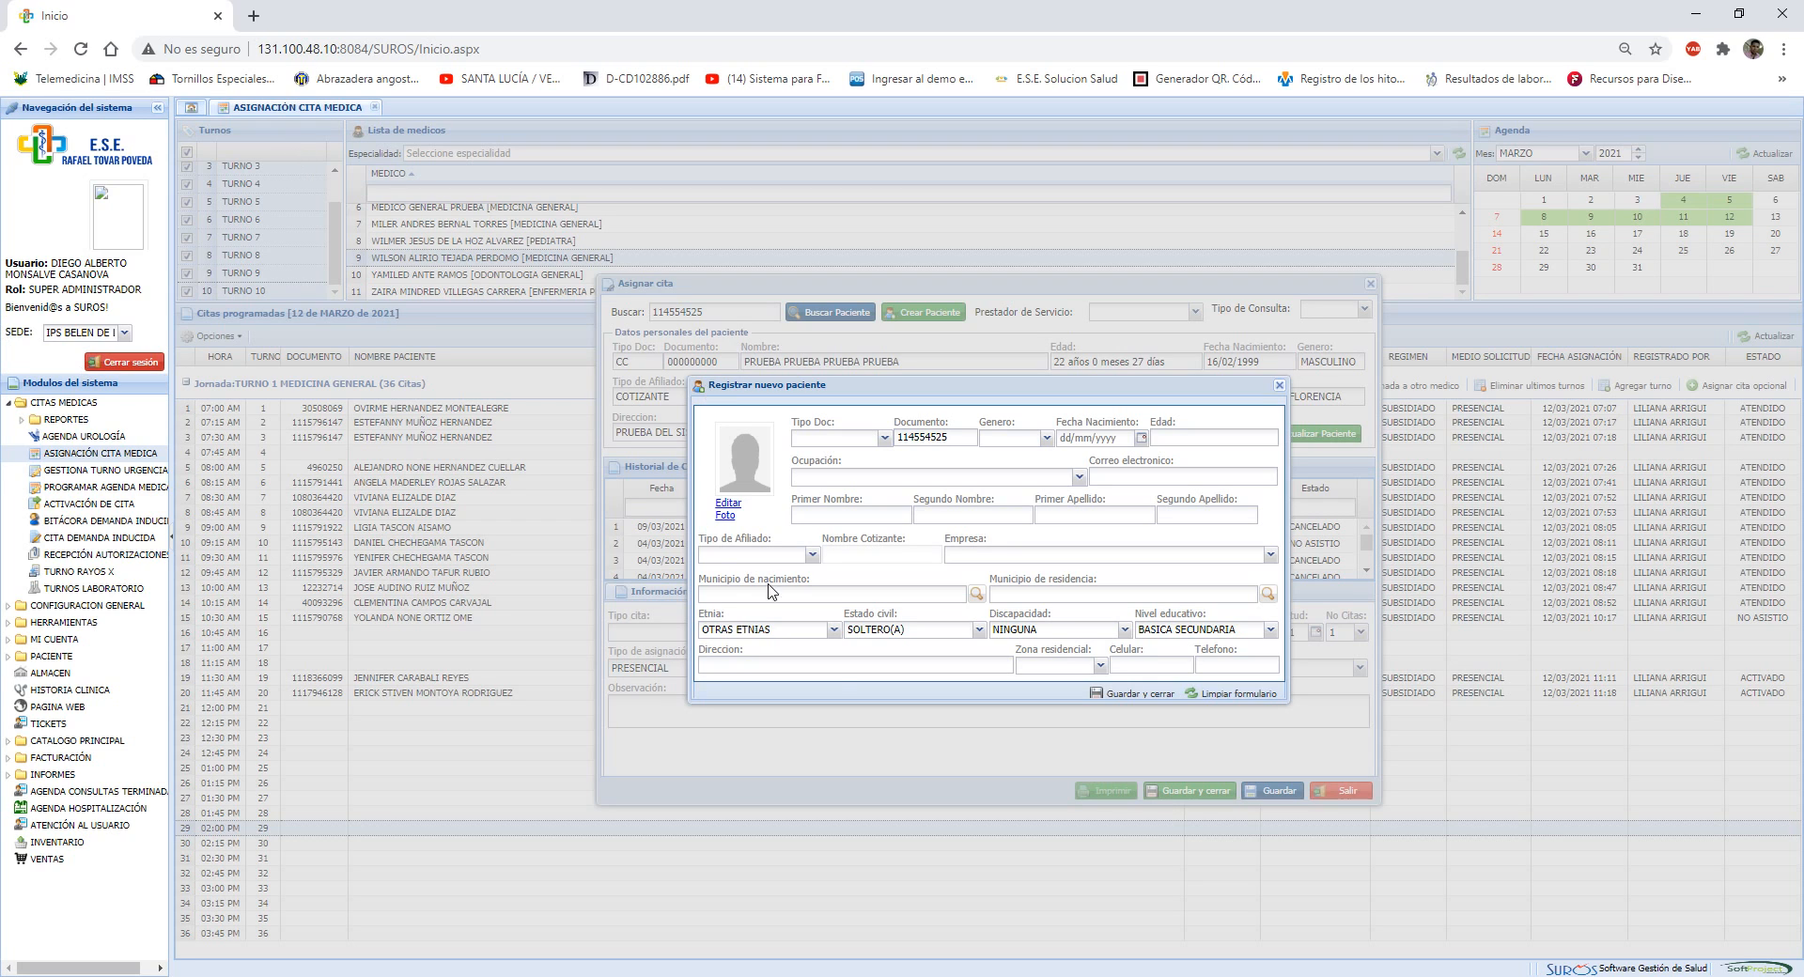
Try entering a street address in the new patient form, clear it and close the form without saving
{"action": "left_click", "coordinate": [839, 665]}
{"action": "type", "text": "EREDAD"}
{"action": "key", "text": "BackSpace"}
{"action": "type", "text": "A"}
{"action": "key", "text": "BackSpace"}
{"action": "key", "text": "BackSpace"}
{"action": "key", "text": "BackSpace"}
{"action": "key", "text": "BackSpace"}
{"action": "key", "text": "BackSpace"}
{"action": "key", "text": "BackSpace"}
{"action": "type", "text": "CRA"}
{"action": "key", "text": "BackSpace"}
{"action": "key", "text": "BackSpace"}
{"action": "type", "text": "ARRERA"}
{"action": "key", "text": "BackSpace"}
{"action": "key", "text": "BackSpace"}
{"action": "key", "text": "BackSpace"}
{"action": "key", "text": "BackSpace"}
{"action": "key", "text": "BackSpace"}
{"action": "key", "text": "BackSpace"}
{"action": "key", "text": "BackSpace"}
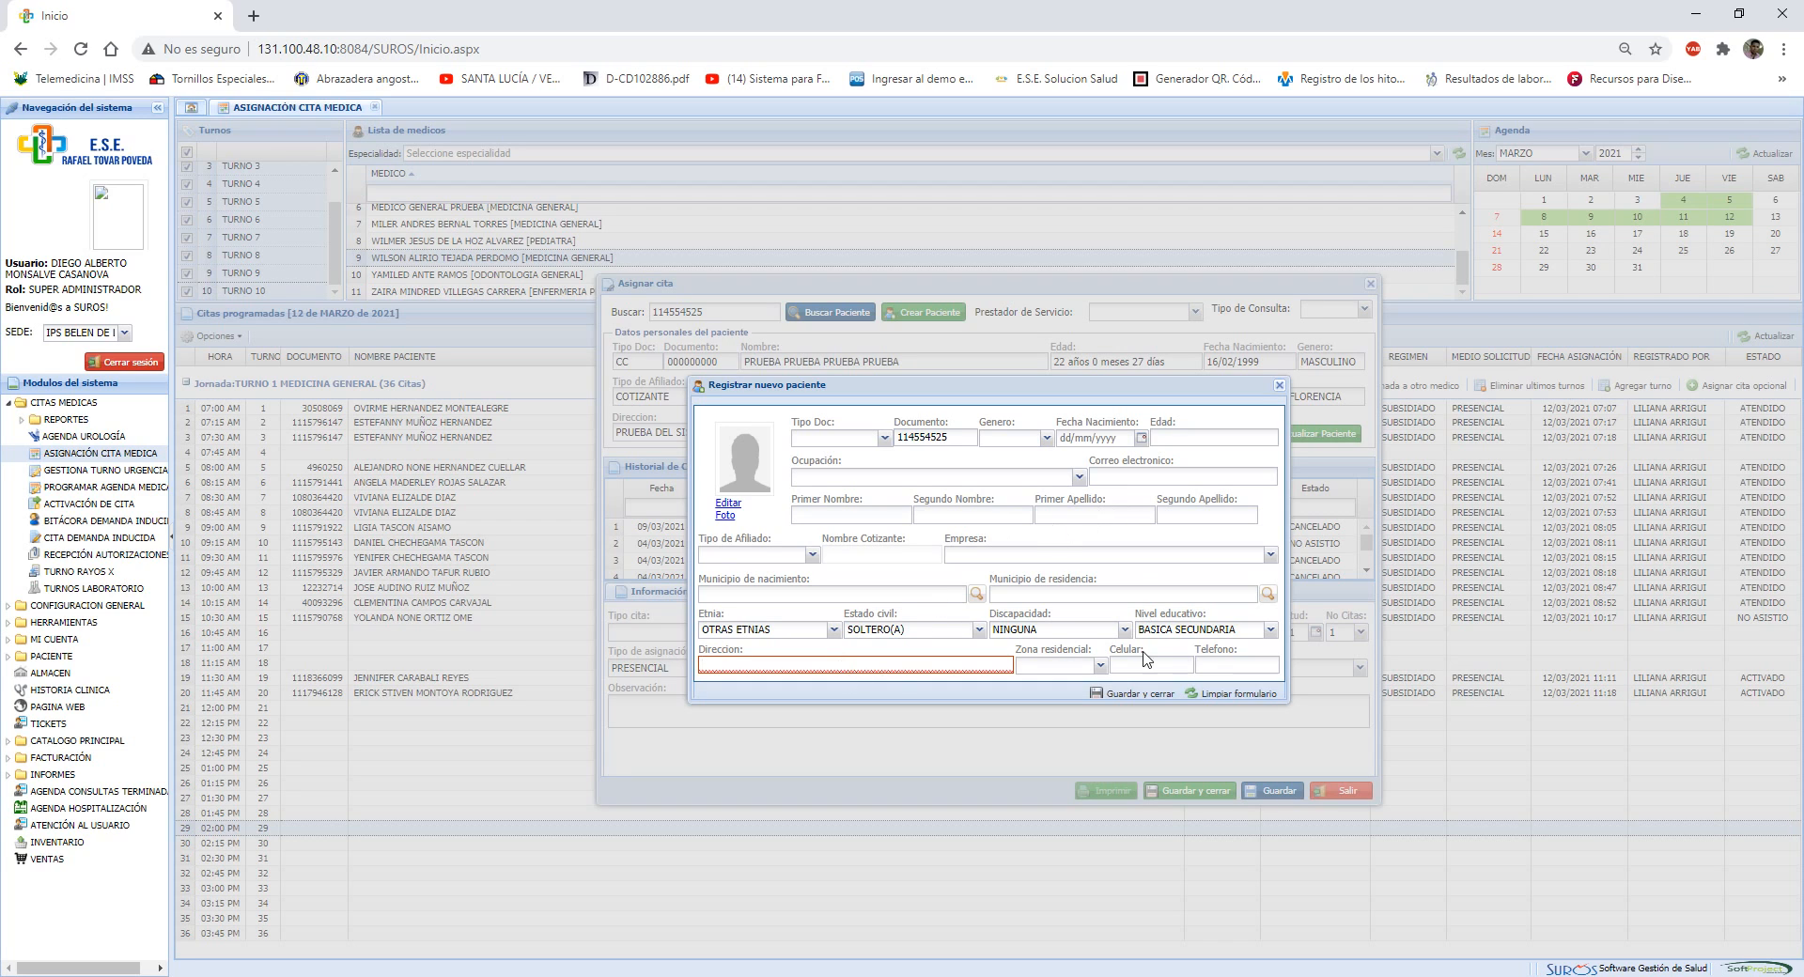
{"action": "left_click", "coordinate": [1279, 387]}
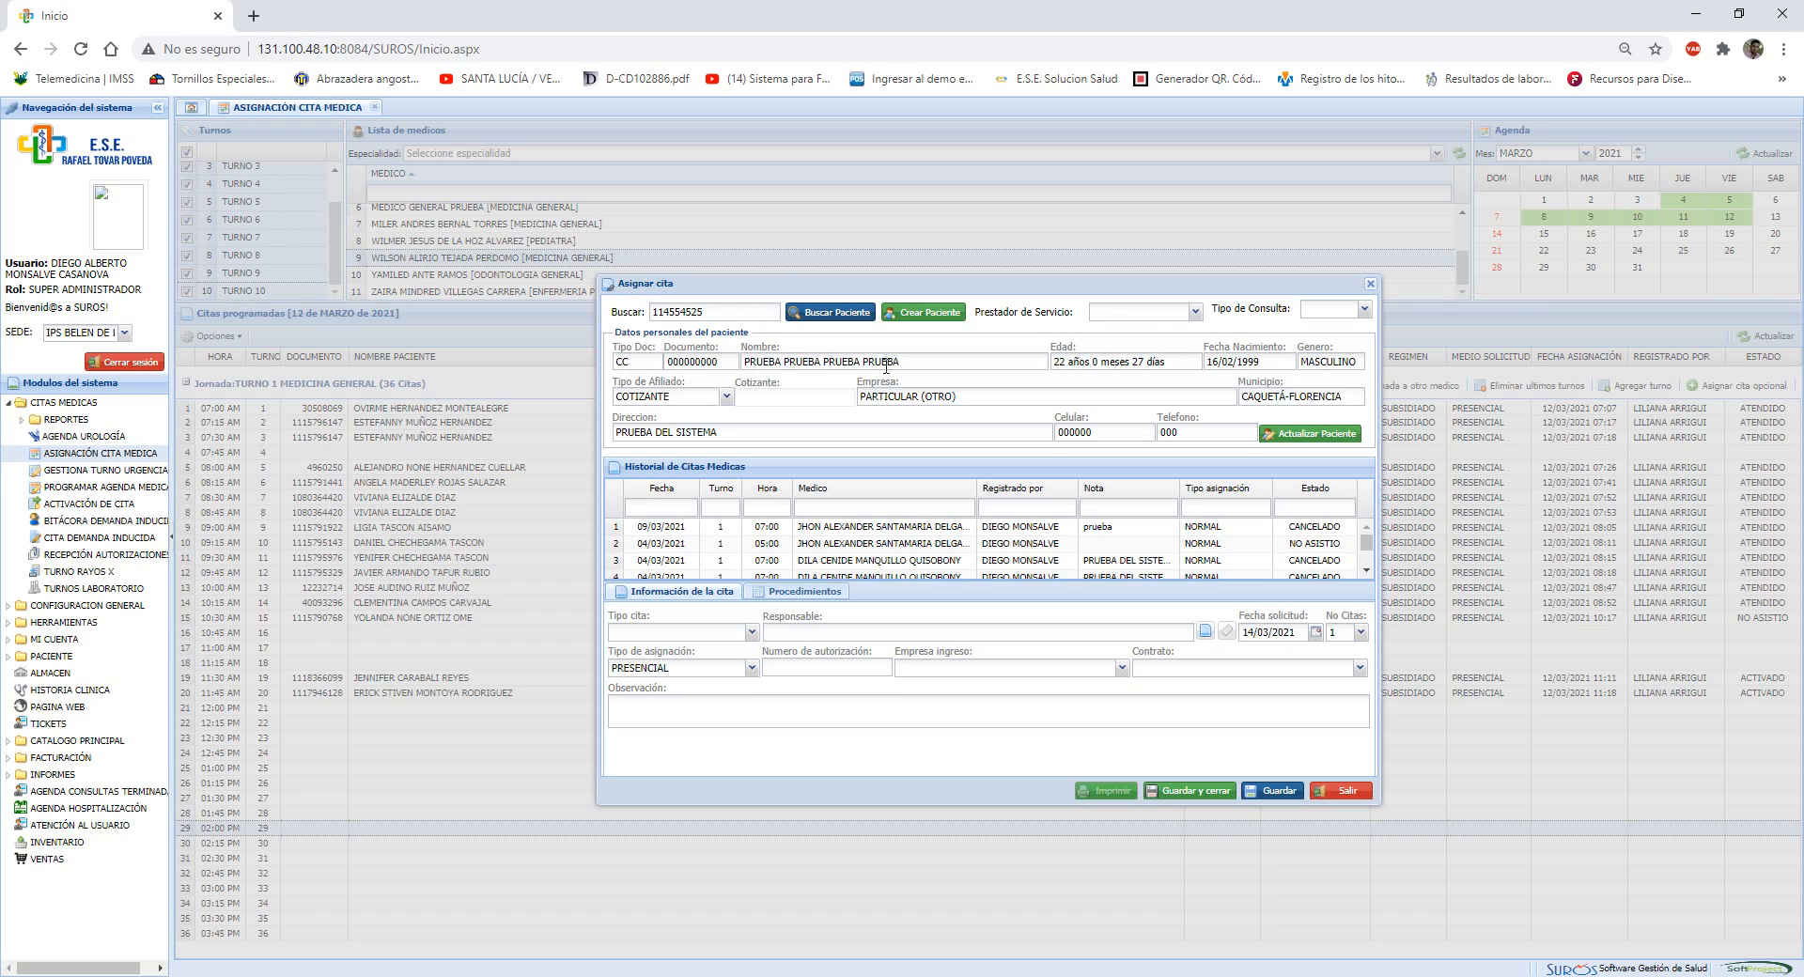
Replace the document number in the patient search with PRUEBA and run the search again
{"action": "key", "text": "ctrl+a"}
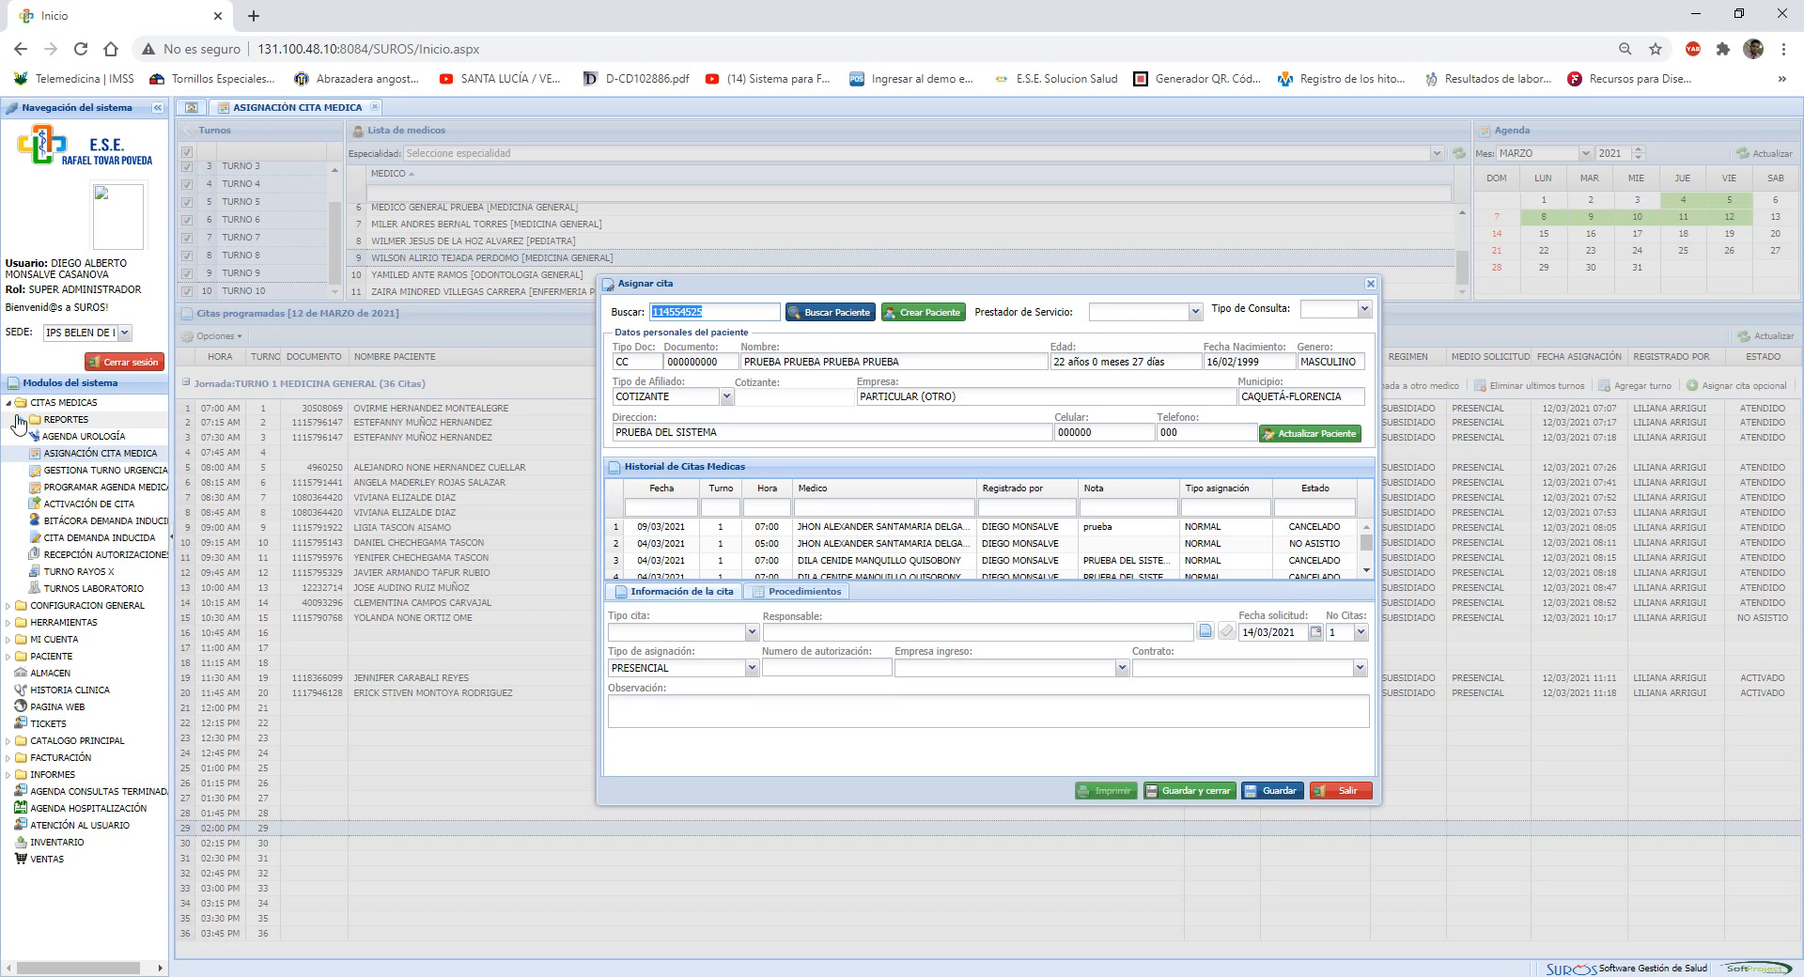
{"action": "type", "text": "PRUEBA"}
{"action": "key", "text": "Return"}
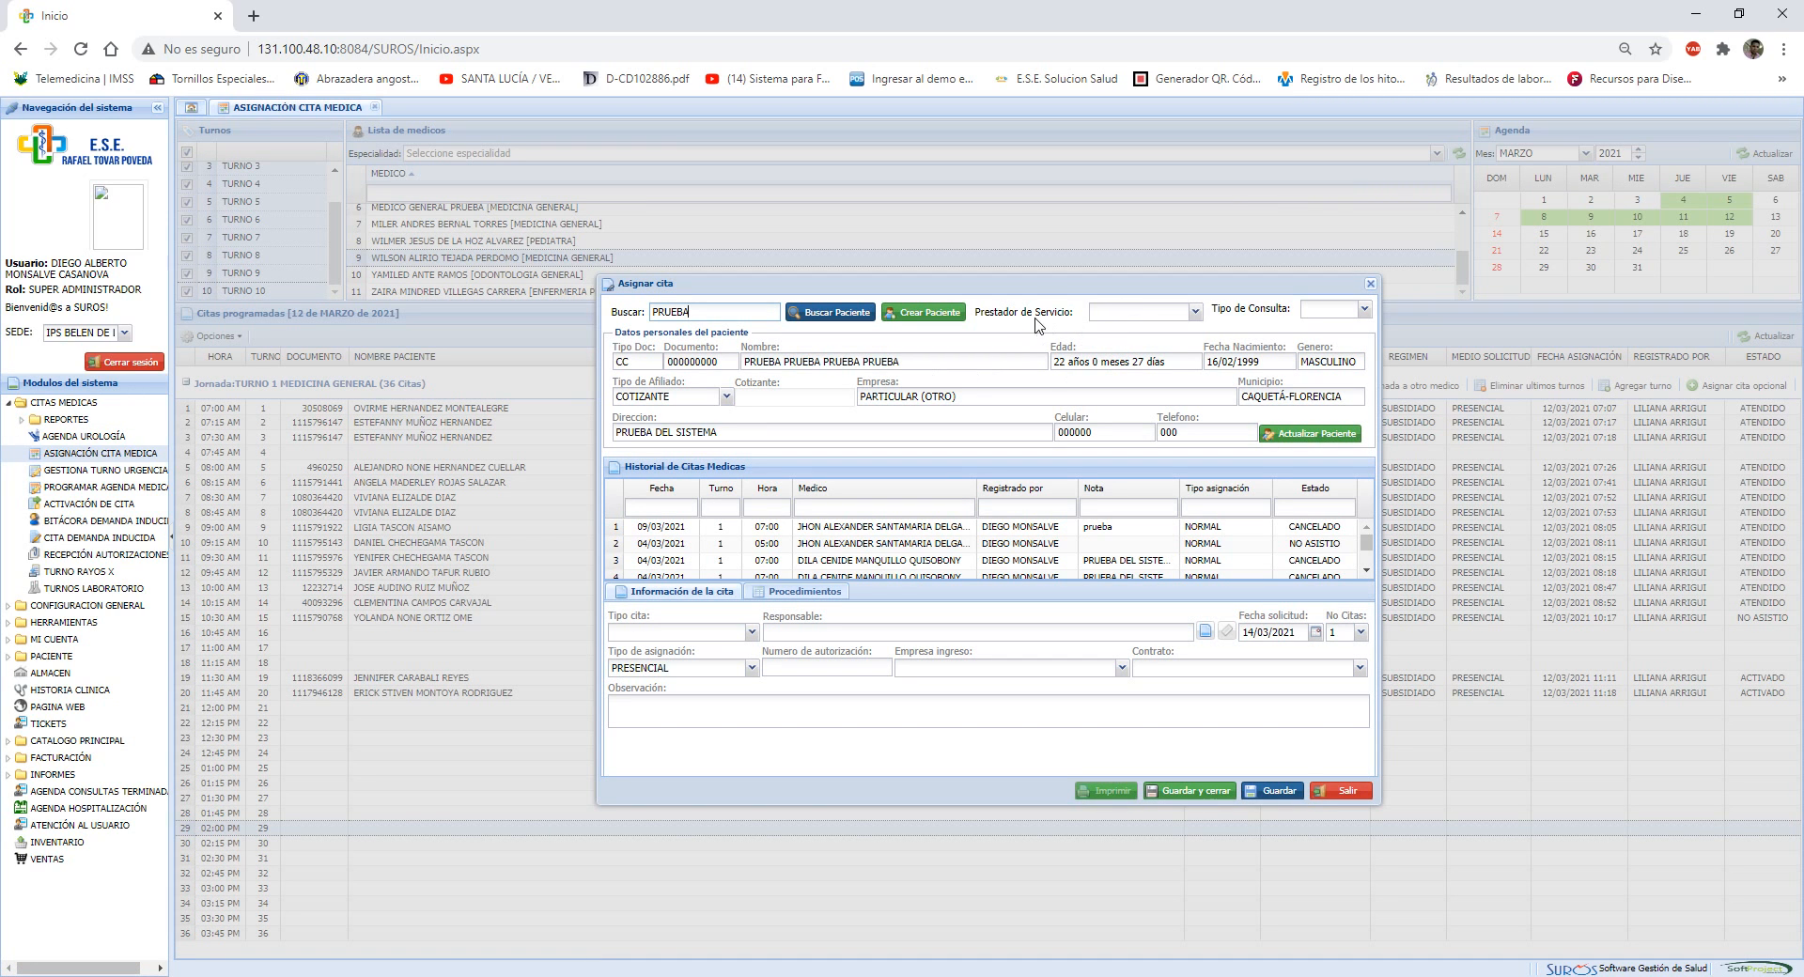
Set the service provider to E.S.E RAFAEL TOVAR POVEDA and the consultation type to PRESENCIAL
{"action": "left_click", "coordinate": [1195, 312]}
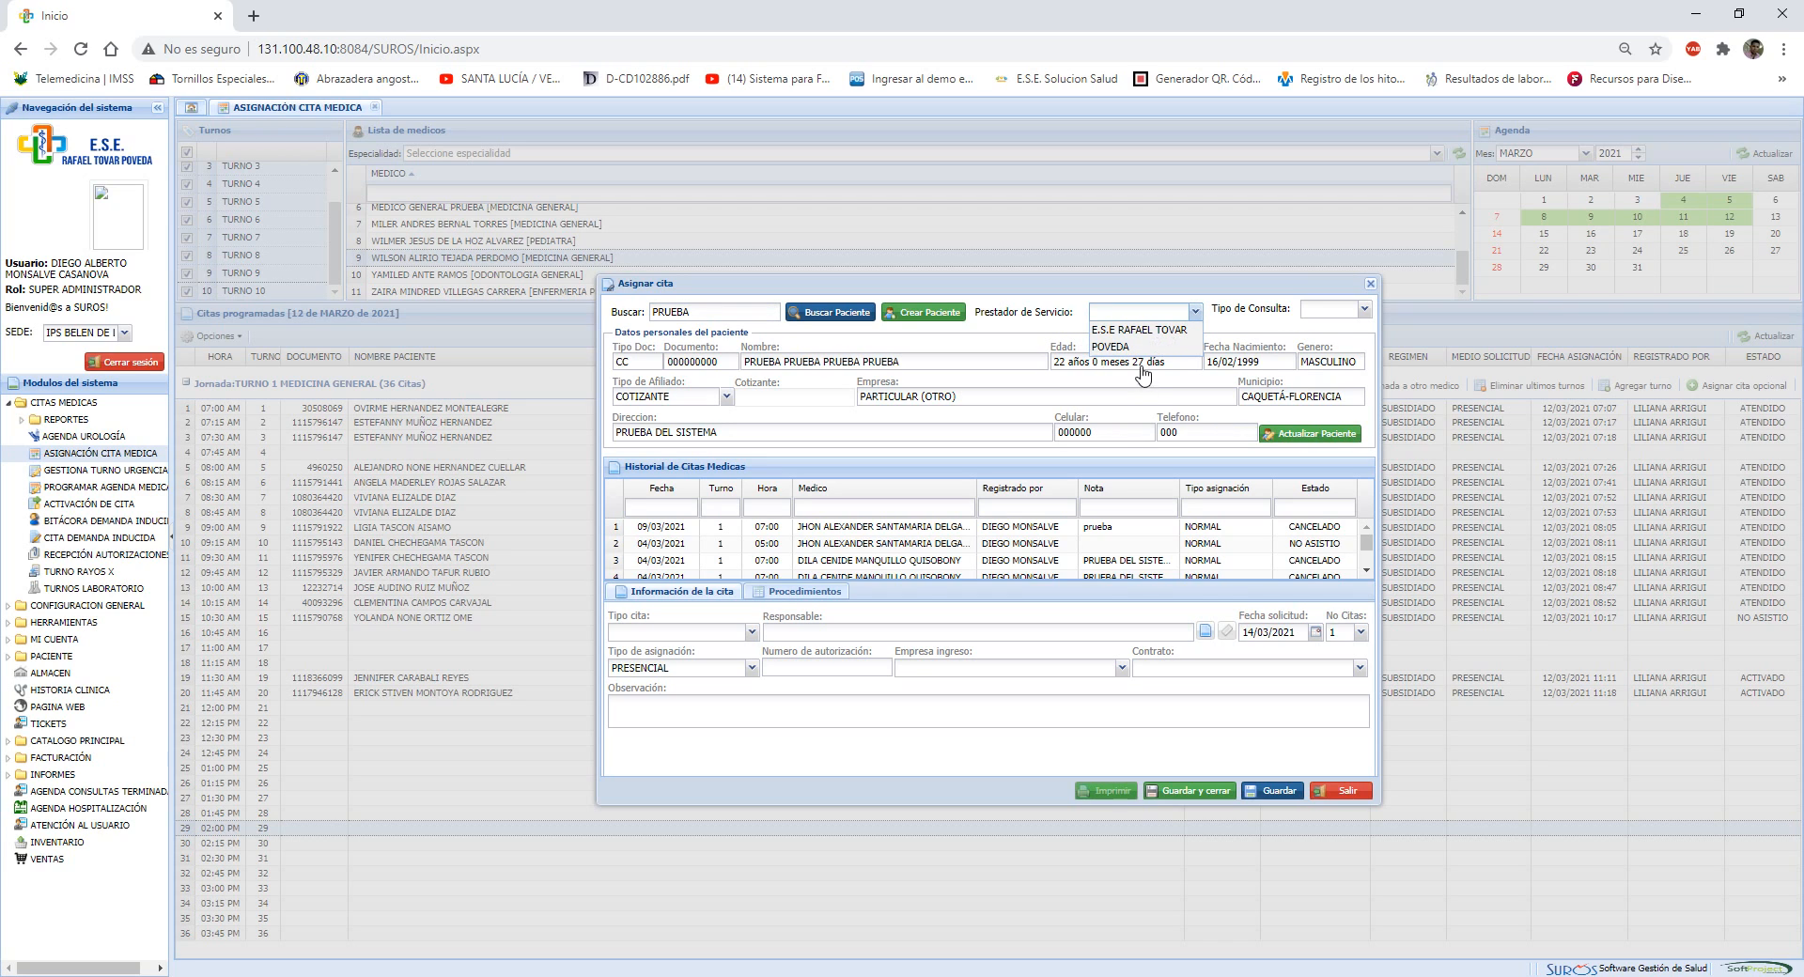
{"action": "left_click", "coordinate": [1150, 344]}
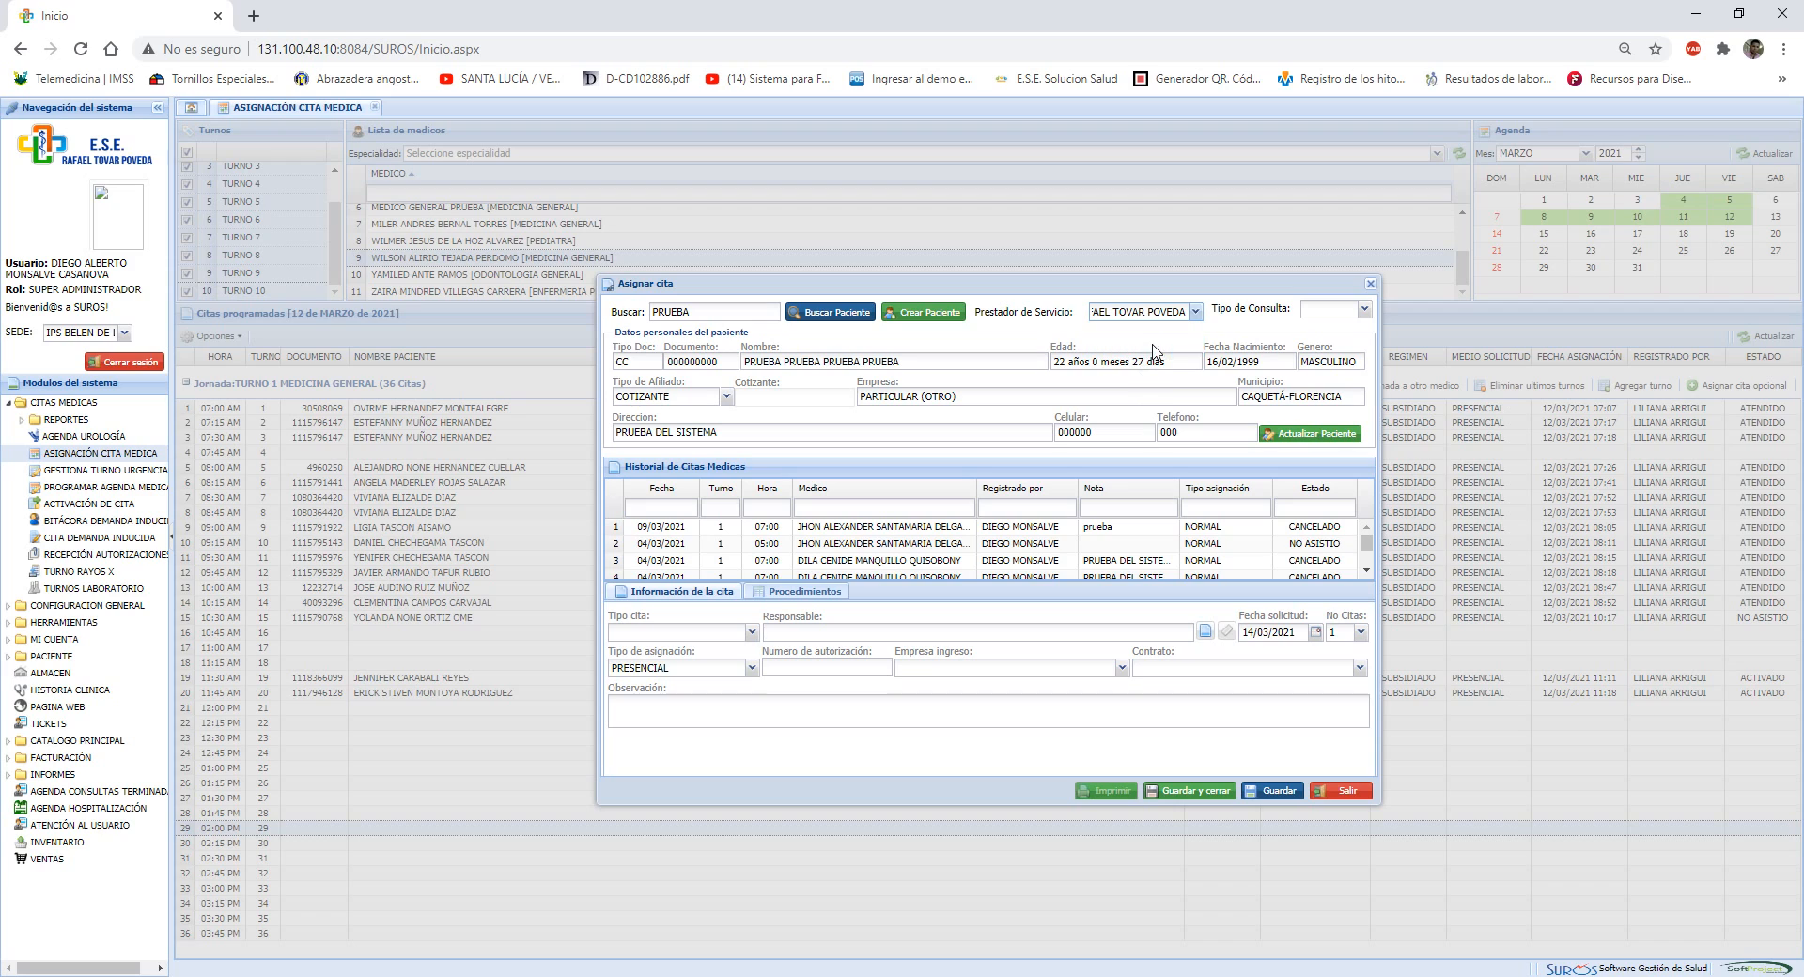
{"action": "left_click", "coordinate": [1364, 312]}
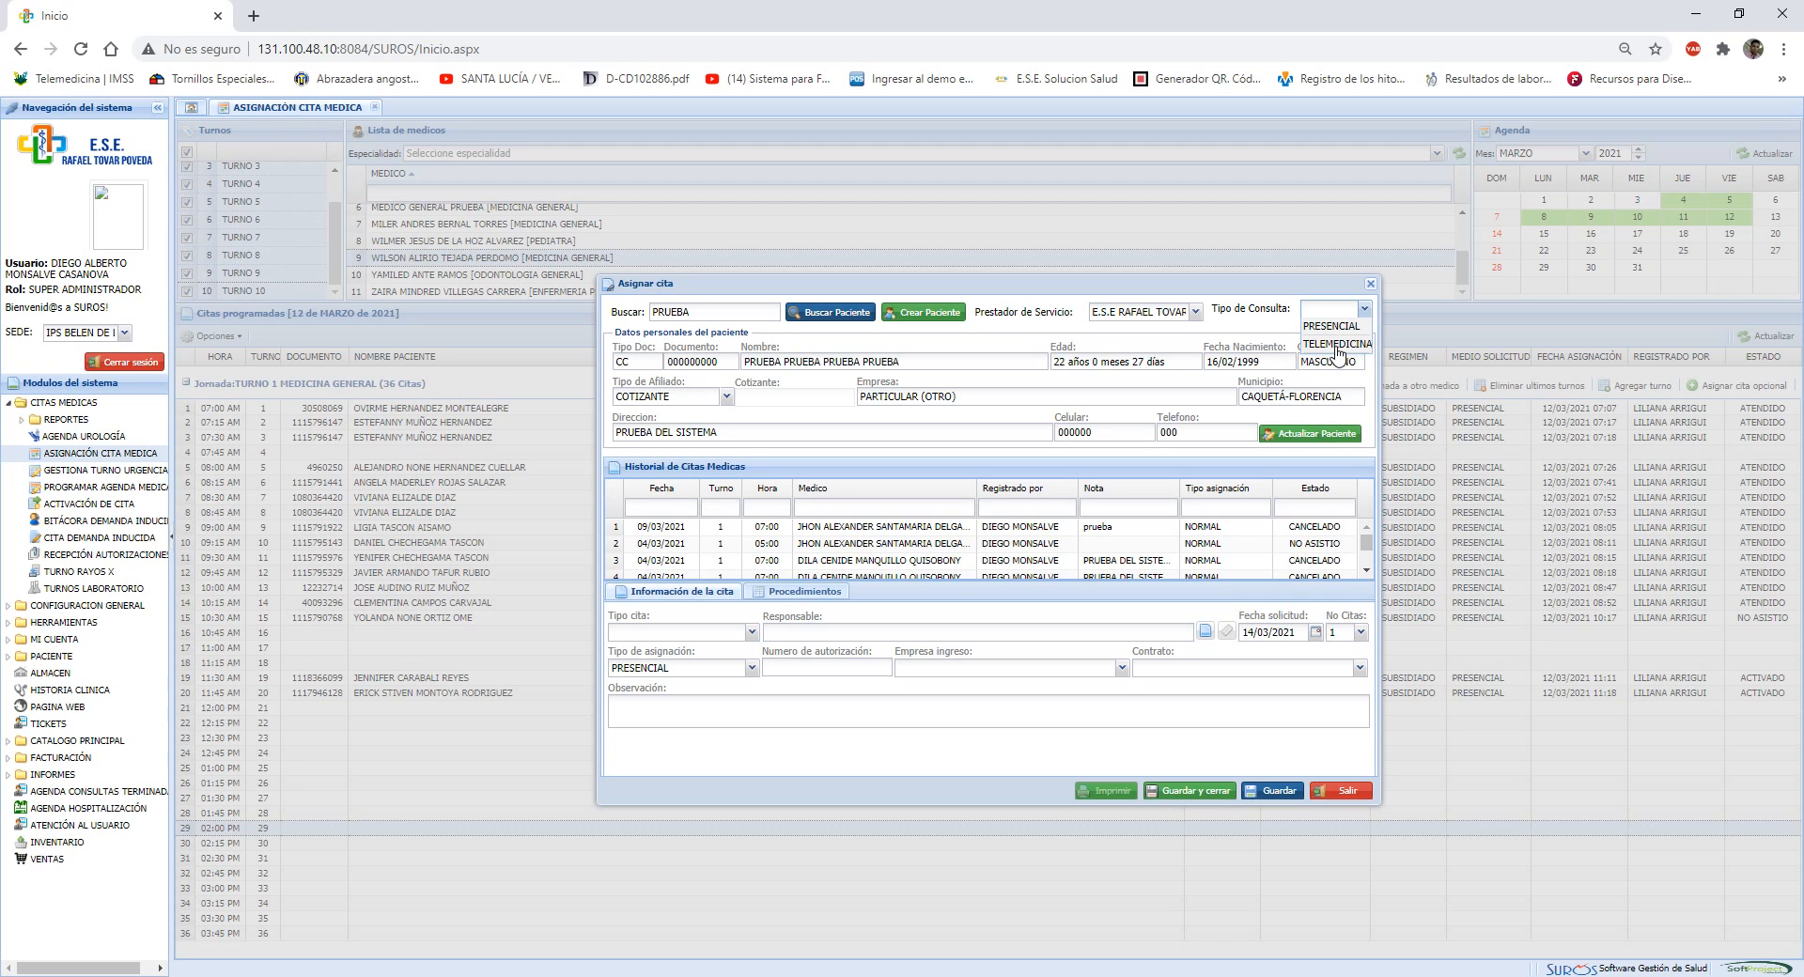
{"action": "left_click", "coordinate": [1335, 326]}
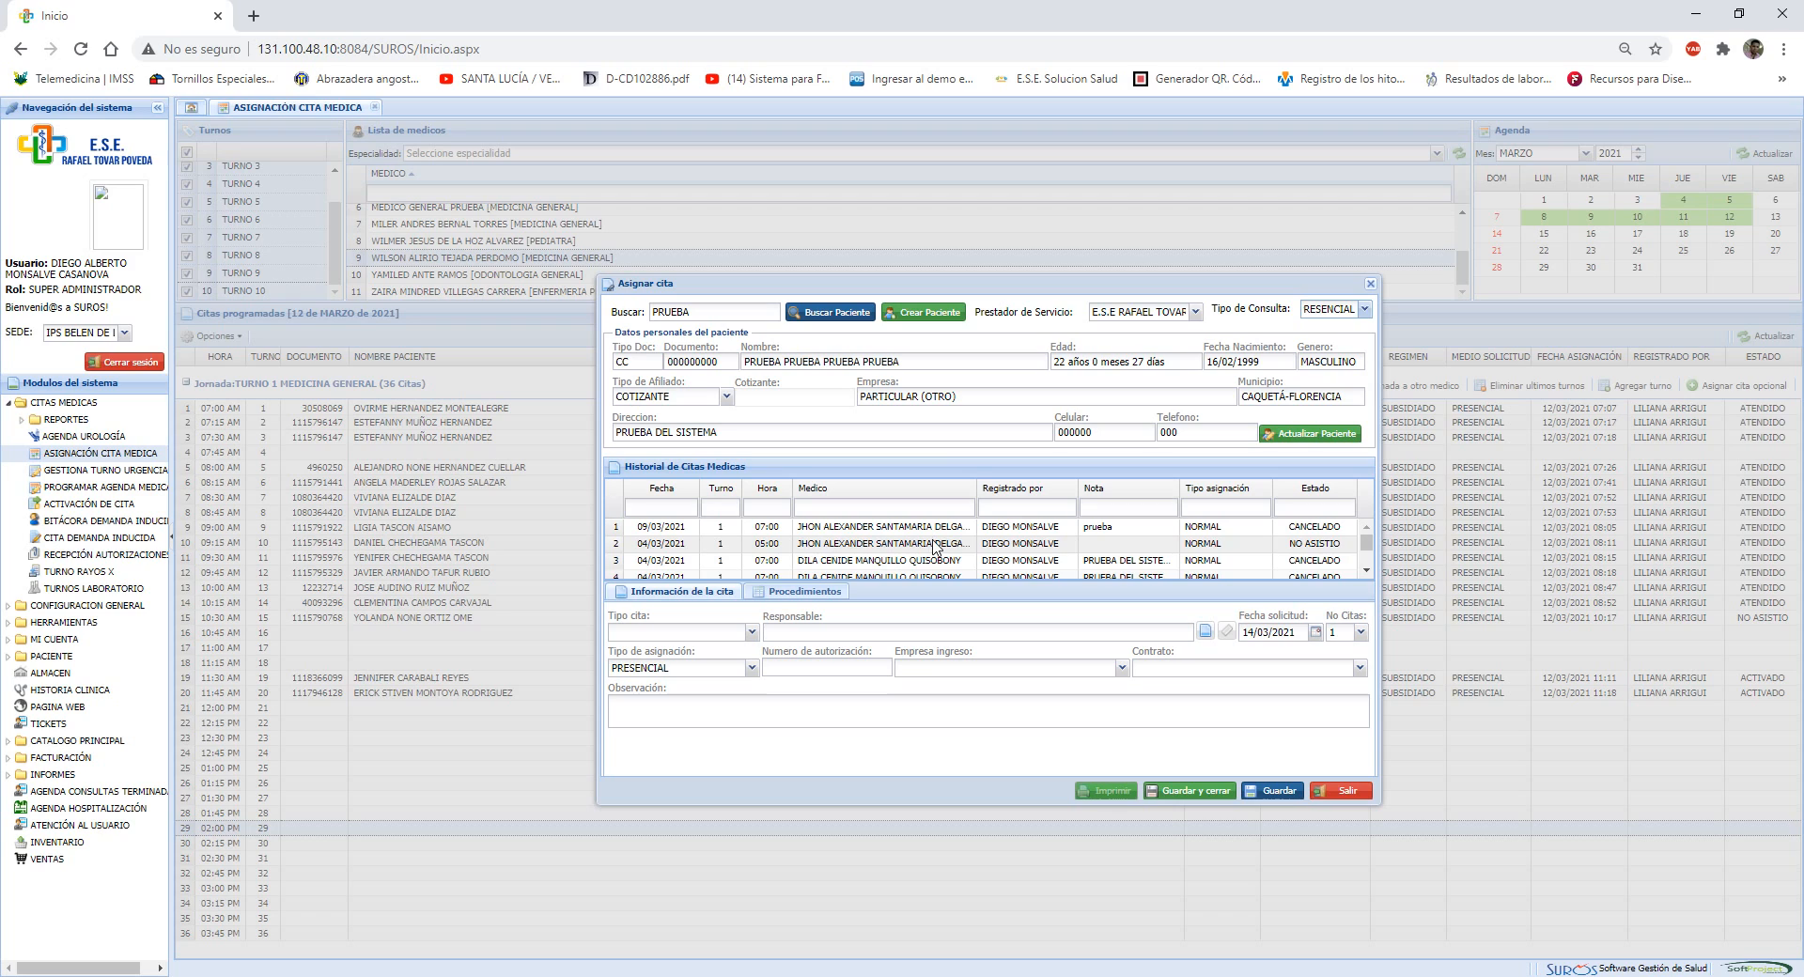
Review the patient's medical appointment history and the company in the personal data
{"action": "scroll", "coordinate": [932, 549], "scroll_direction": "down", "scroll_amount": 3}
{"action": "scroll", "coordinate": [932, 549], "scroll_direction": "down", "scroll_amount": 1}
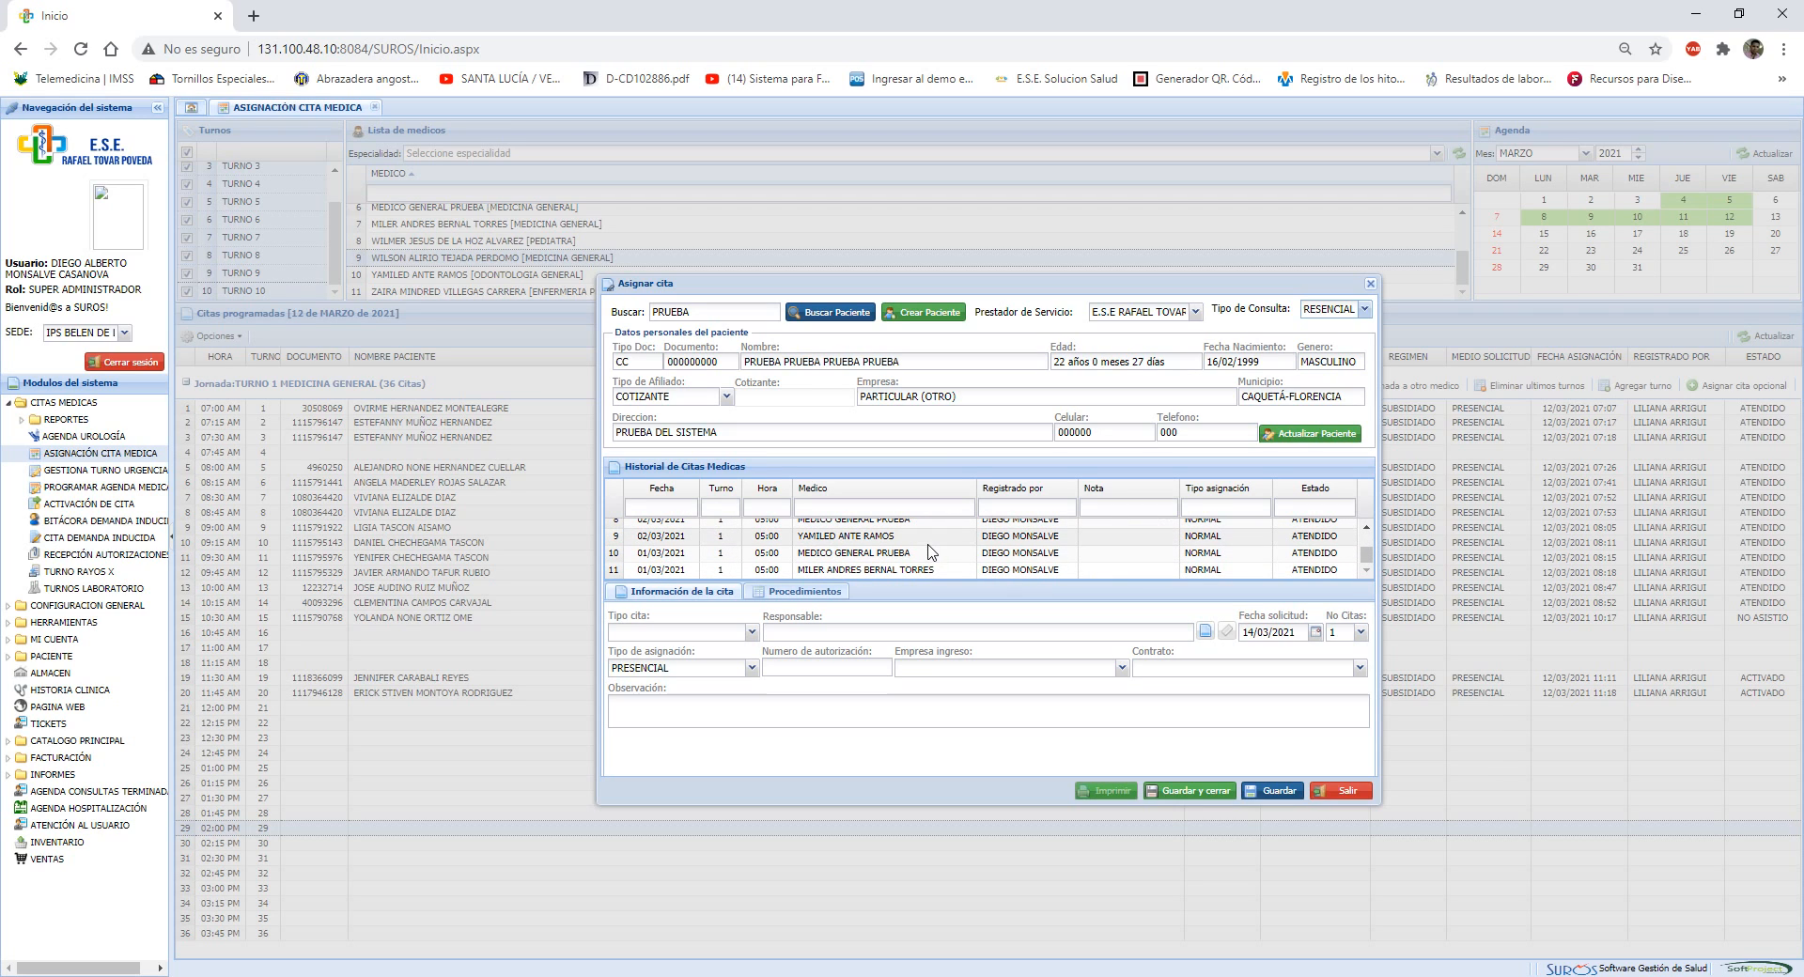
{"action": "scroll", "coordinate": [930, 550], "scroll_direction": "up", "scroll_amount": 4}
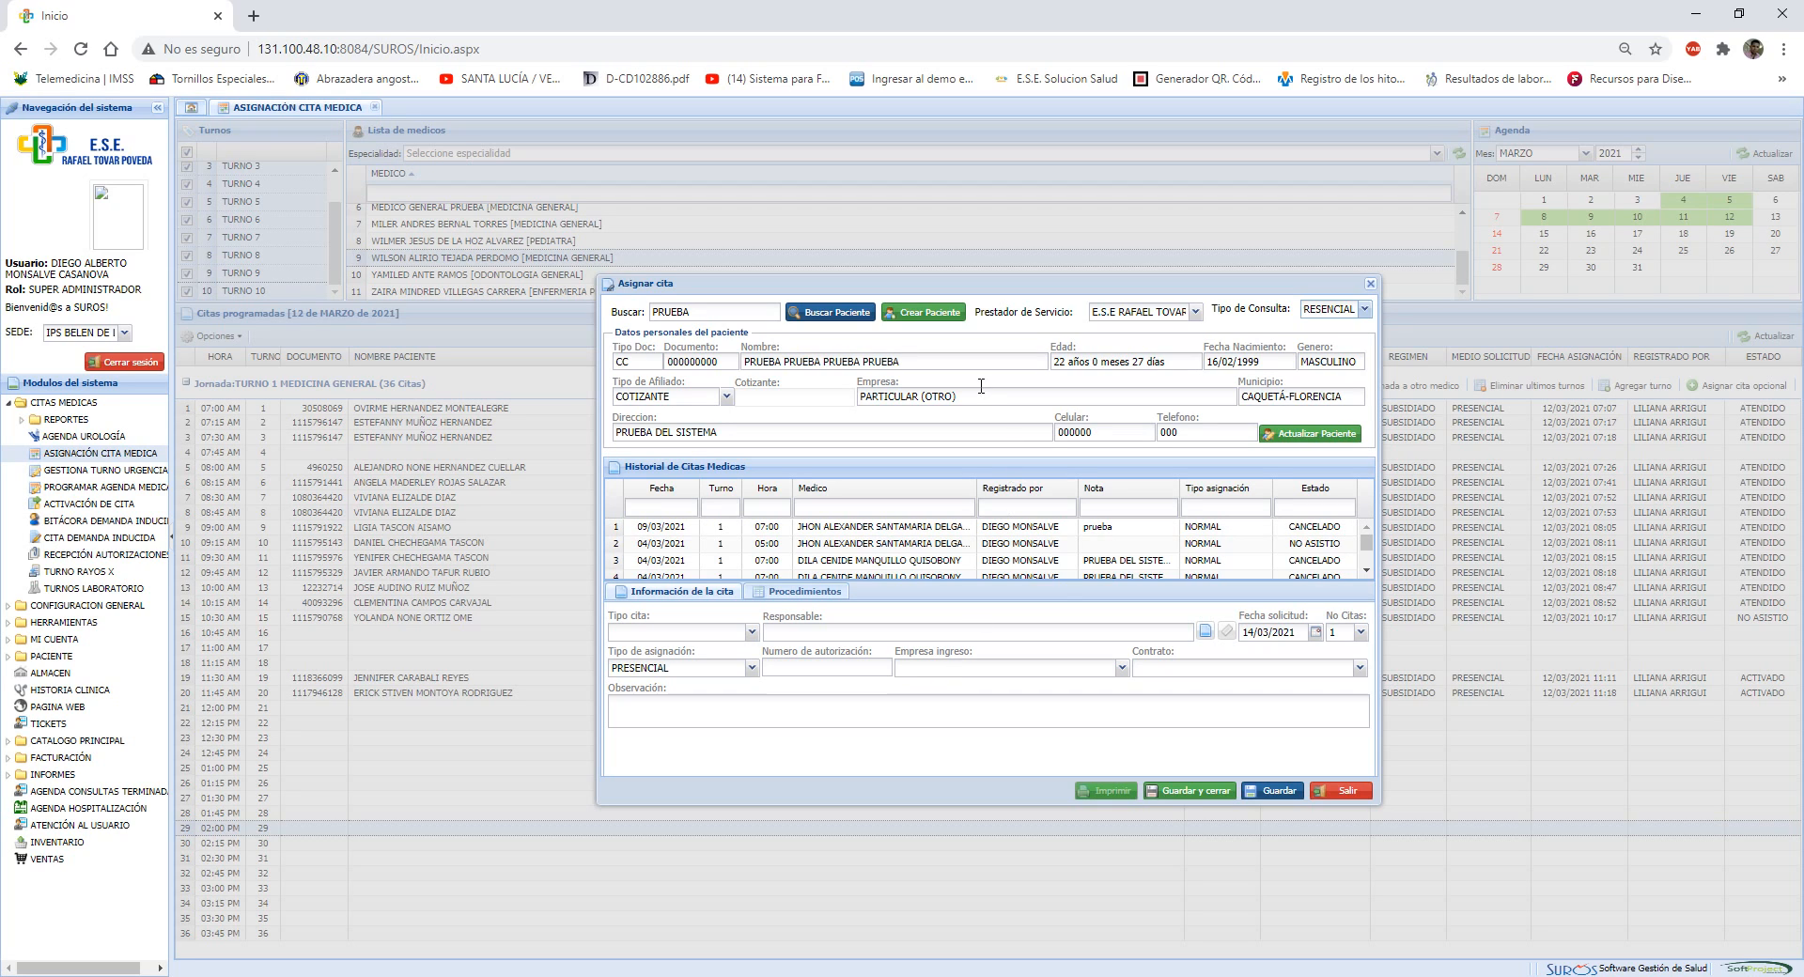
{"action": "left_click_drag", "start_coordinate": [979, 397], "coordinate": [853, 398]}
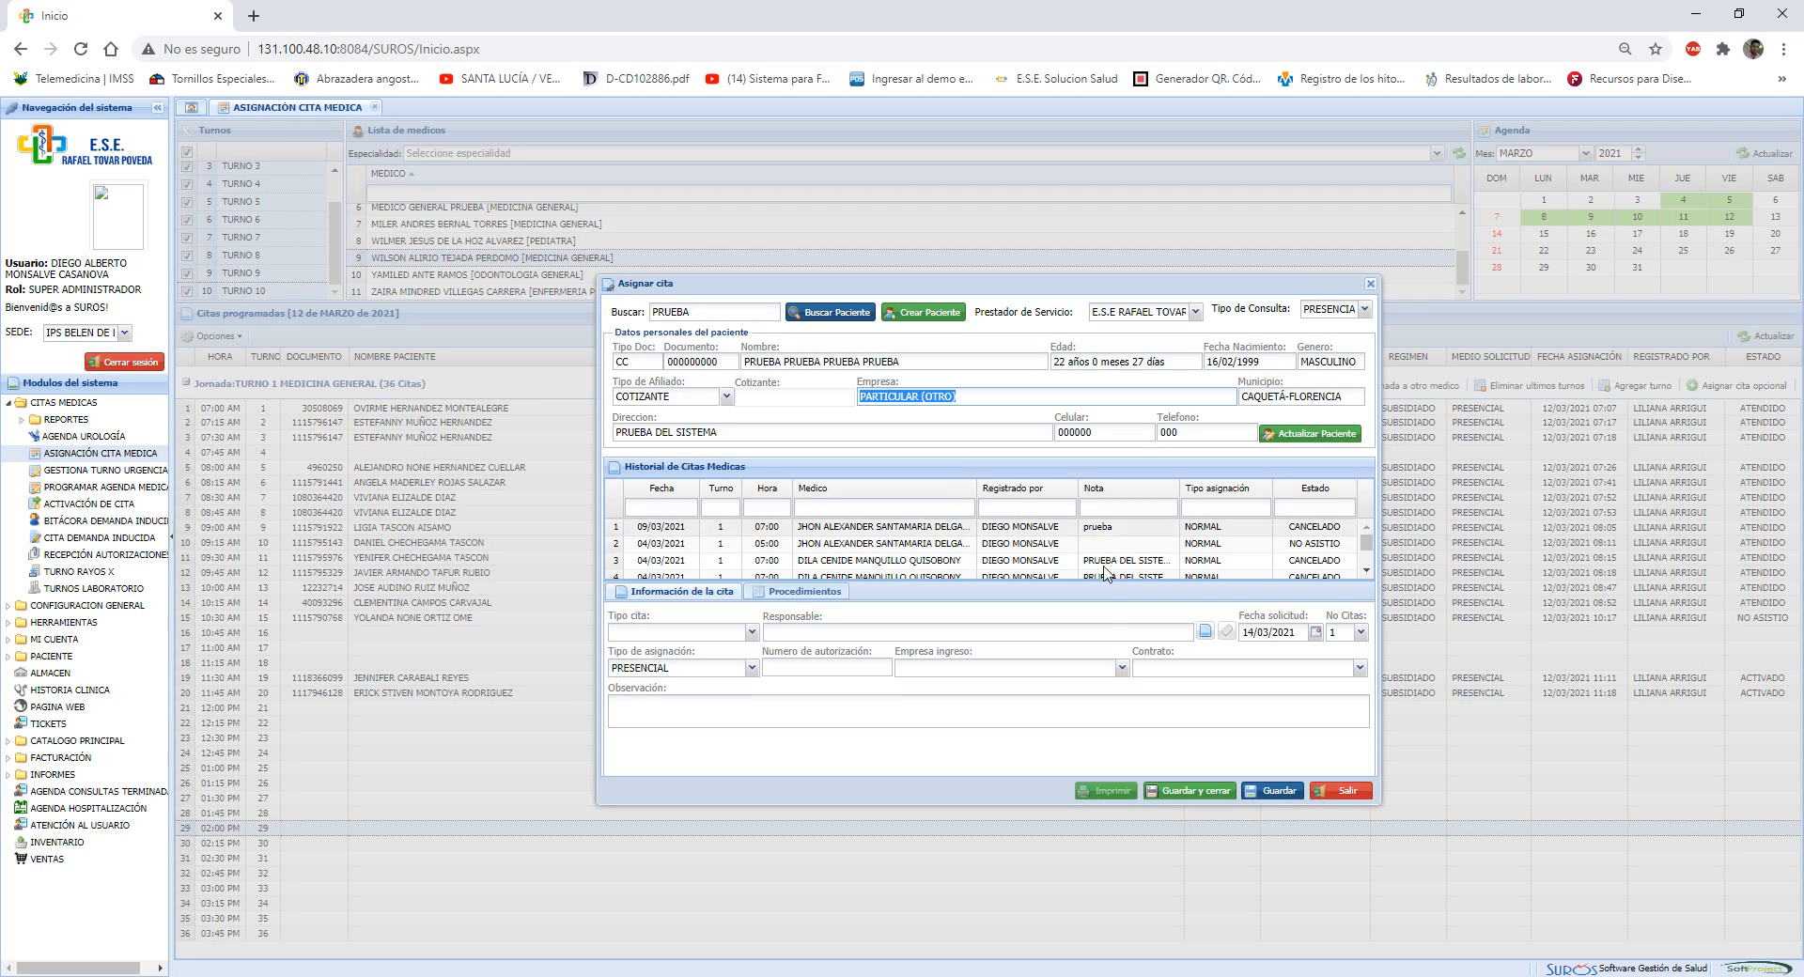
Try ASMET SALUD EPS SAS with the SUBSIDIADO regime as the admitting company
{"action": "left_click", "coordinate": [1122, 668]}
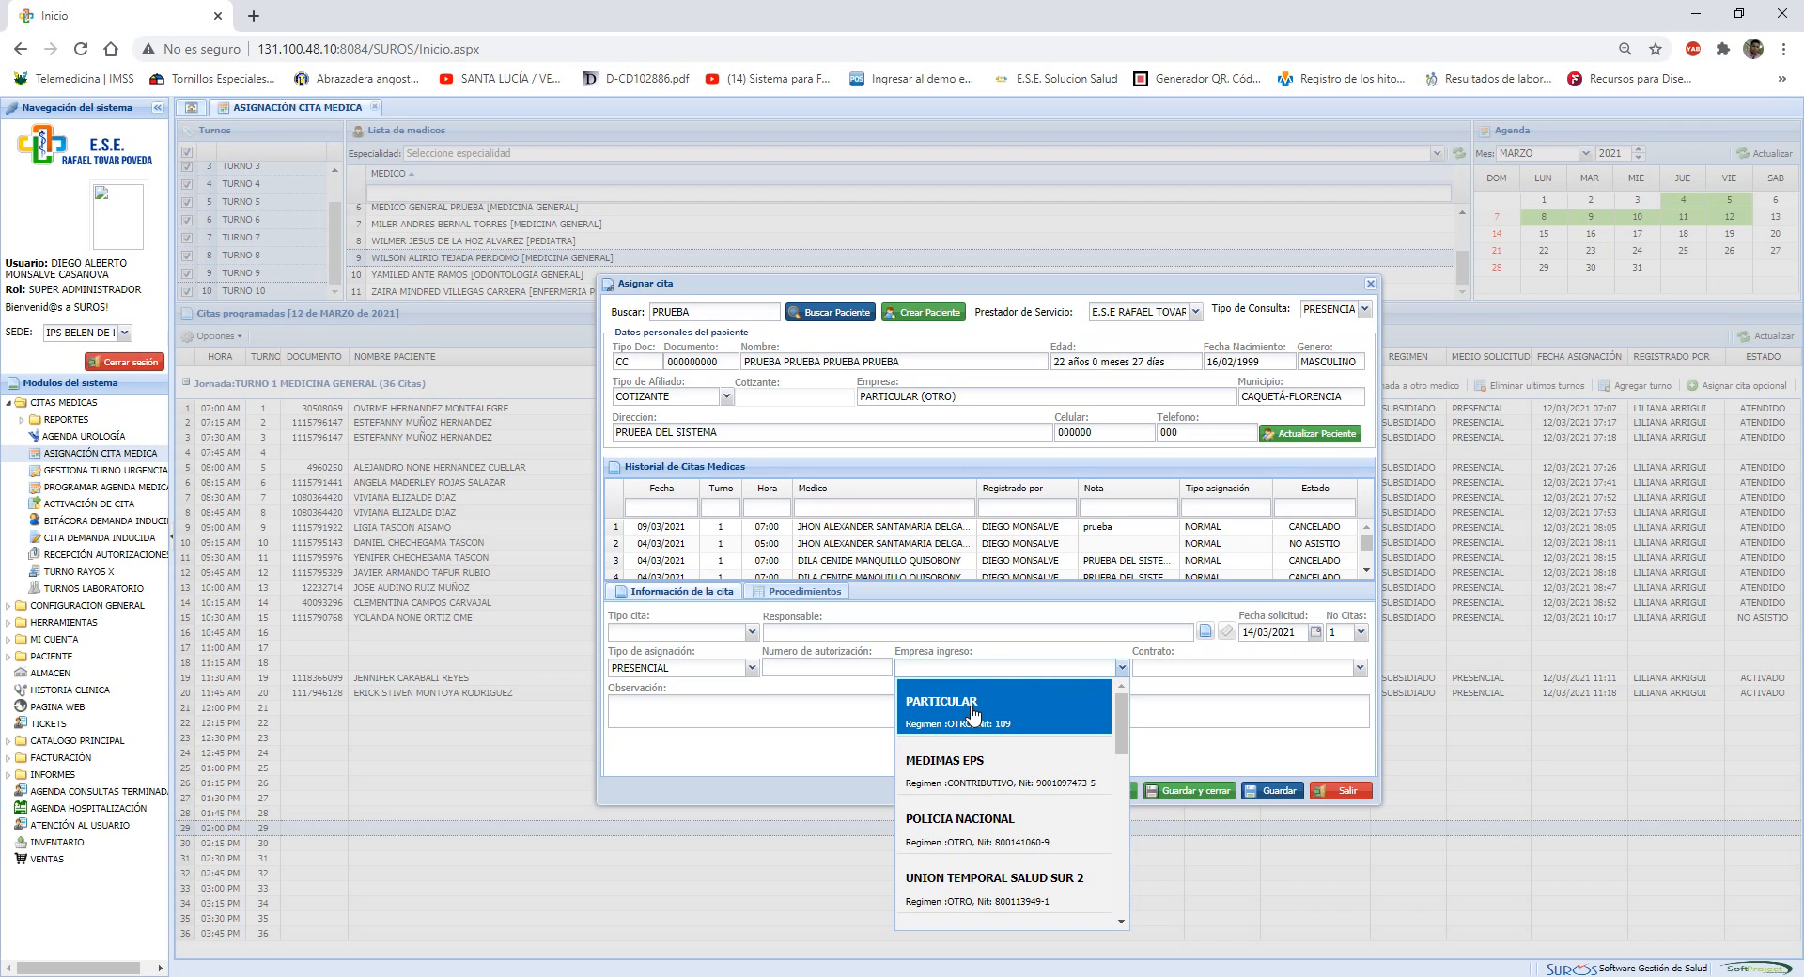
{"action": "scroll", "coordinate": [973, 723], "scroll_direction": "down", "scroll_amount": 2}
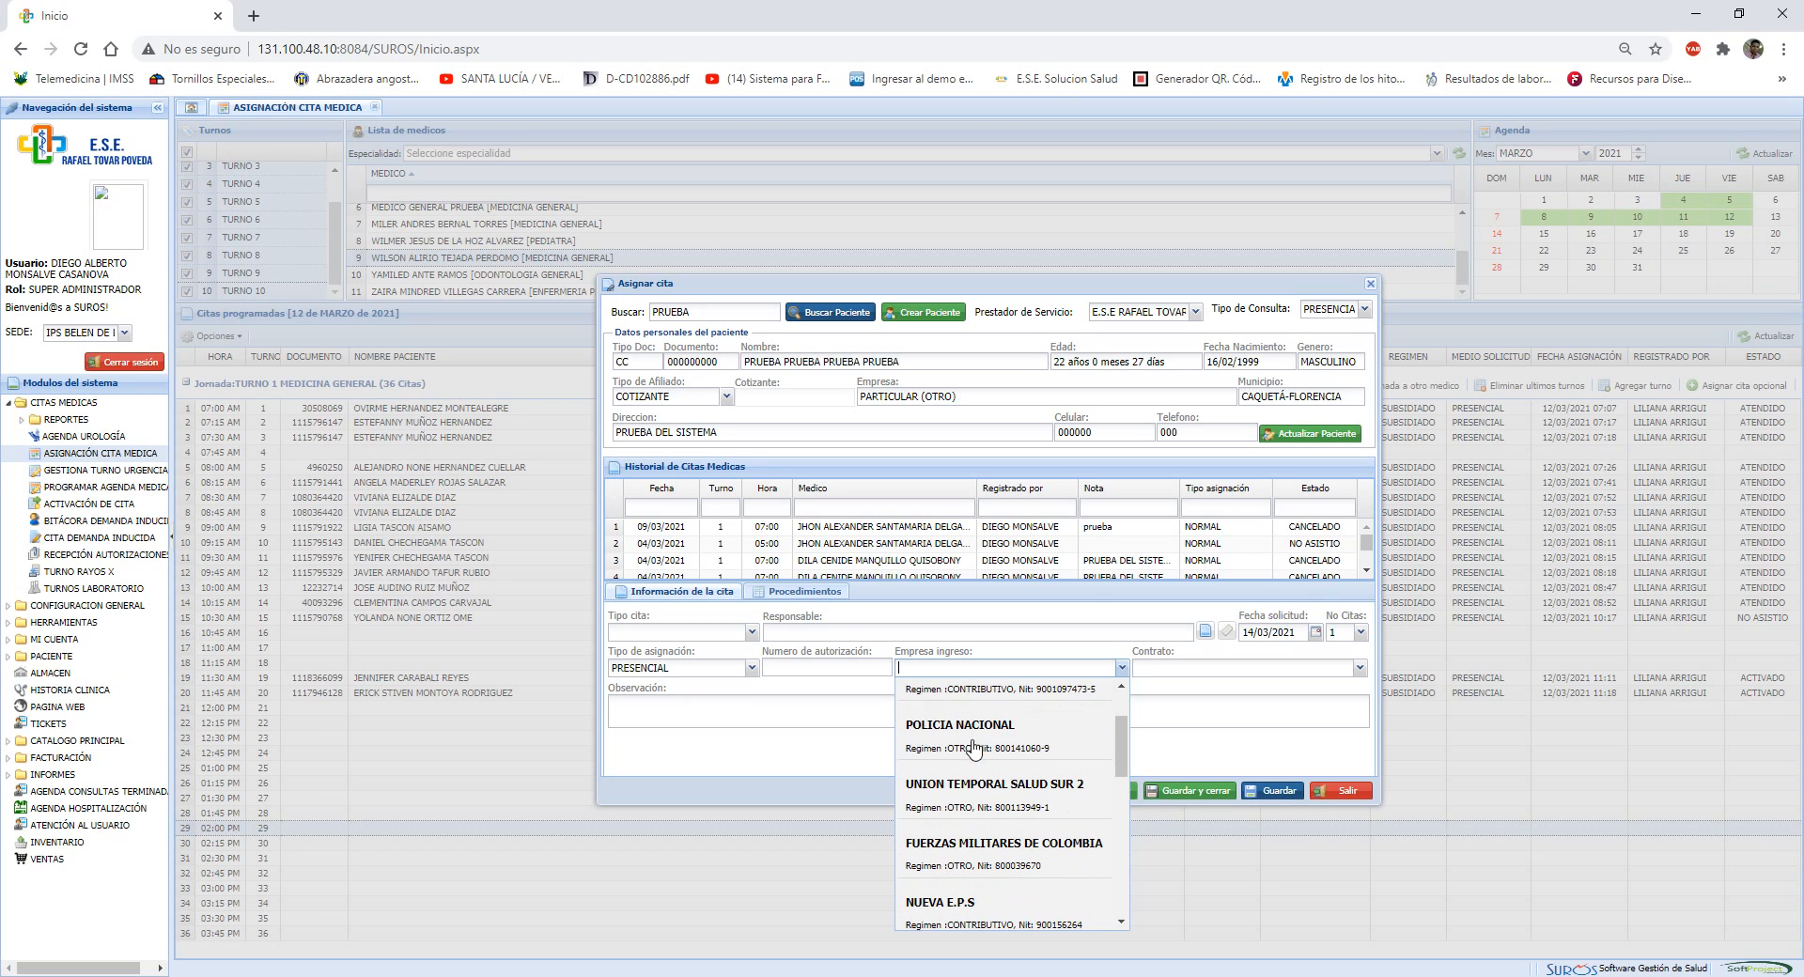
{"action": "type", "text": "ASMET"}
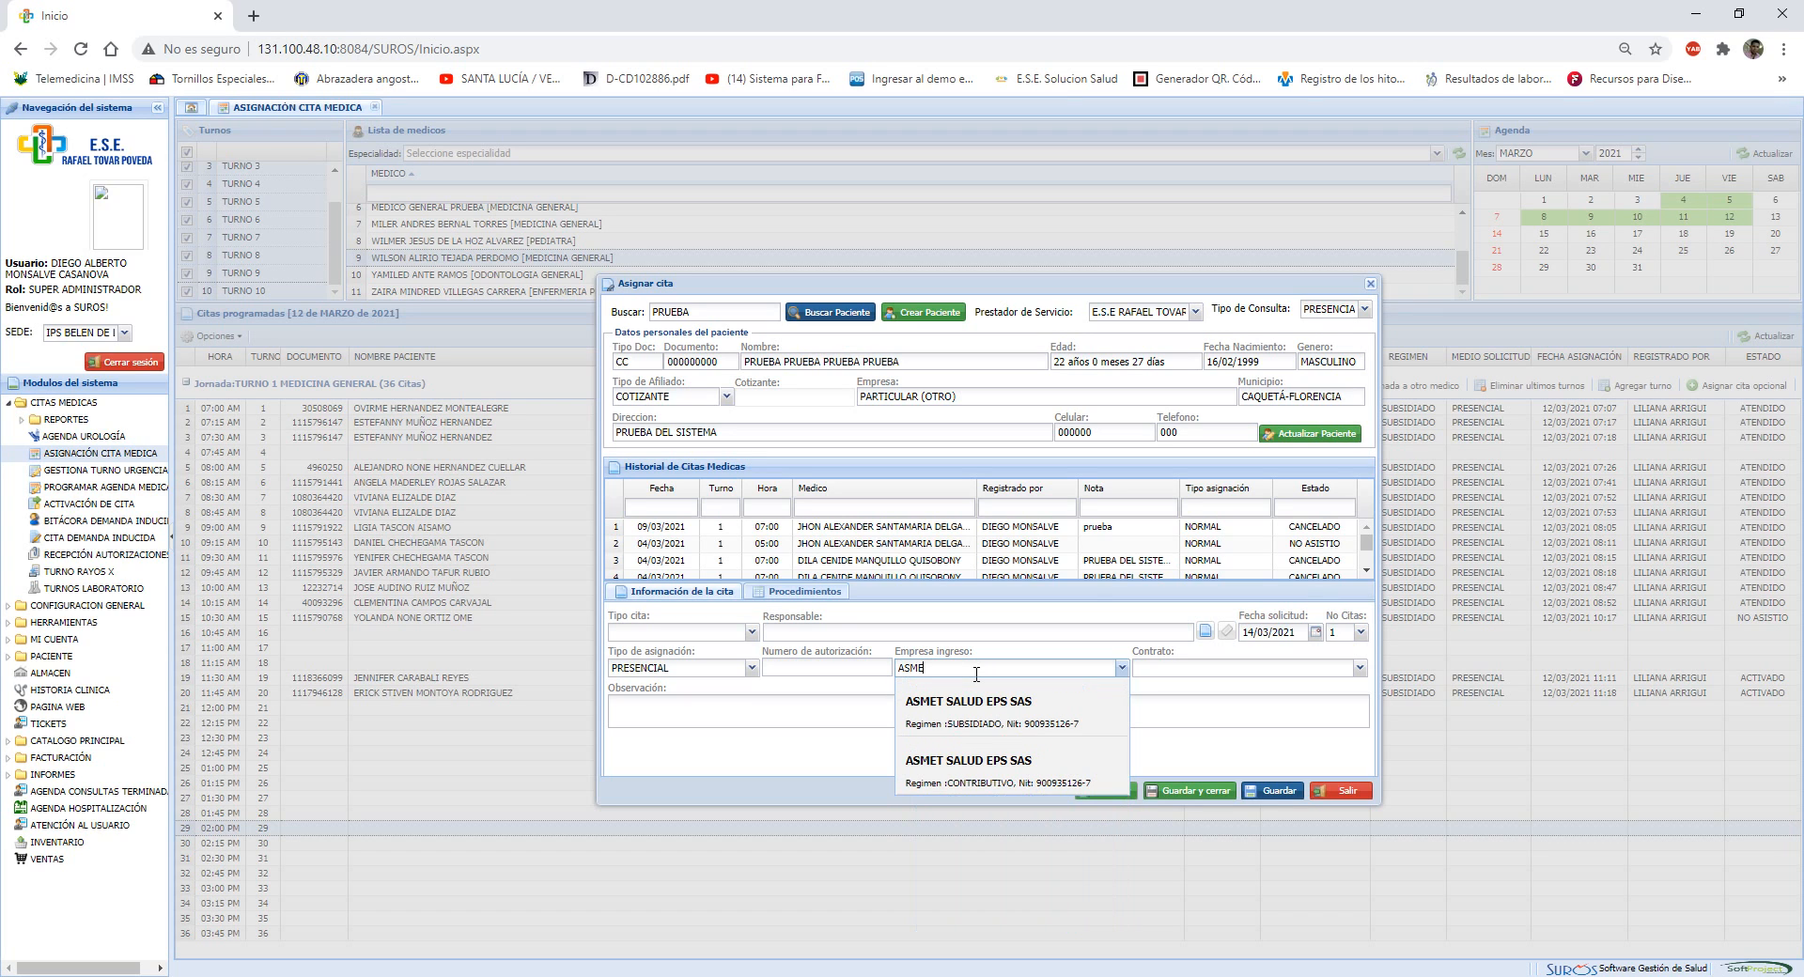
{"action": "left_click", "coordinate": [1002, 720]}
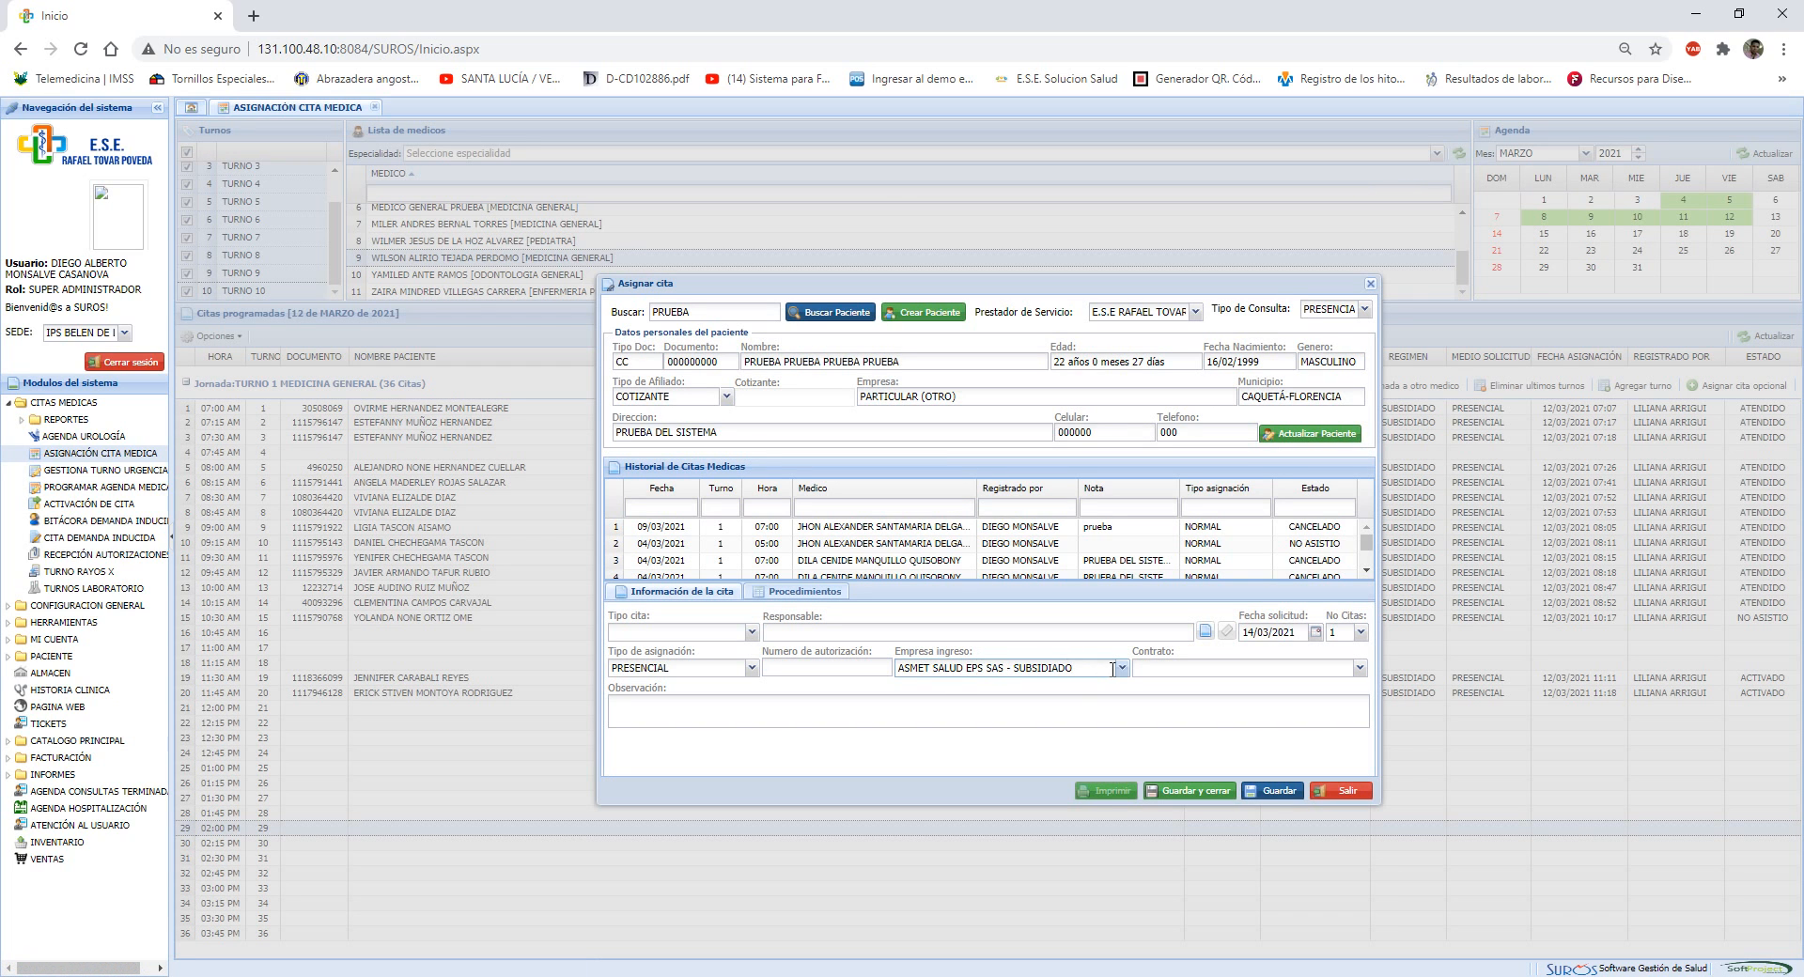
Set the admitting company to PARTICULAR - OTRO and the contract to PARTICULAR - EVENTO
{"action": "left_click_drag", "start_coordinate": [1113, 669], "coordinate": [461, 676]}
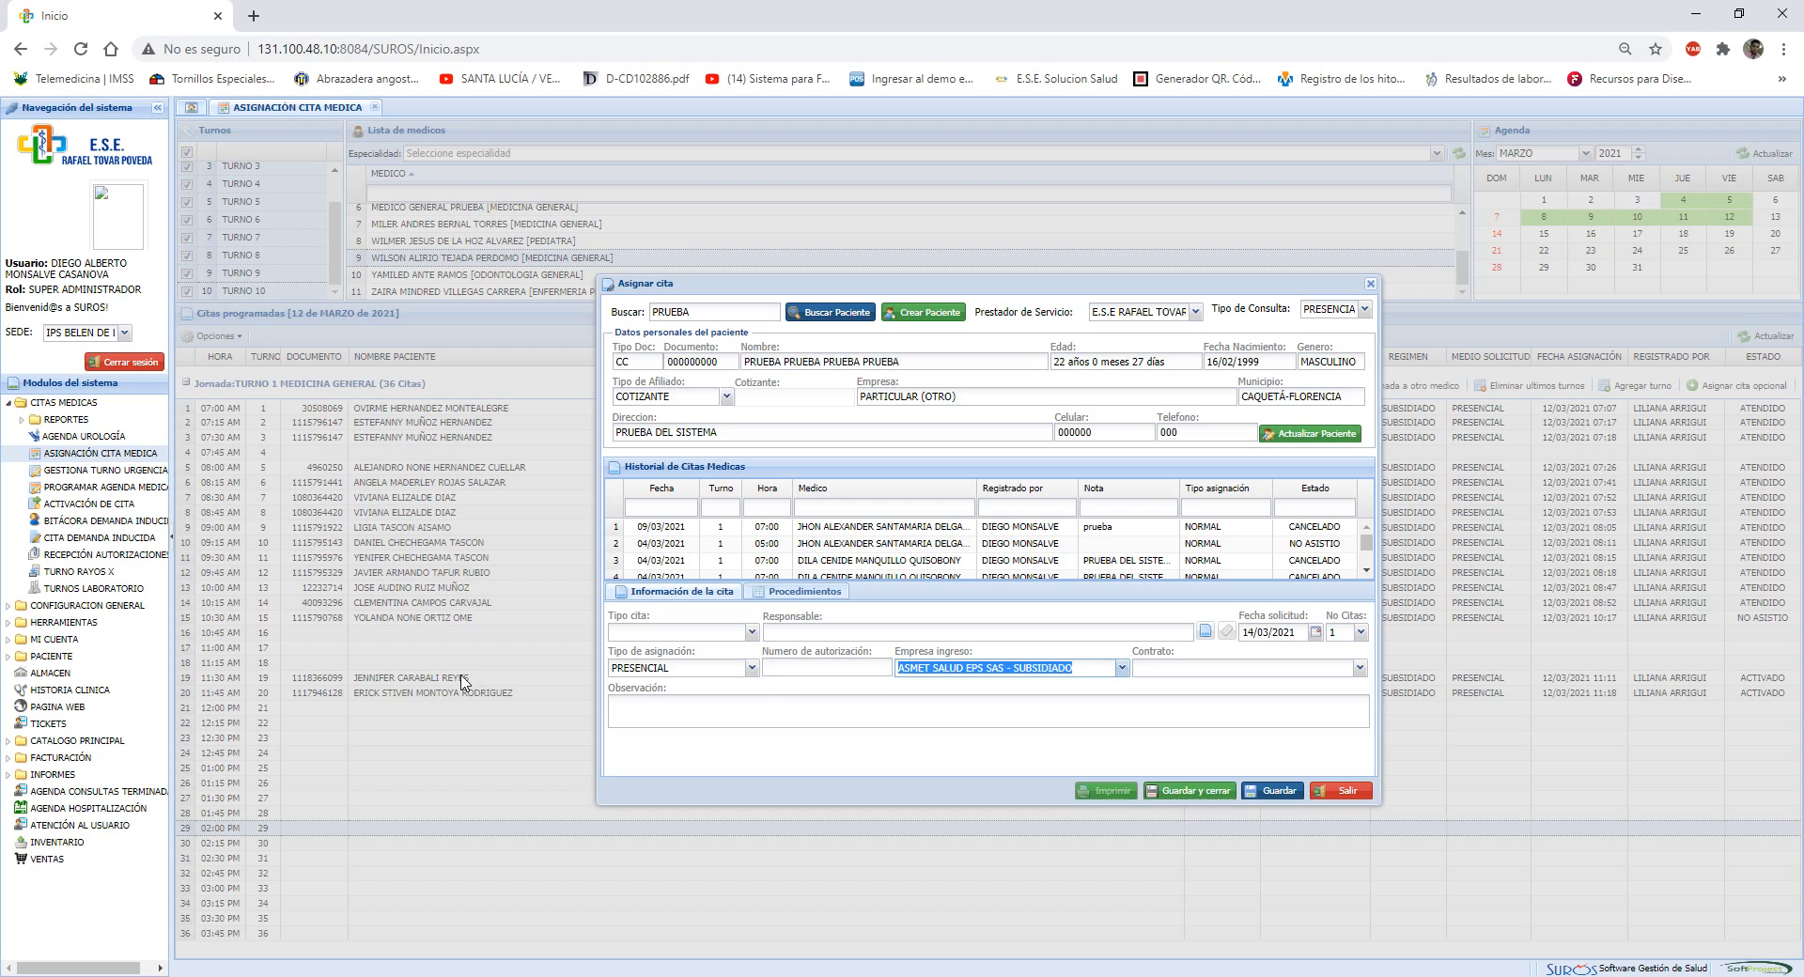
{"action": "type", "text": "PAR"}
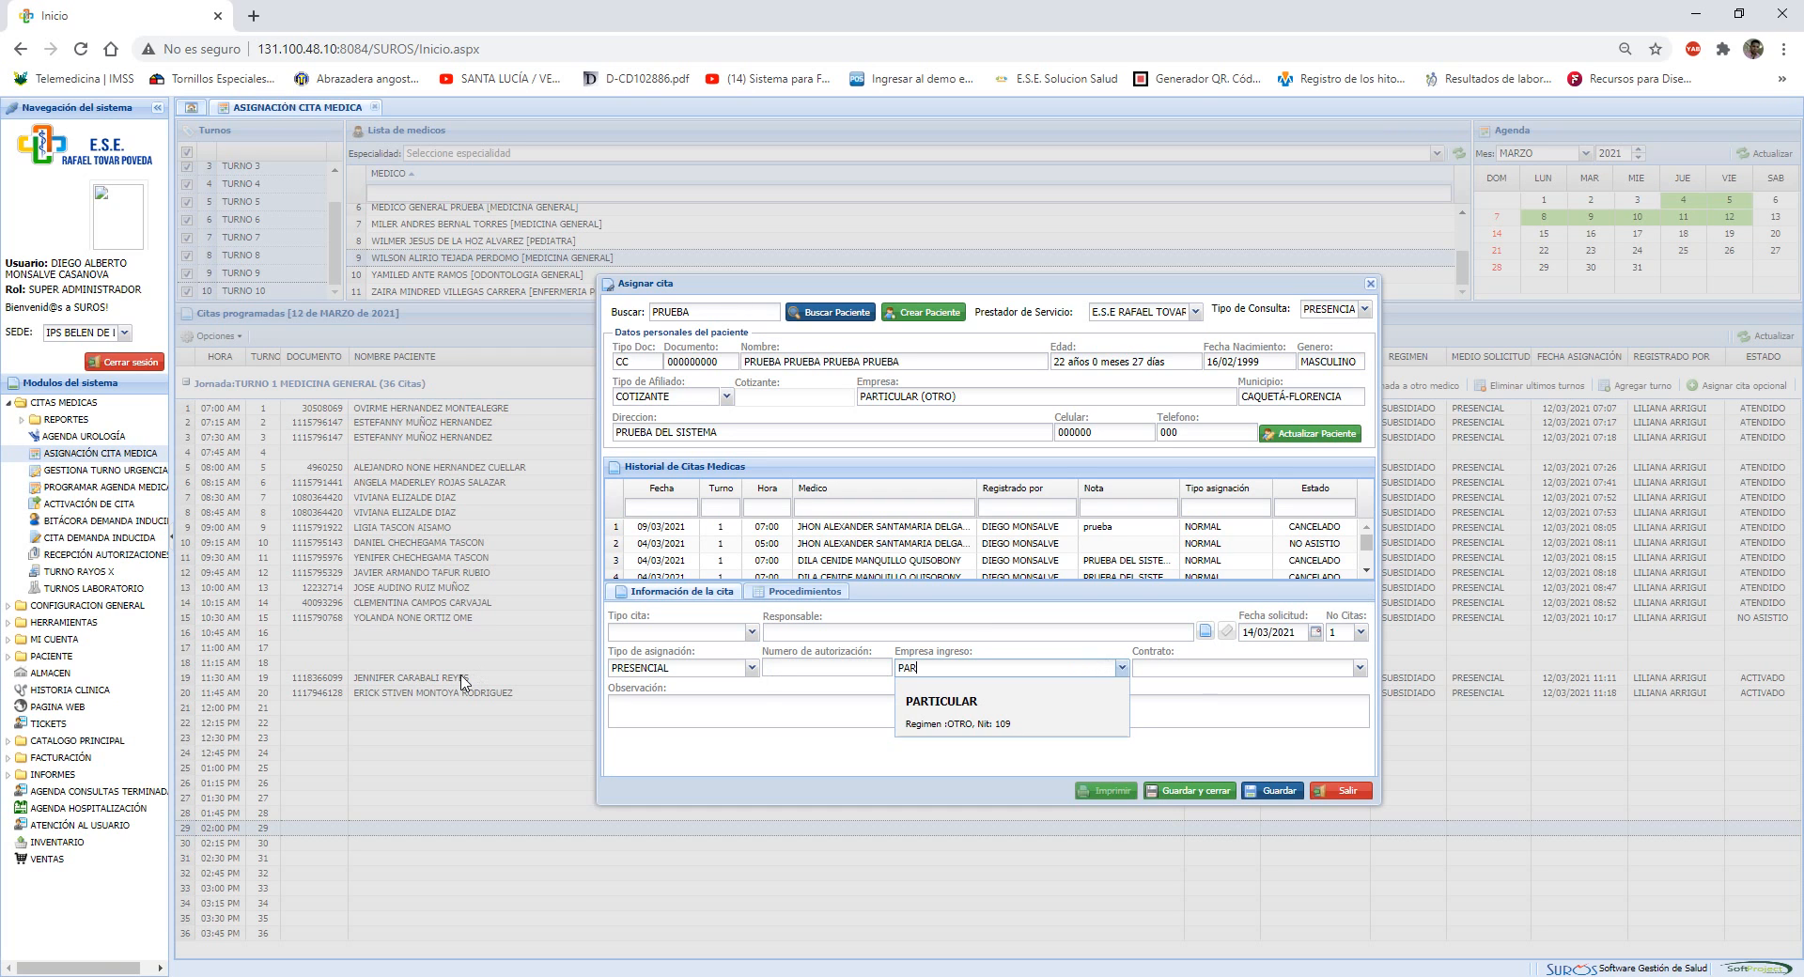
{"action": "key", "text": "Return"}
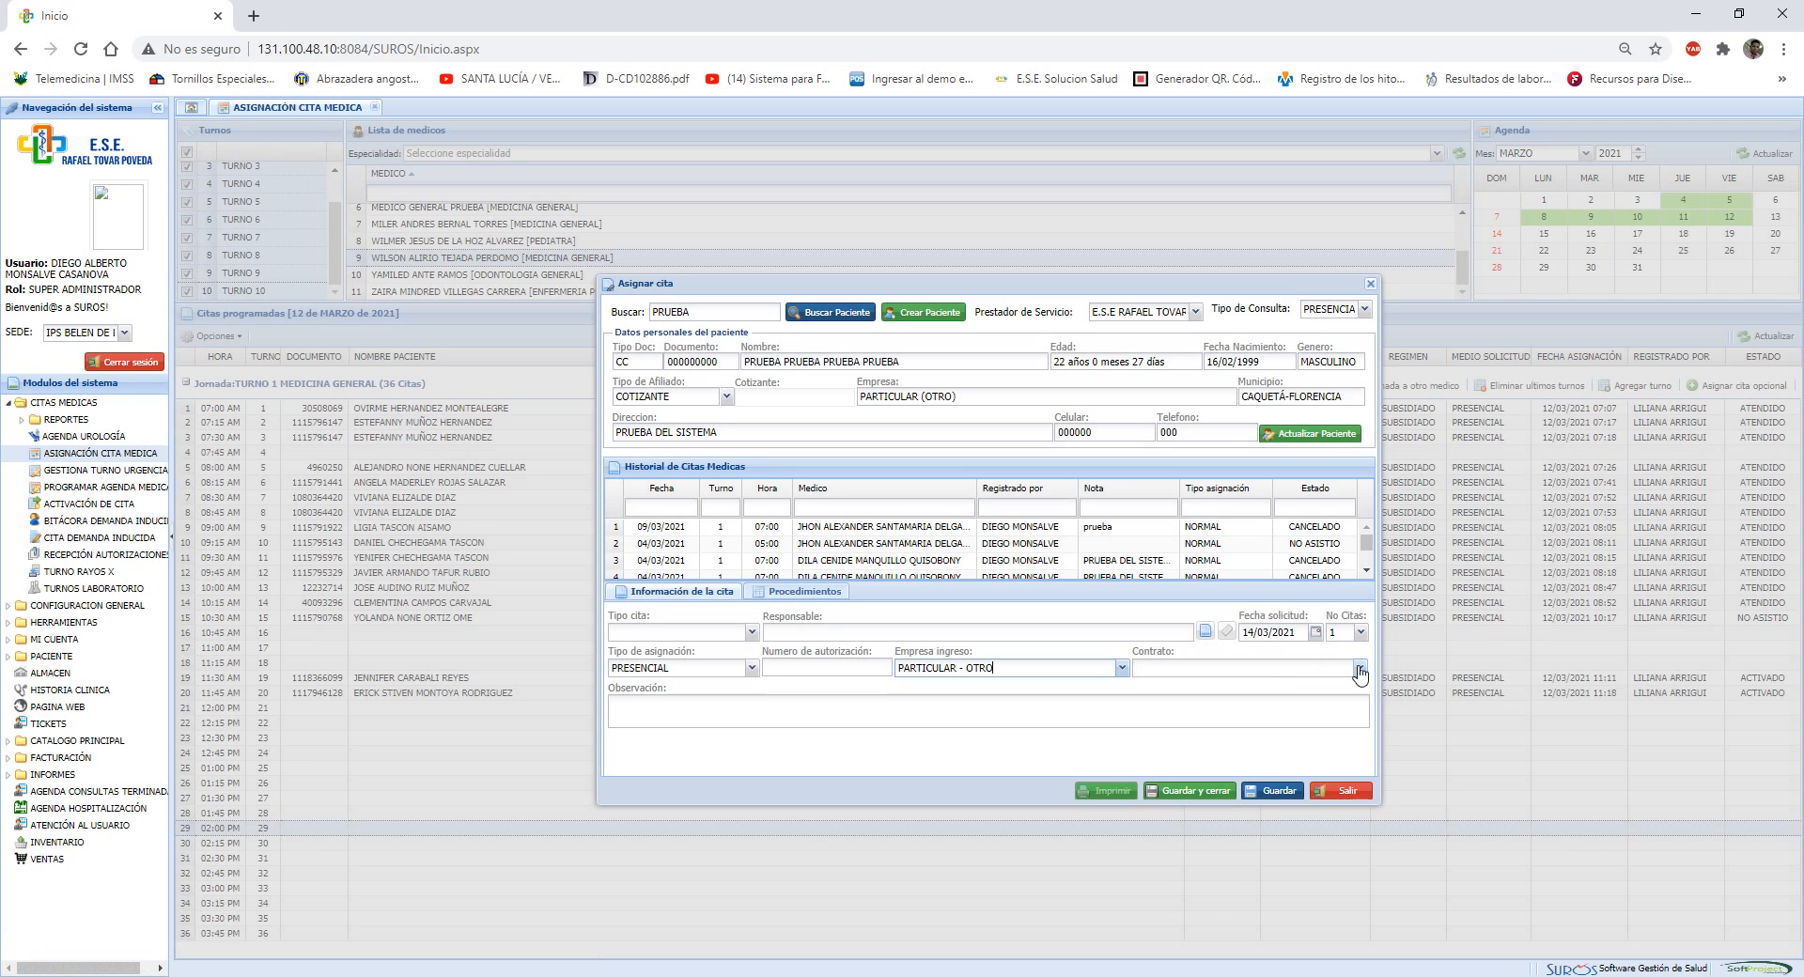
{"action": "left_click", "coordinate": [1358, 669]}
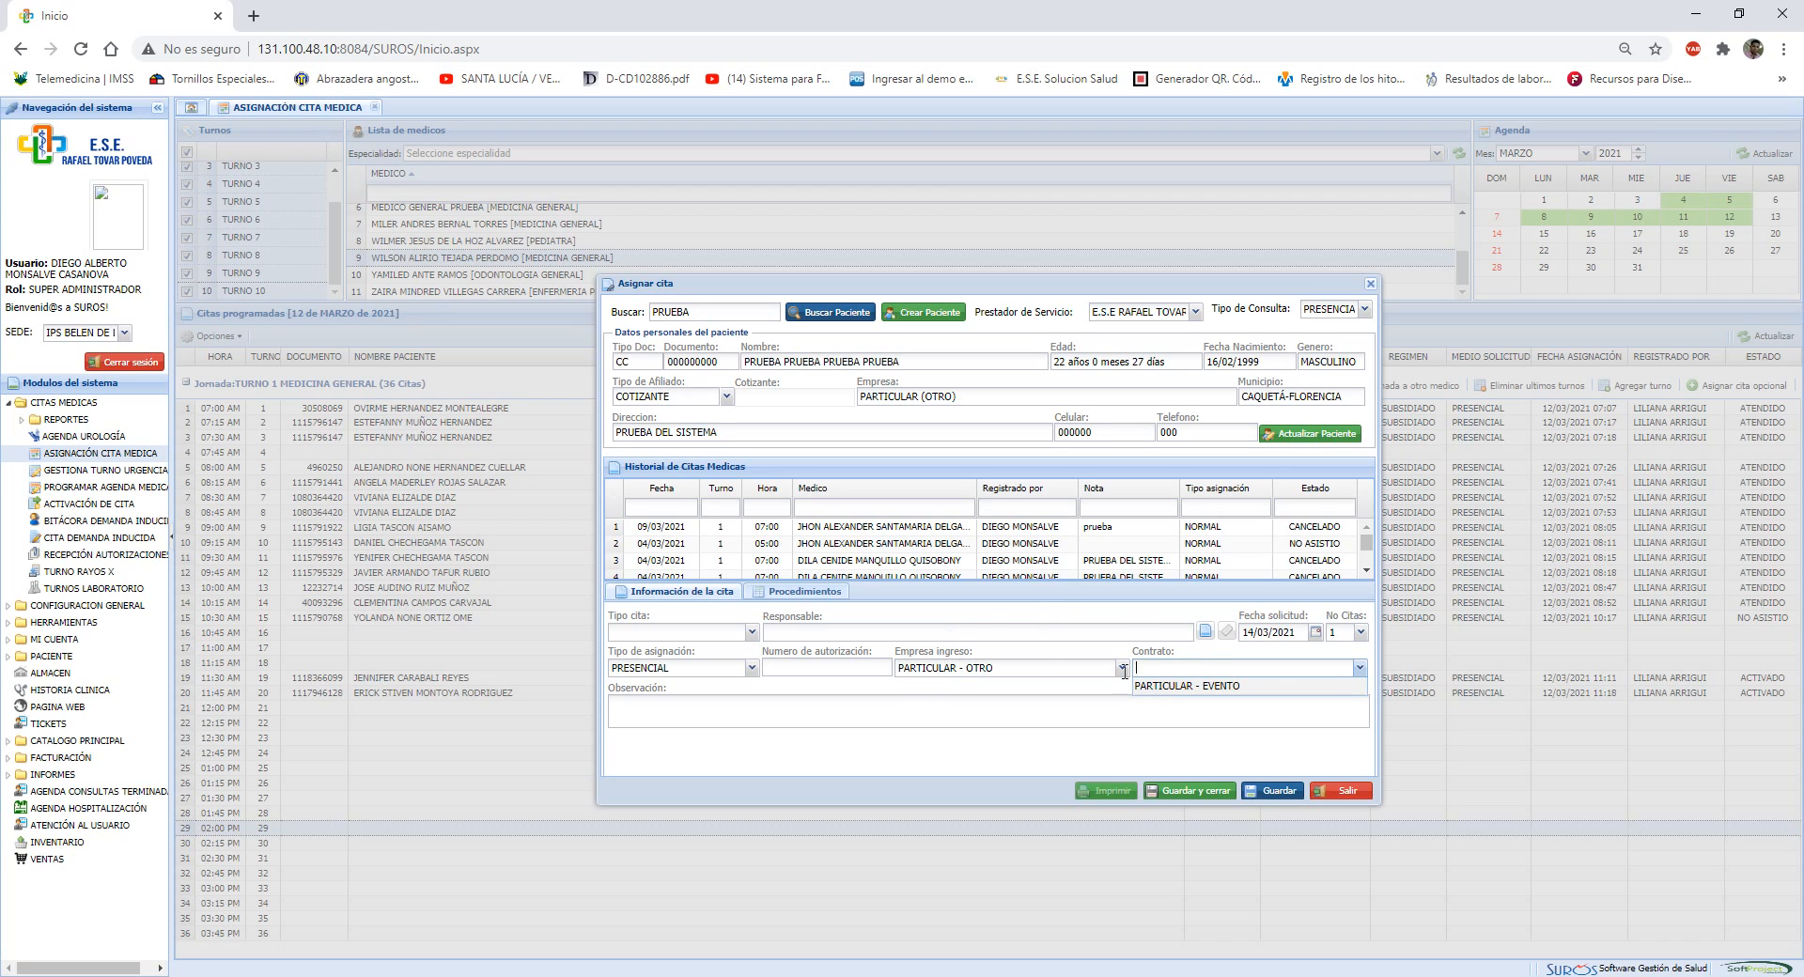
{"action": "left_click", "coordinate": [1195, 686]}
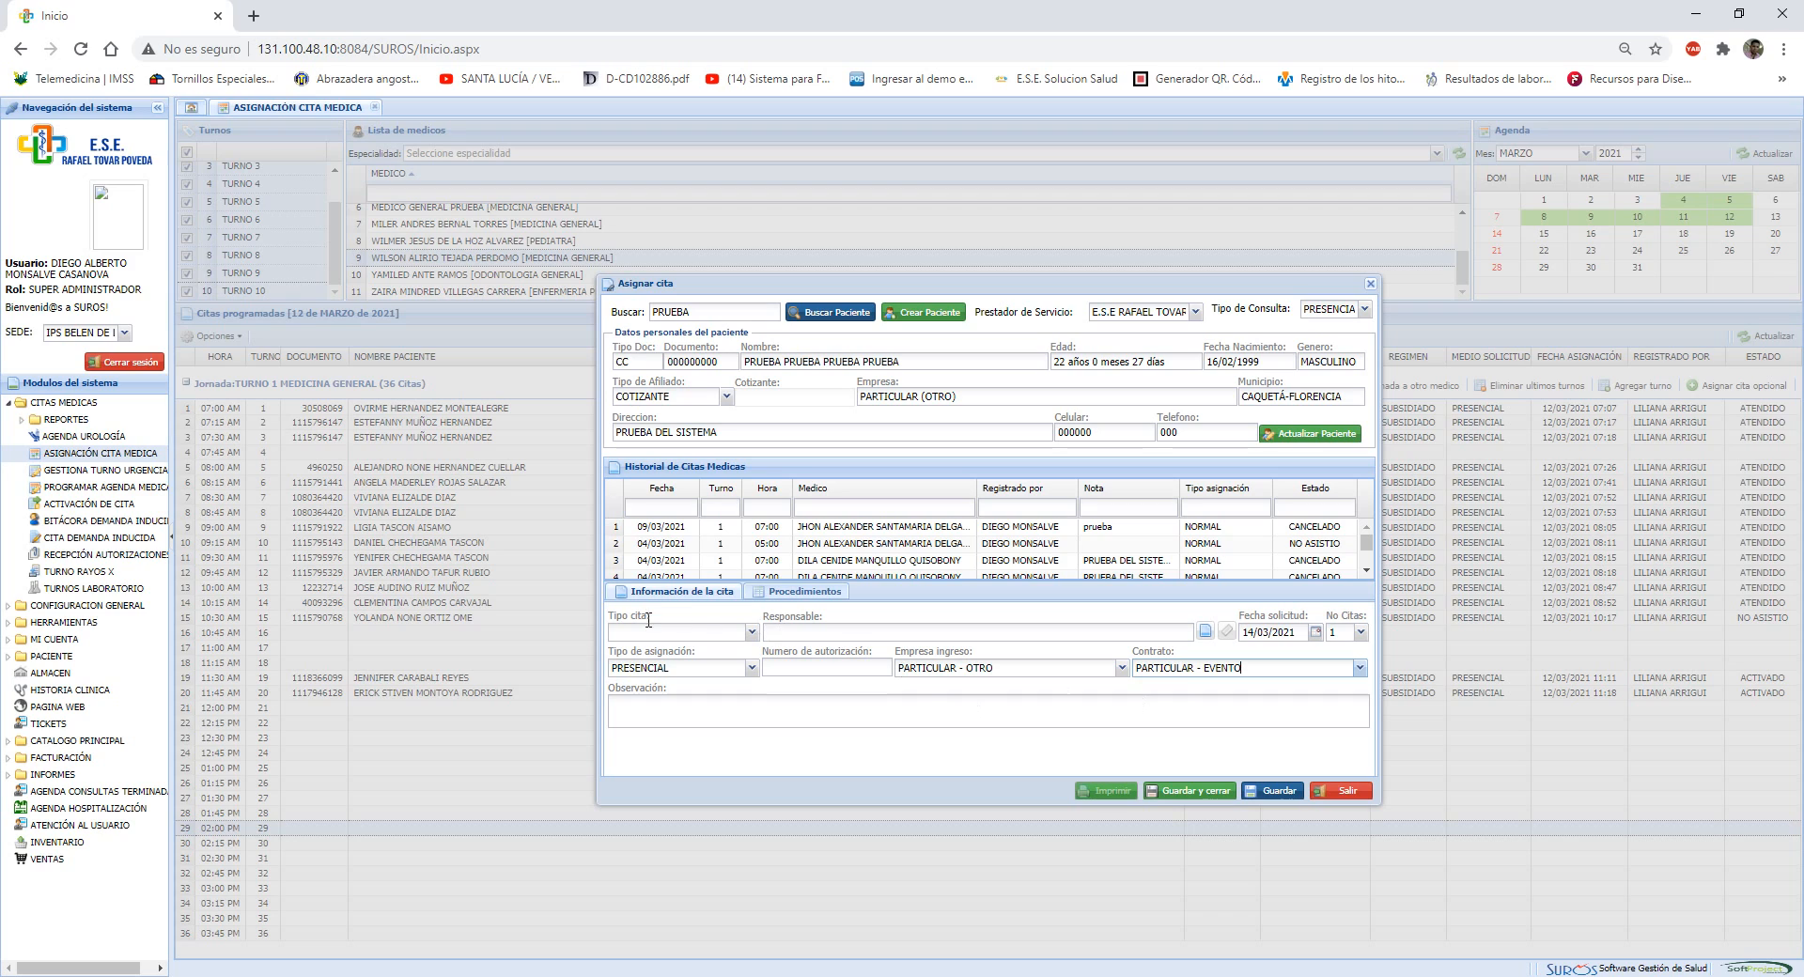
Try RPMS as the appointment type and list the cycles it offers
{"action": "left_click", "coordinate": [751, 632]}
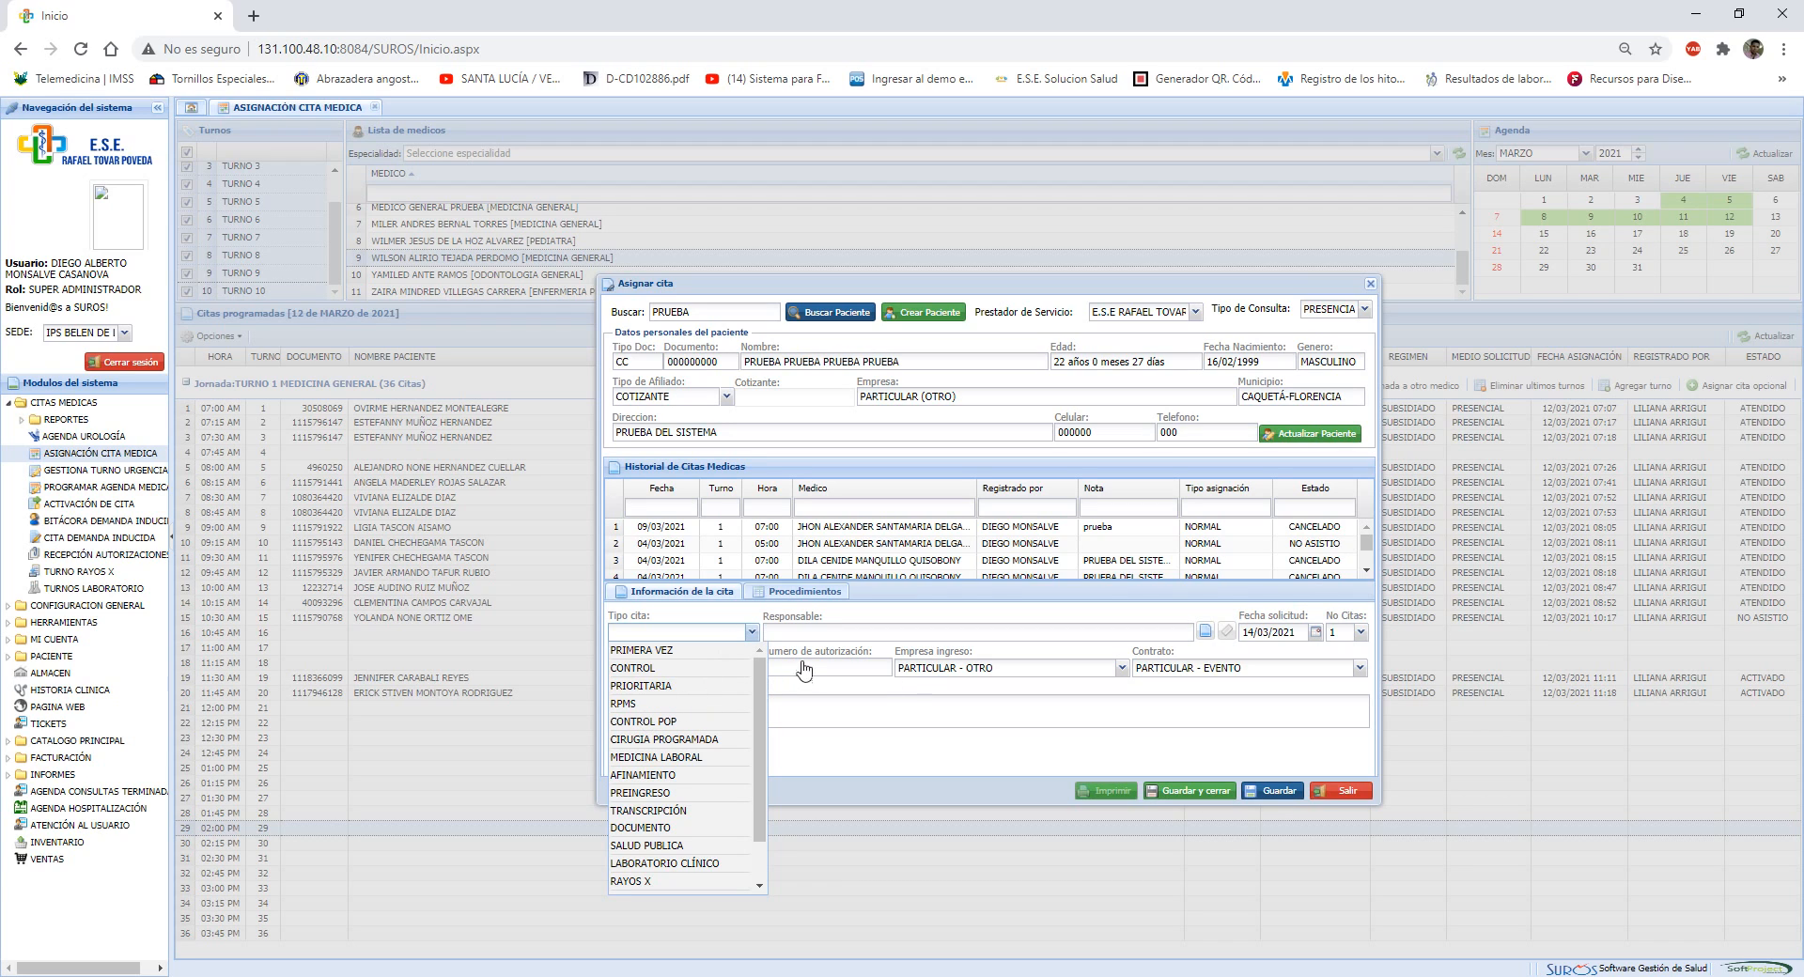
{"action": "left_click", "coordinate": [626, 705]}
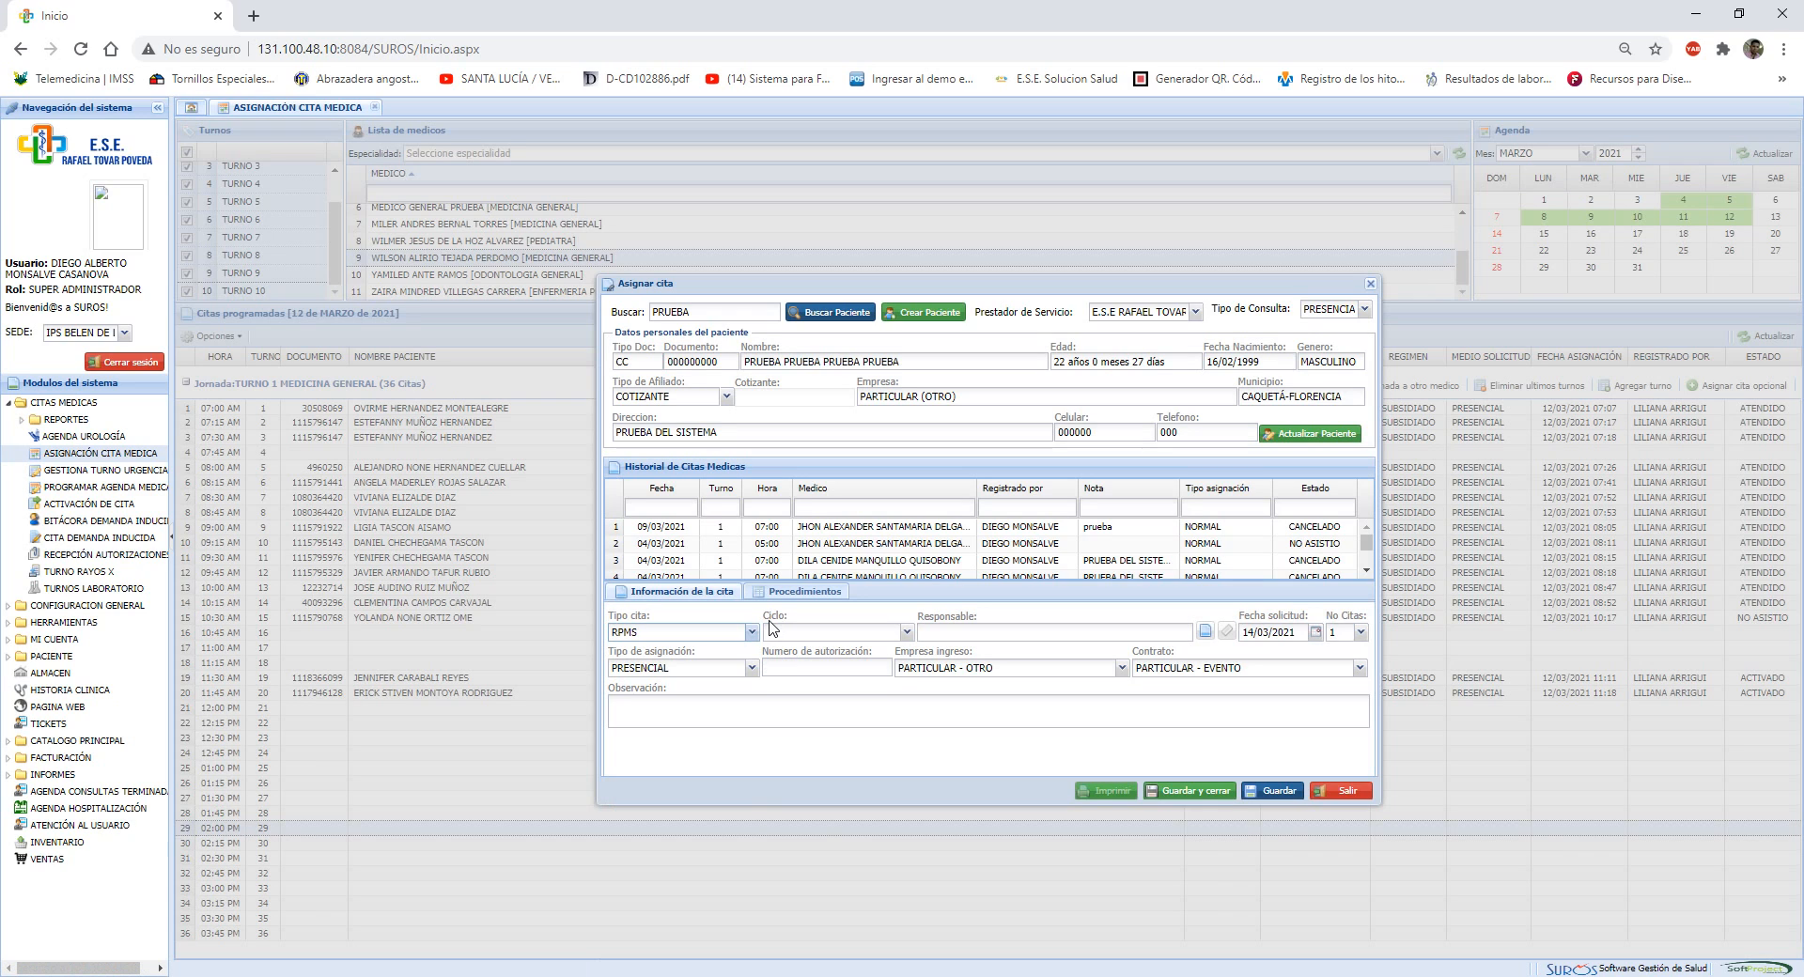
{"action": "left_click", "coordinate": [907, 635]}
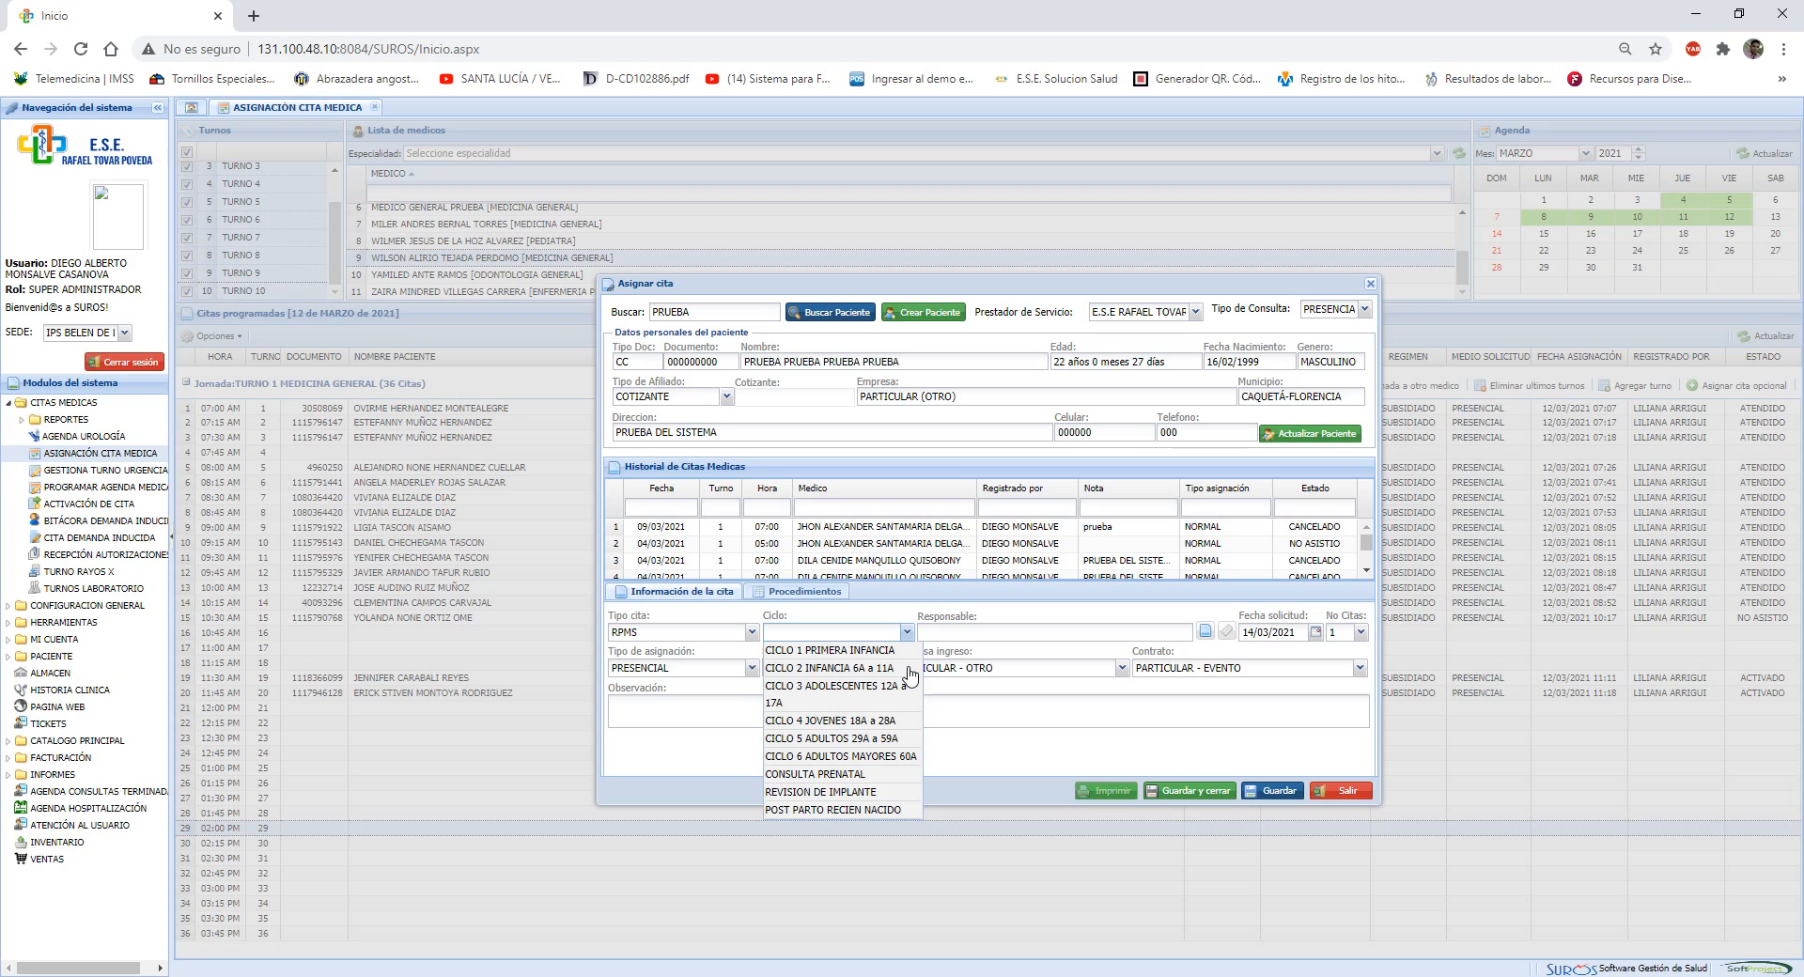
Set the appointment type to CONTROL, leaving the observation empty
{"action": "left_click", "coordinate": [750, 634]}
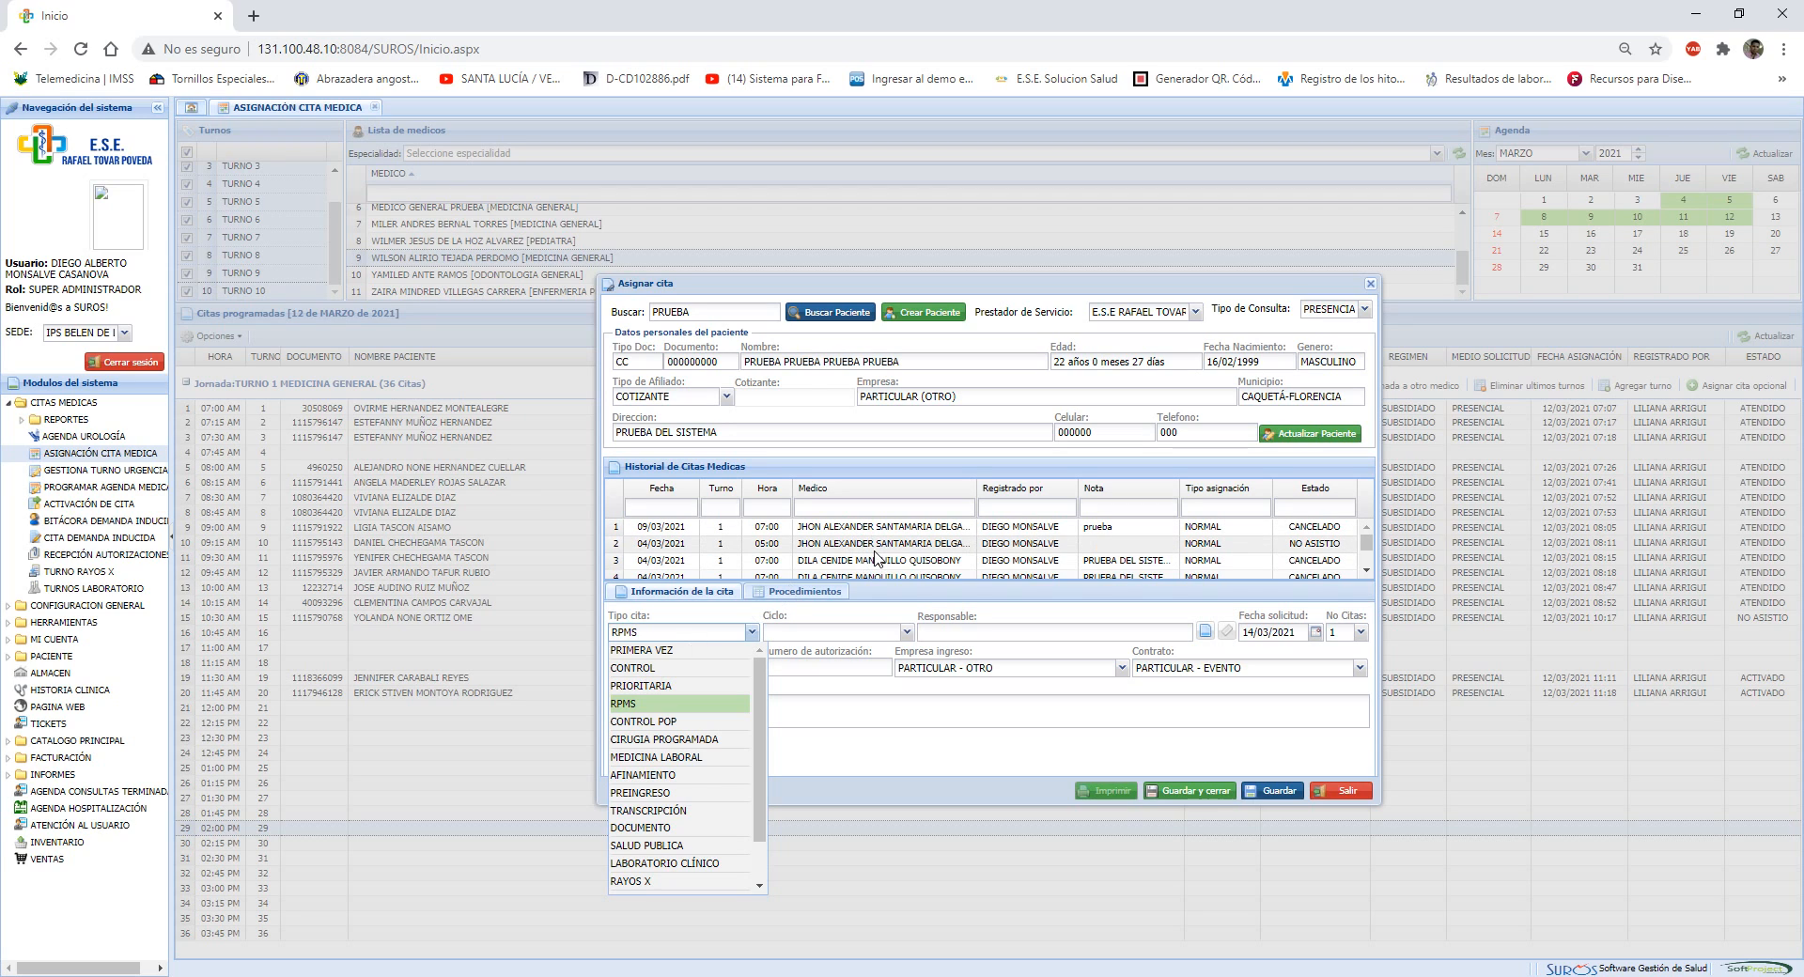
{"action": "left_click", "coordinate": [653, 668]}
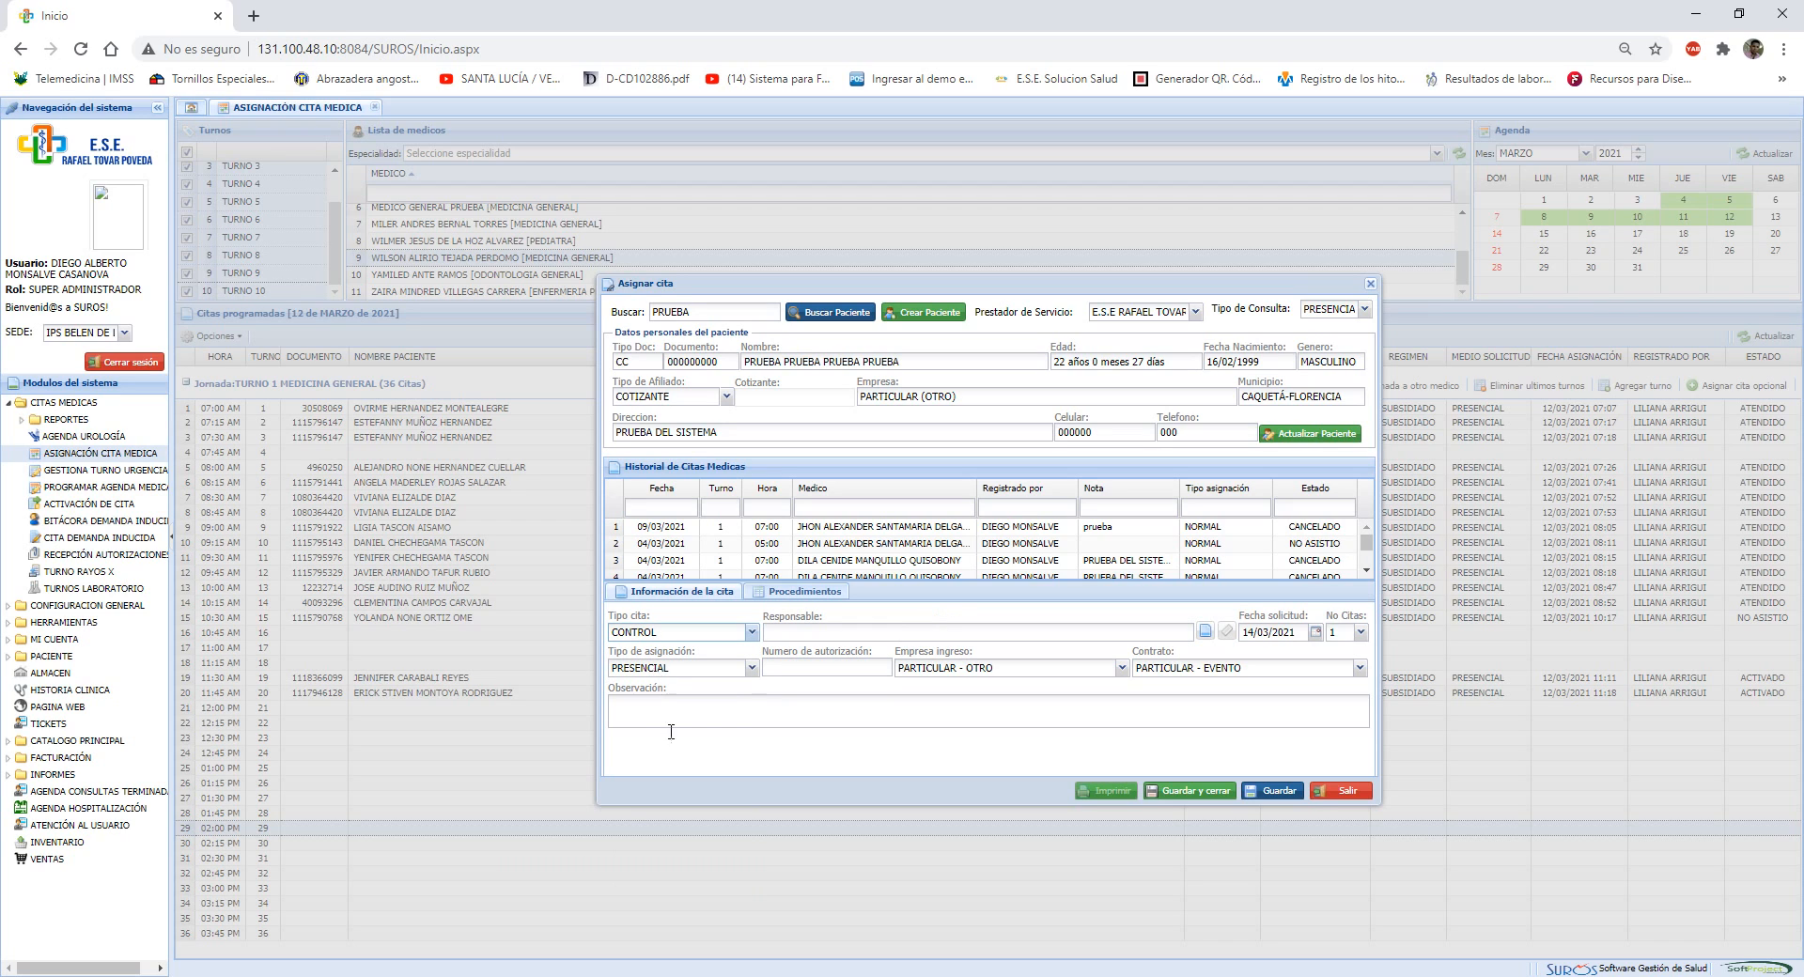
{"action": "left_click", "coordinate": [728, 714]}
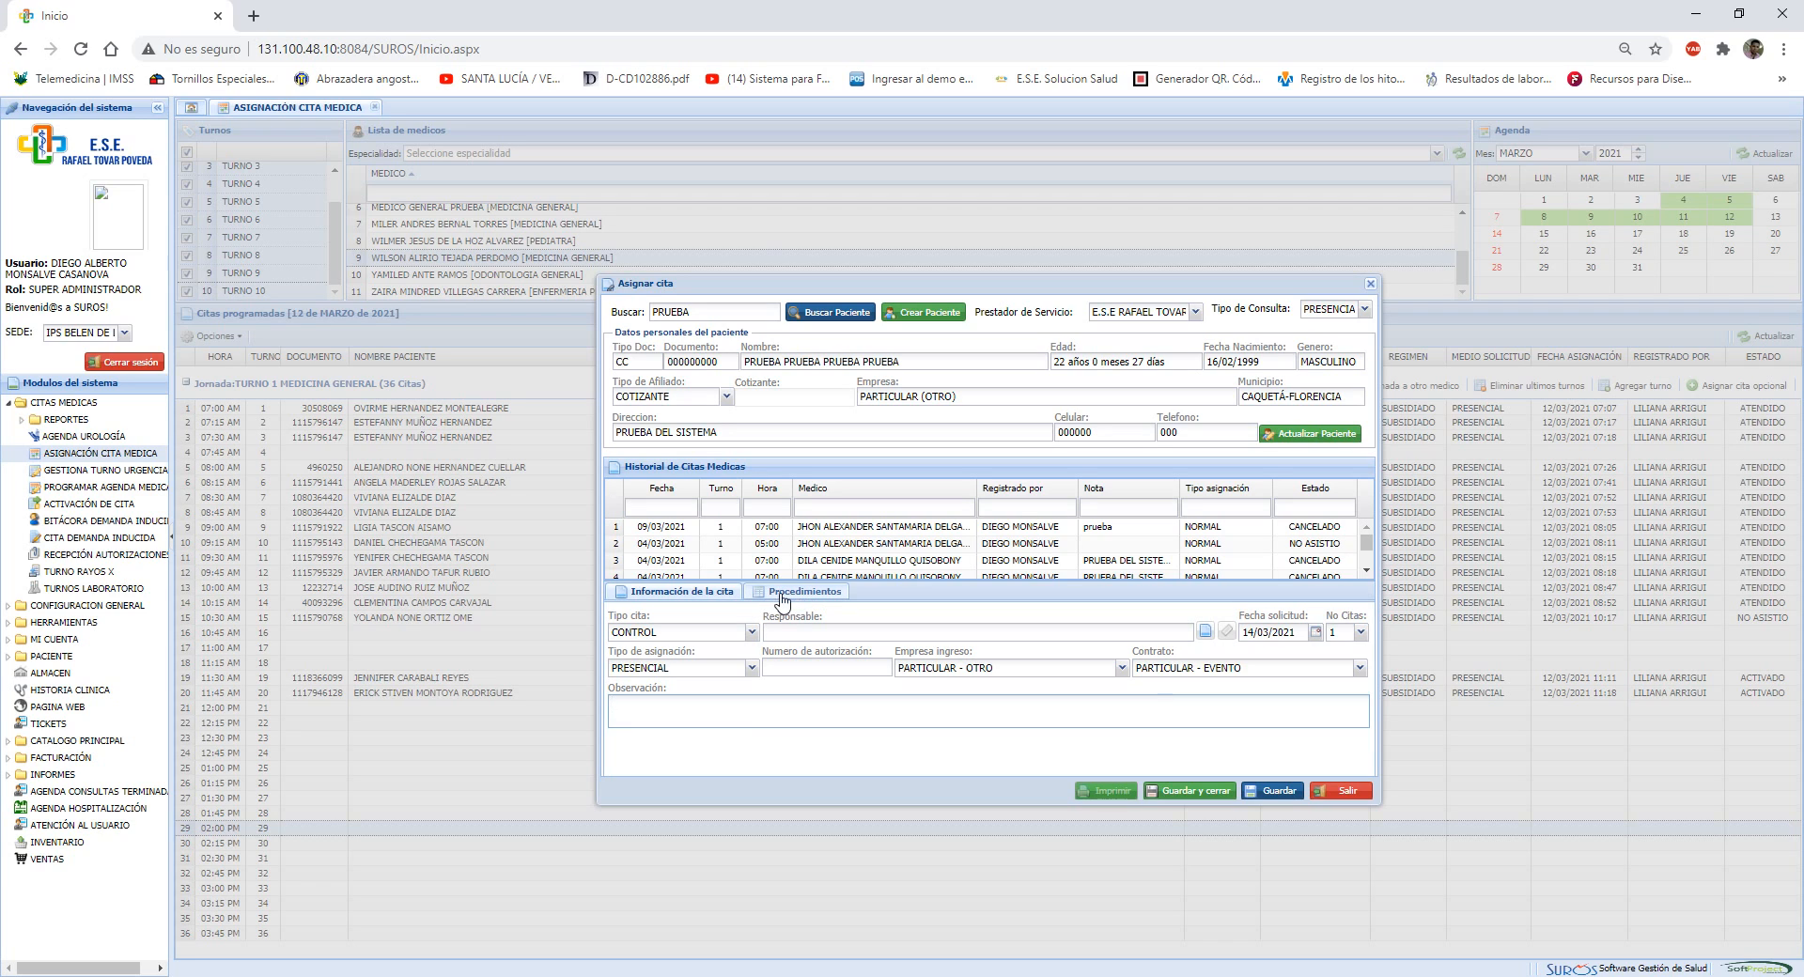
Add procedure 890301 with a quantity of 1 to the appointment, and save and close the form
{"action": "left_click", "coordinate": [833, 604]}
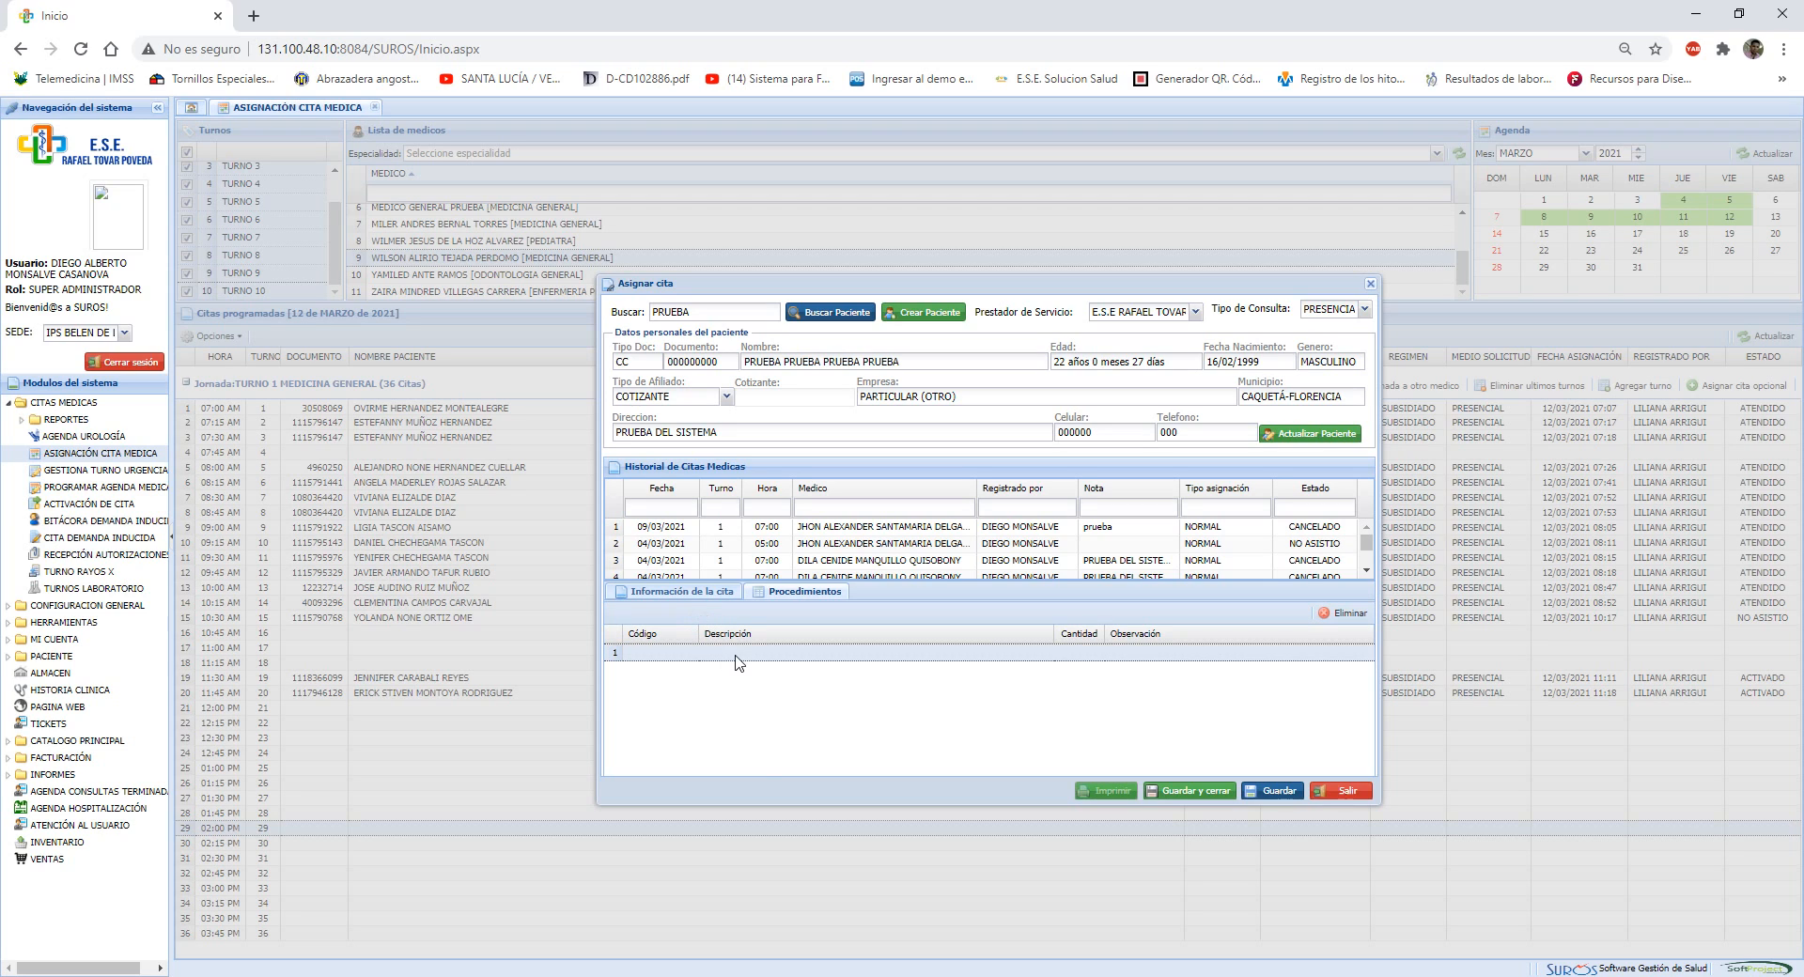
{"action": "left_click", "coordinate": [737, 655]}
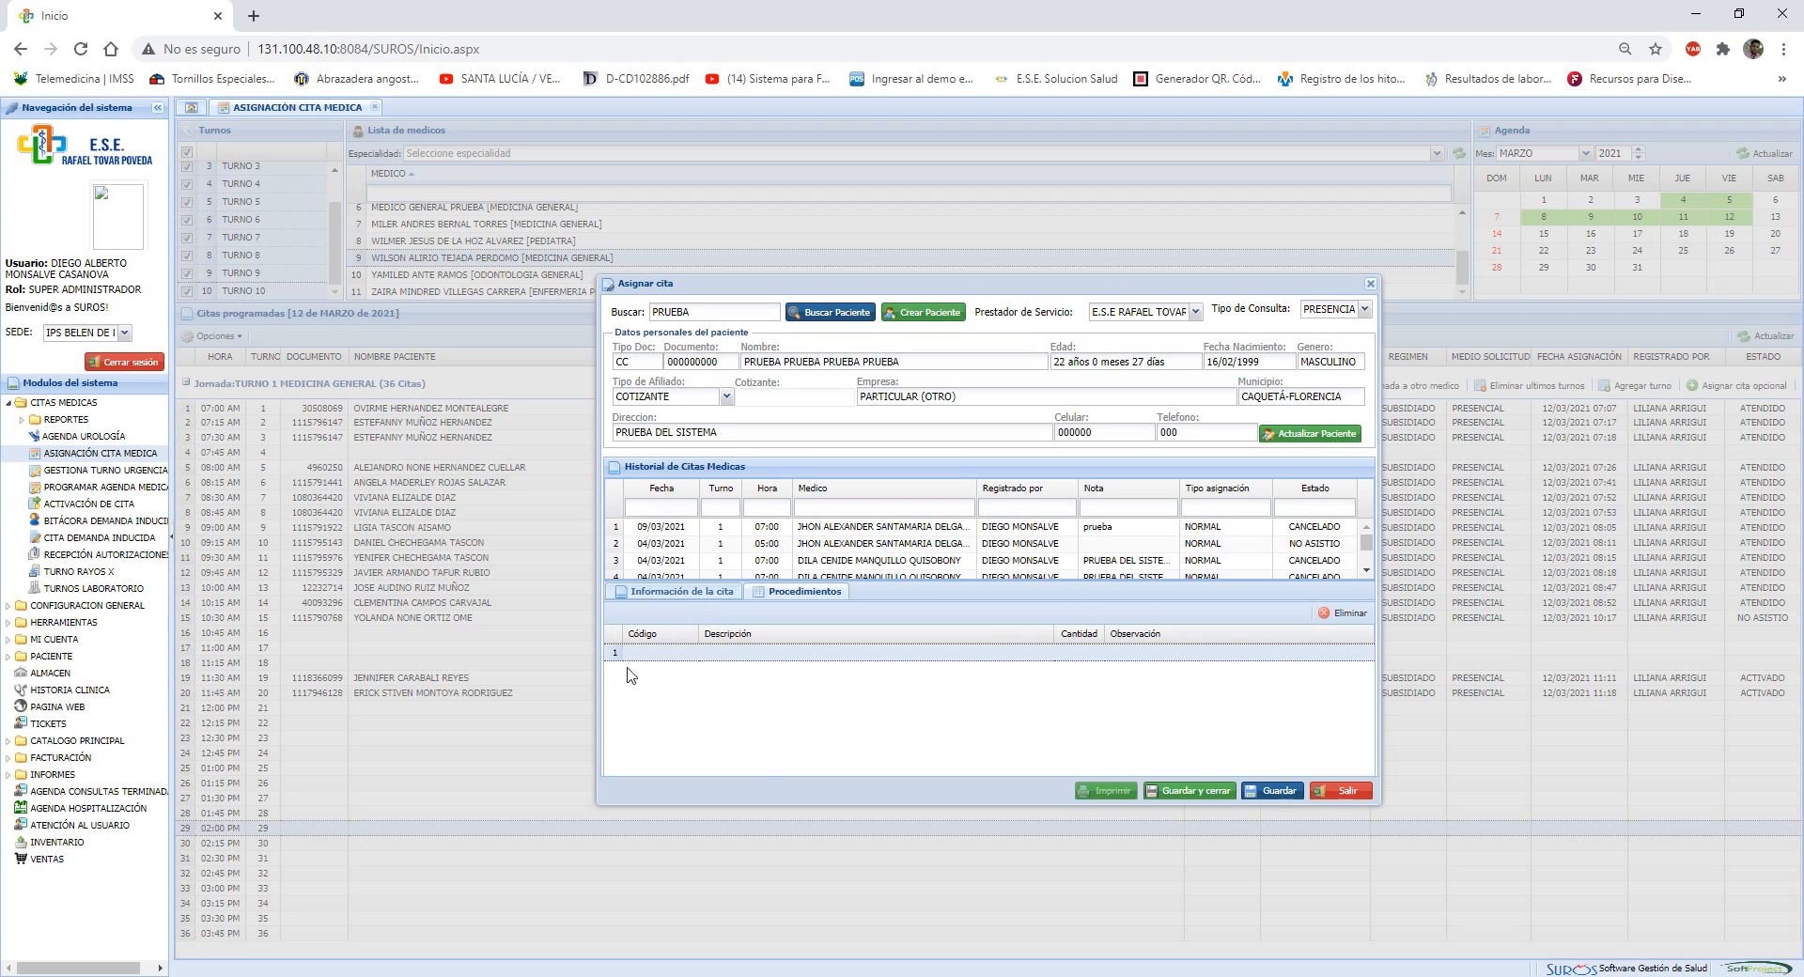
{"action": "double_click", "coordinate": [766, 655]}
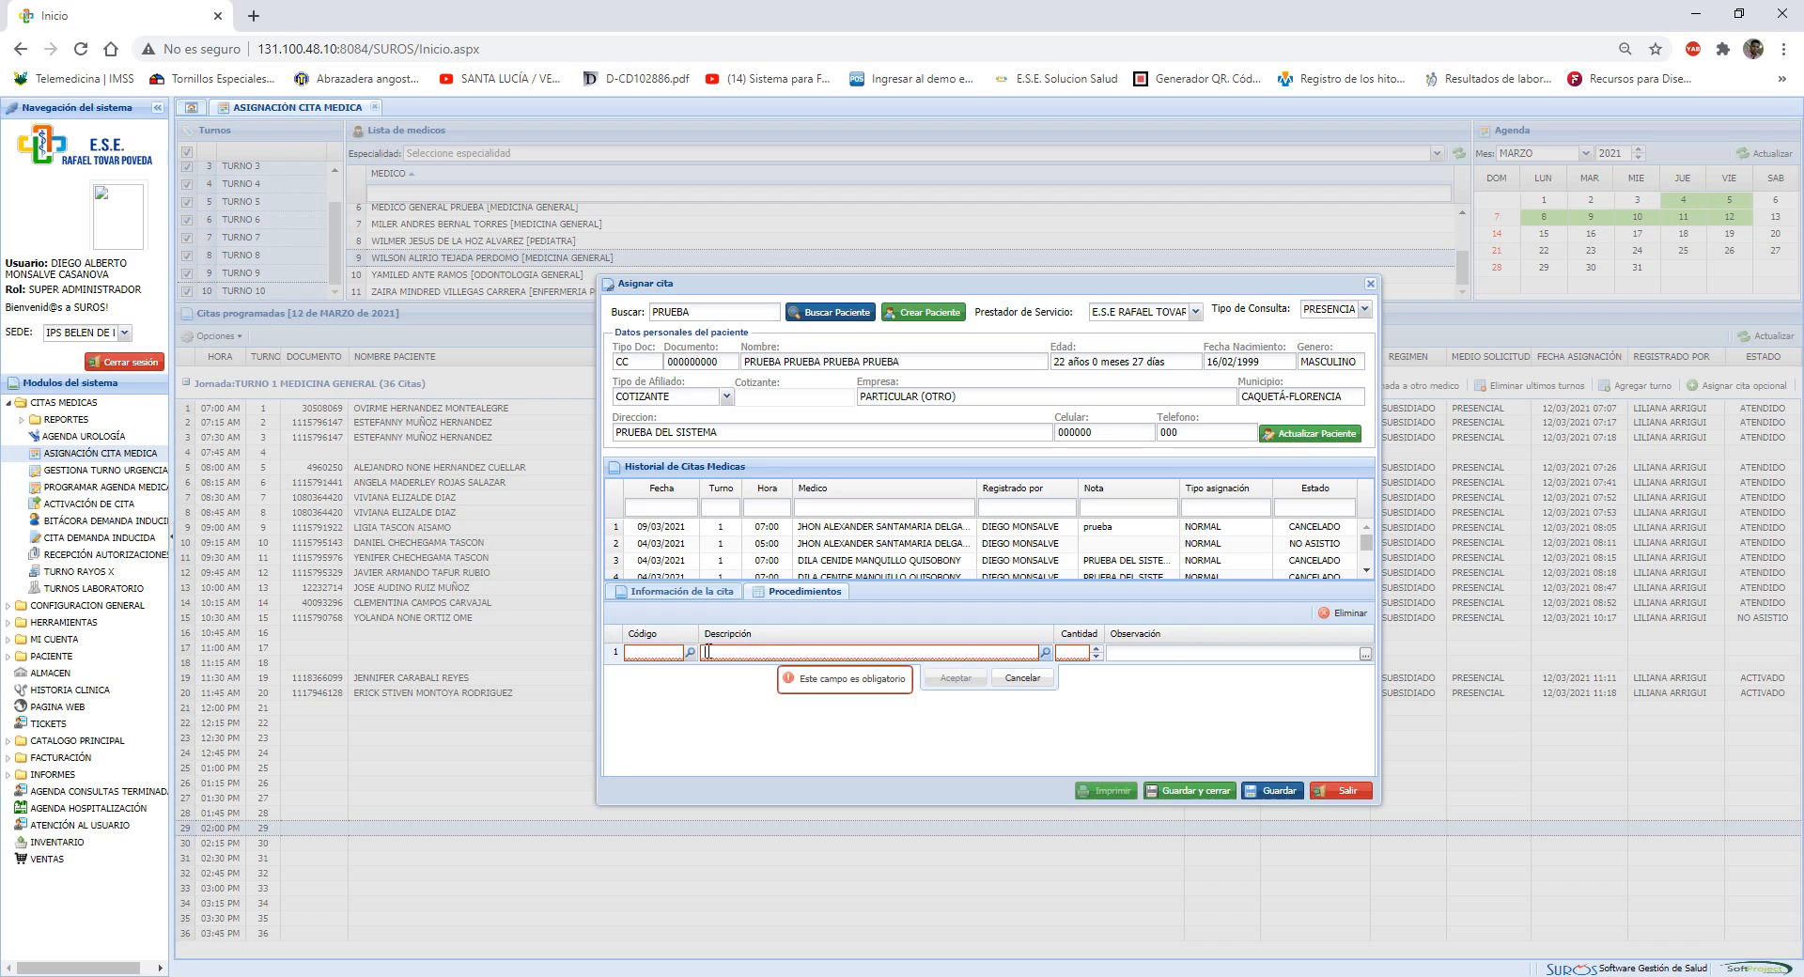
{"action": "left_click", "coordinate": [648, 655]}
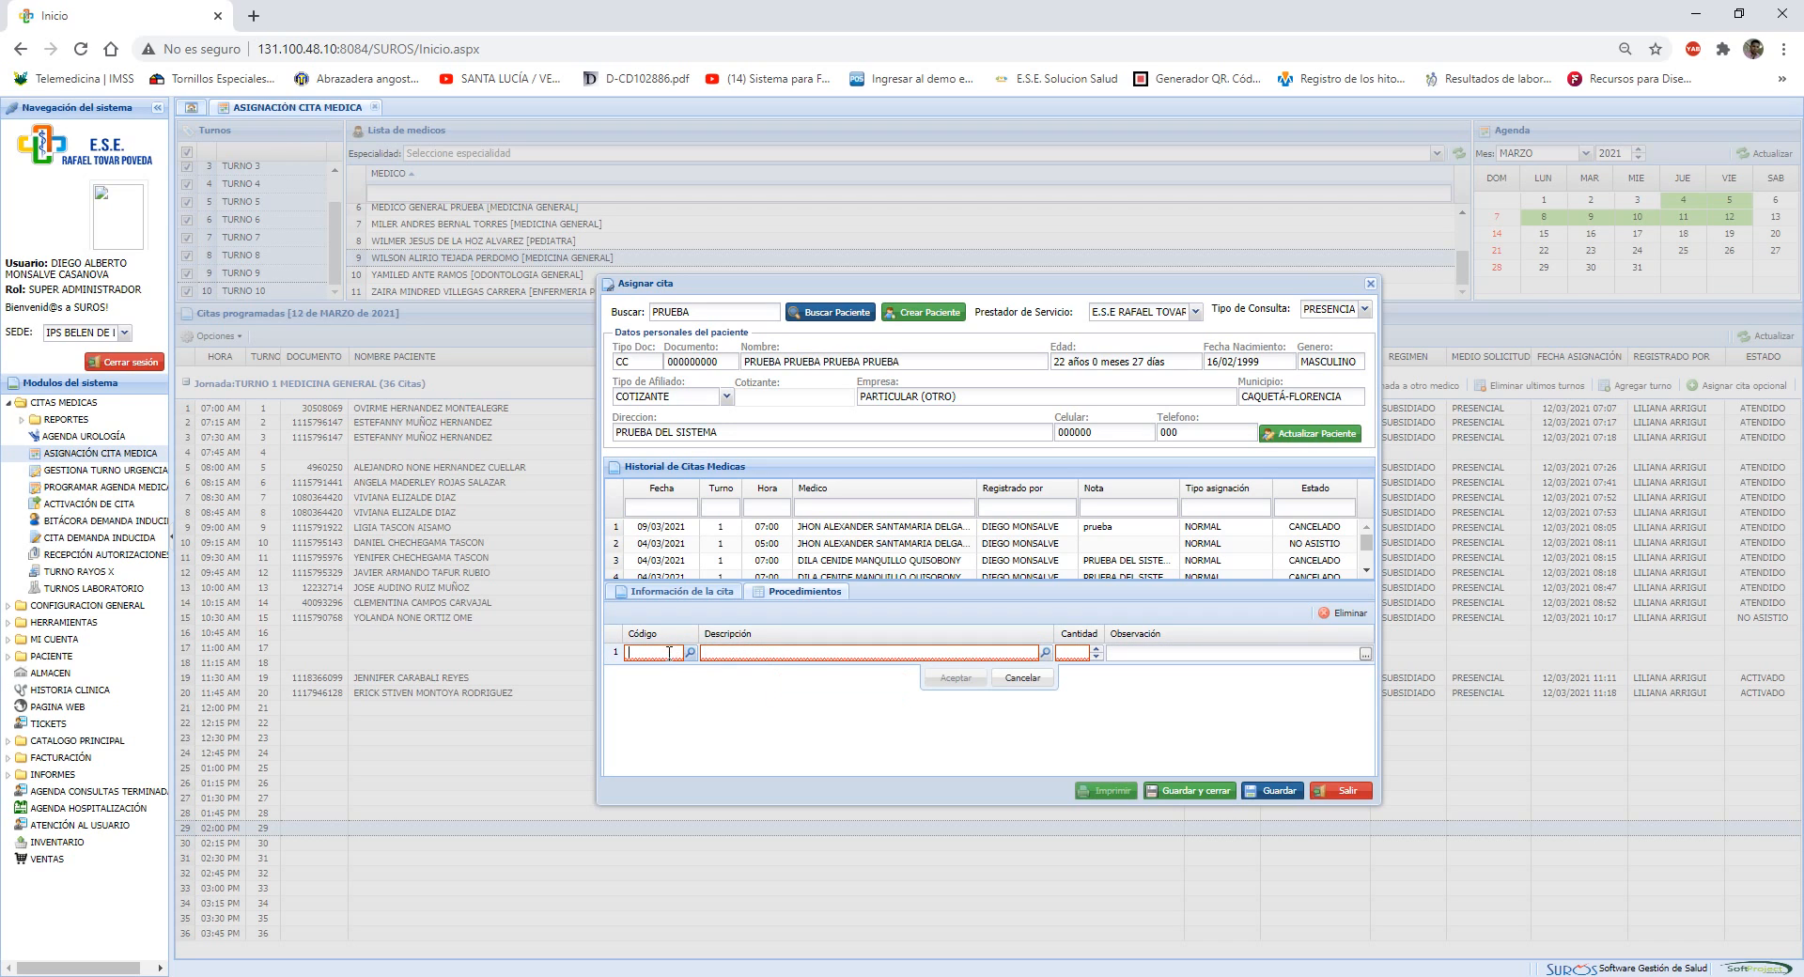
{"action": "type", "text": "890301"}
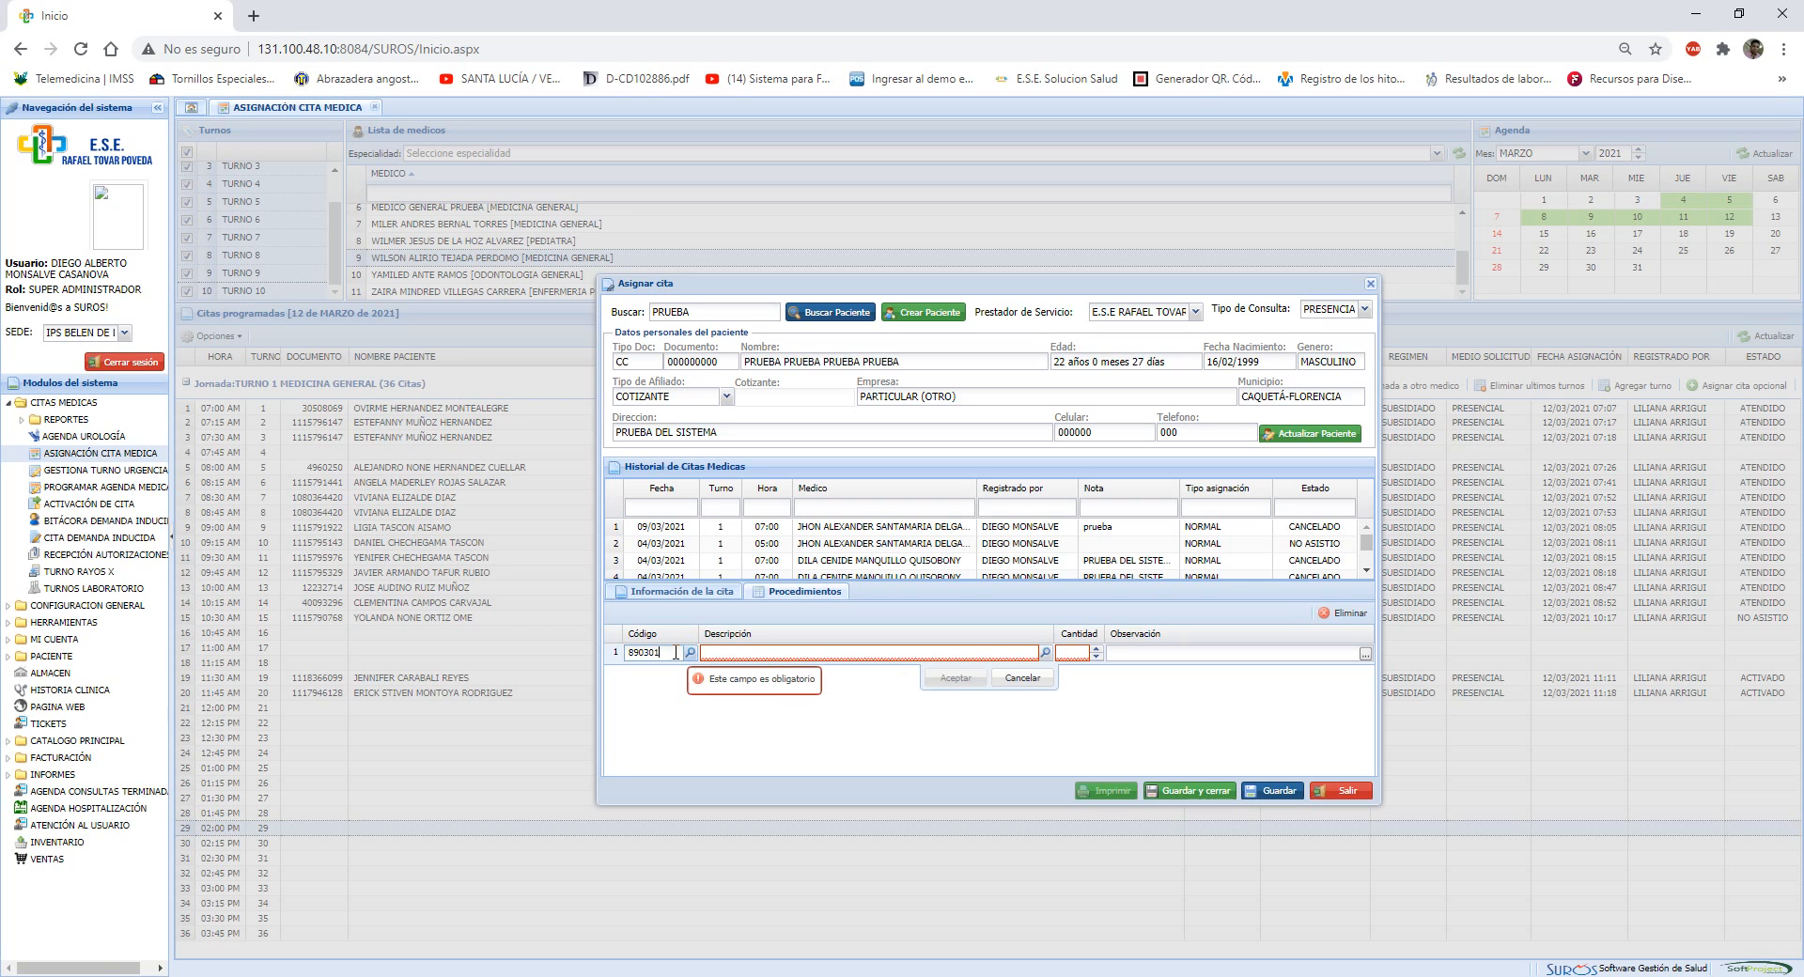
{"action": "key", "text": "Return"}
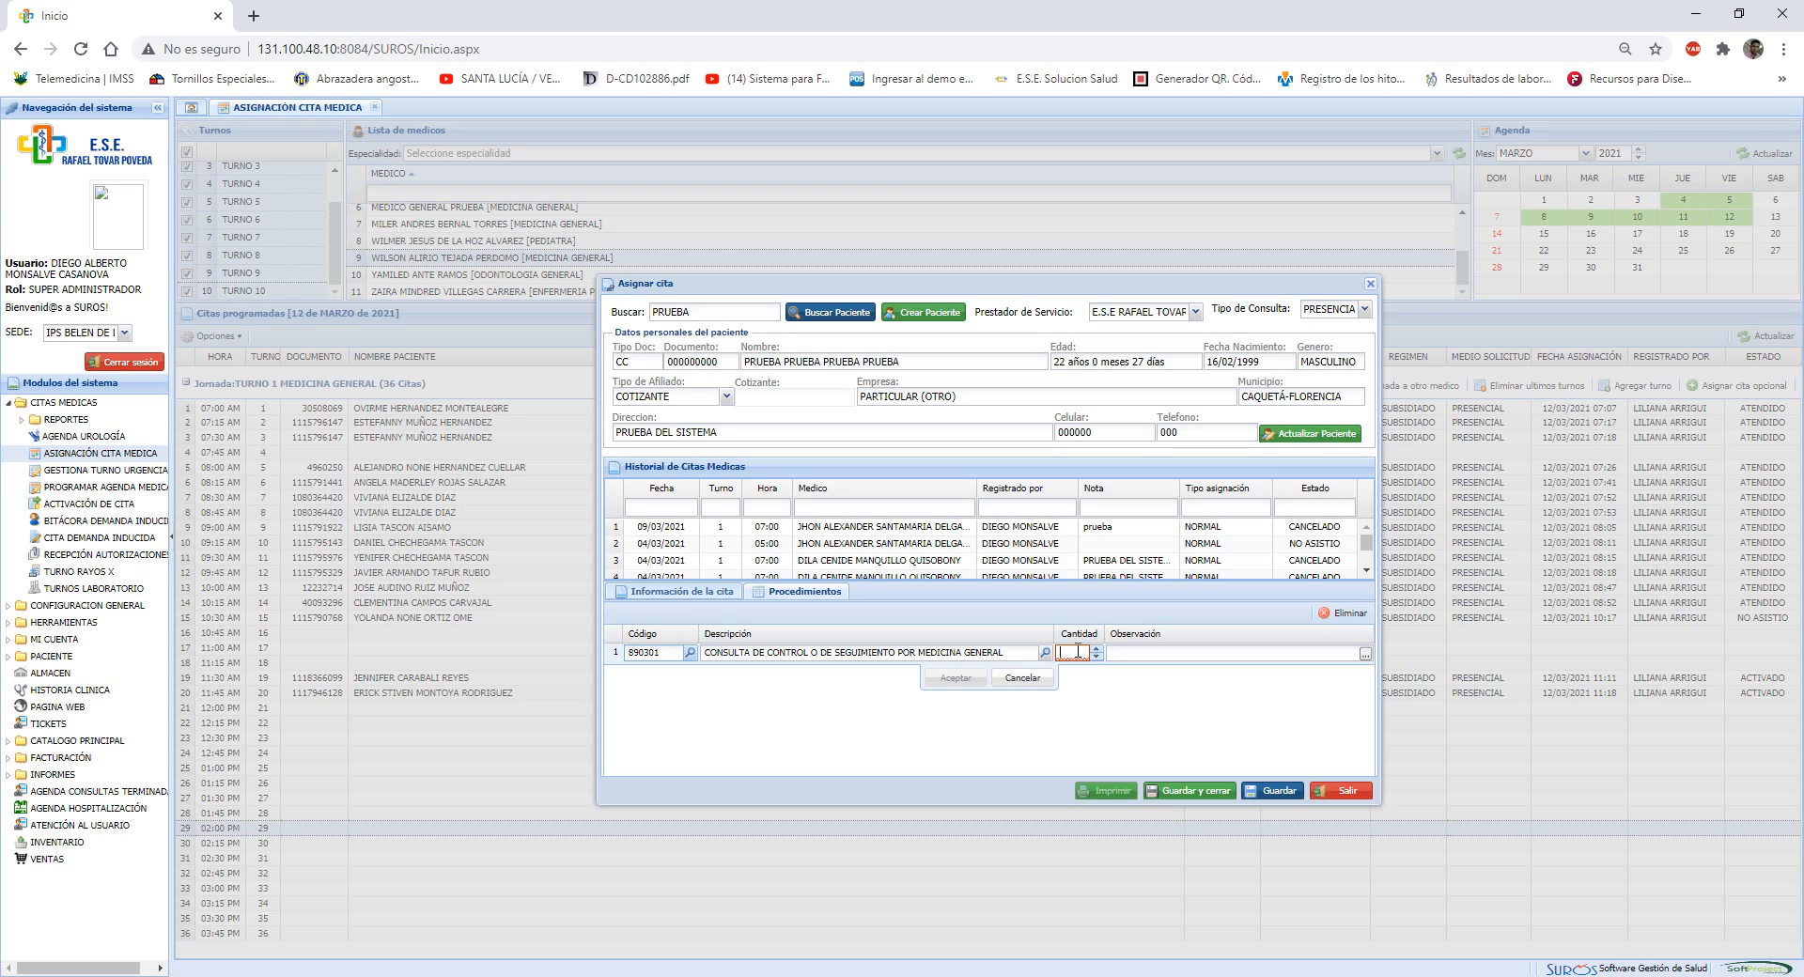
{"action": "type", "text": "1"}
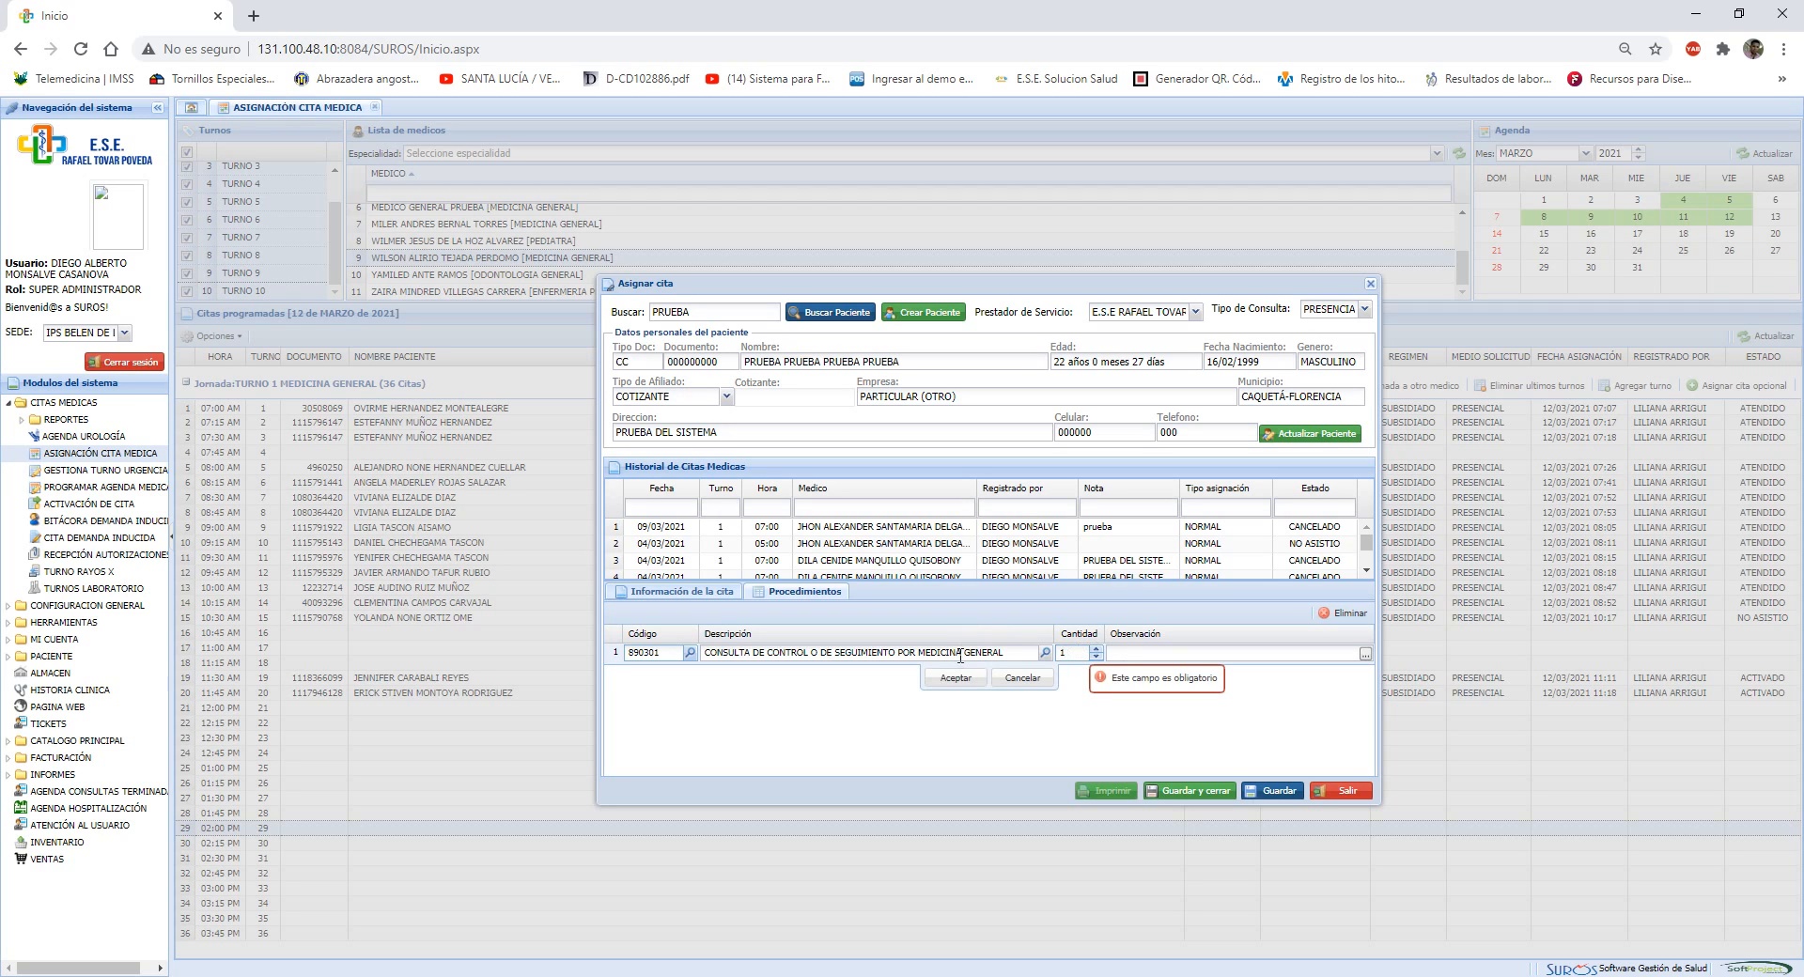
{"action": "left_click", "coordinate": [955, 678]}
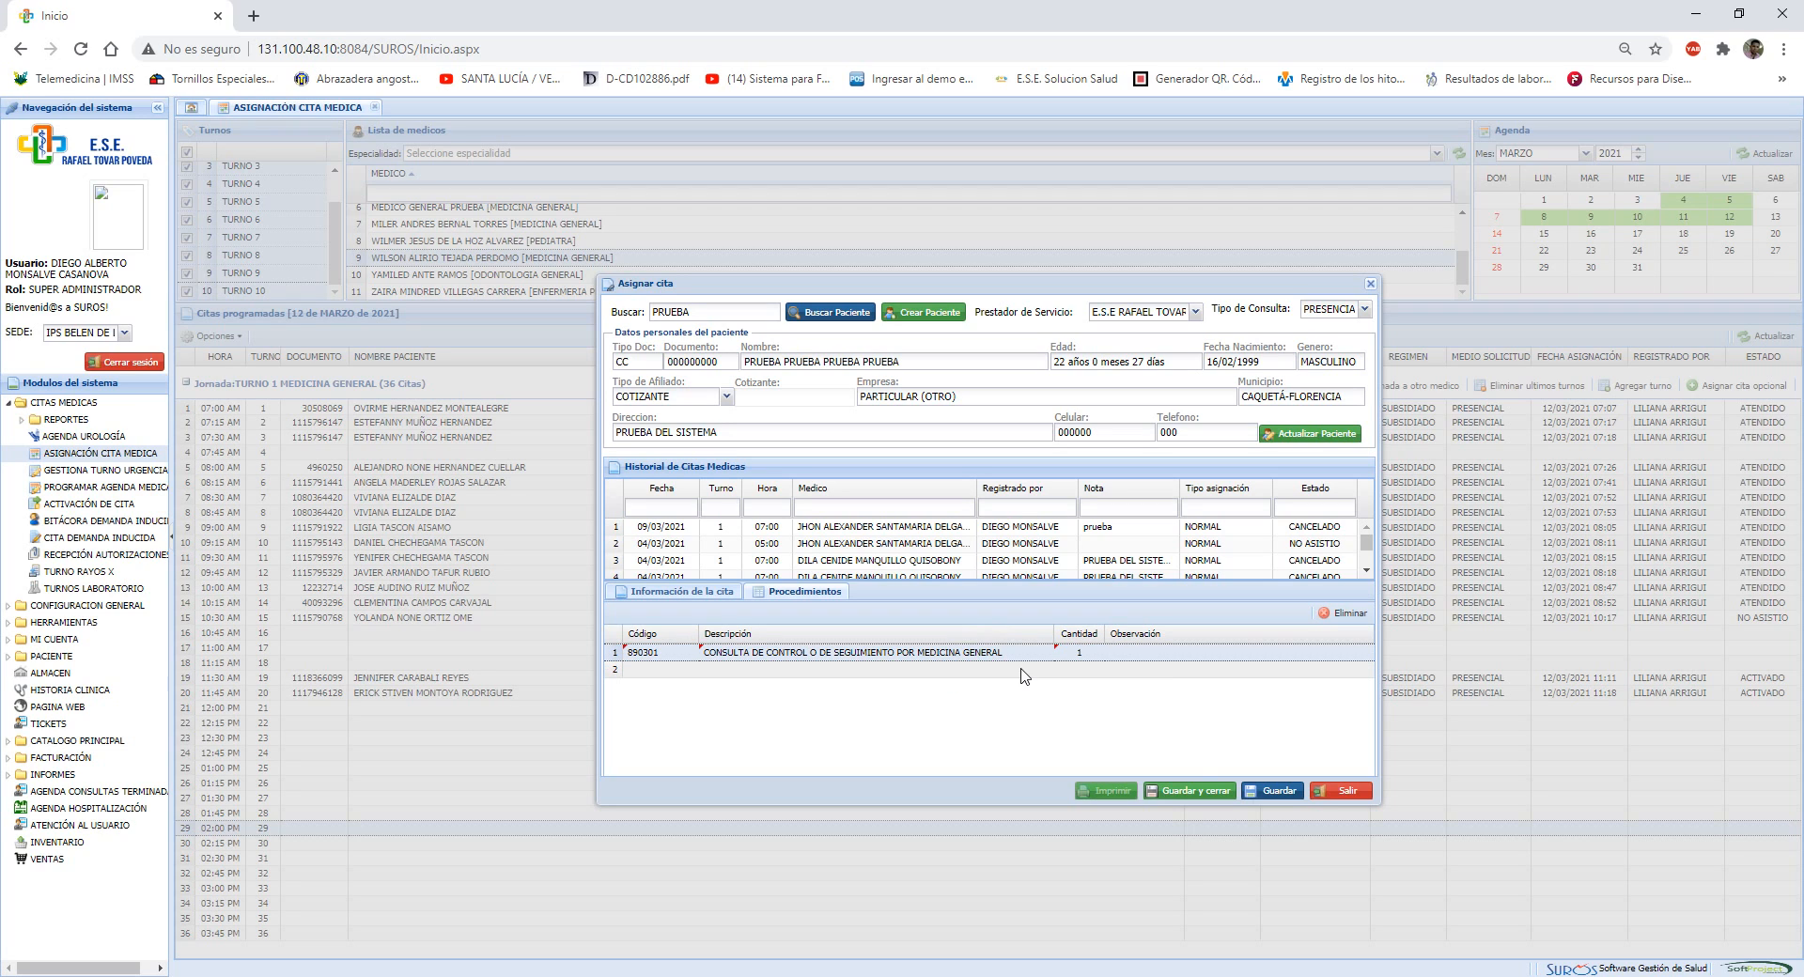
{"action": "left_click", "coordinate": [1191, 799]}
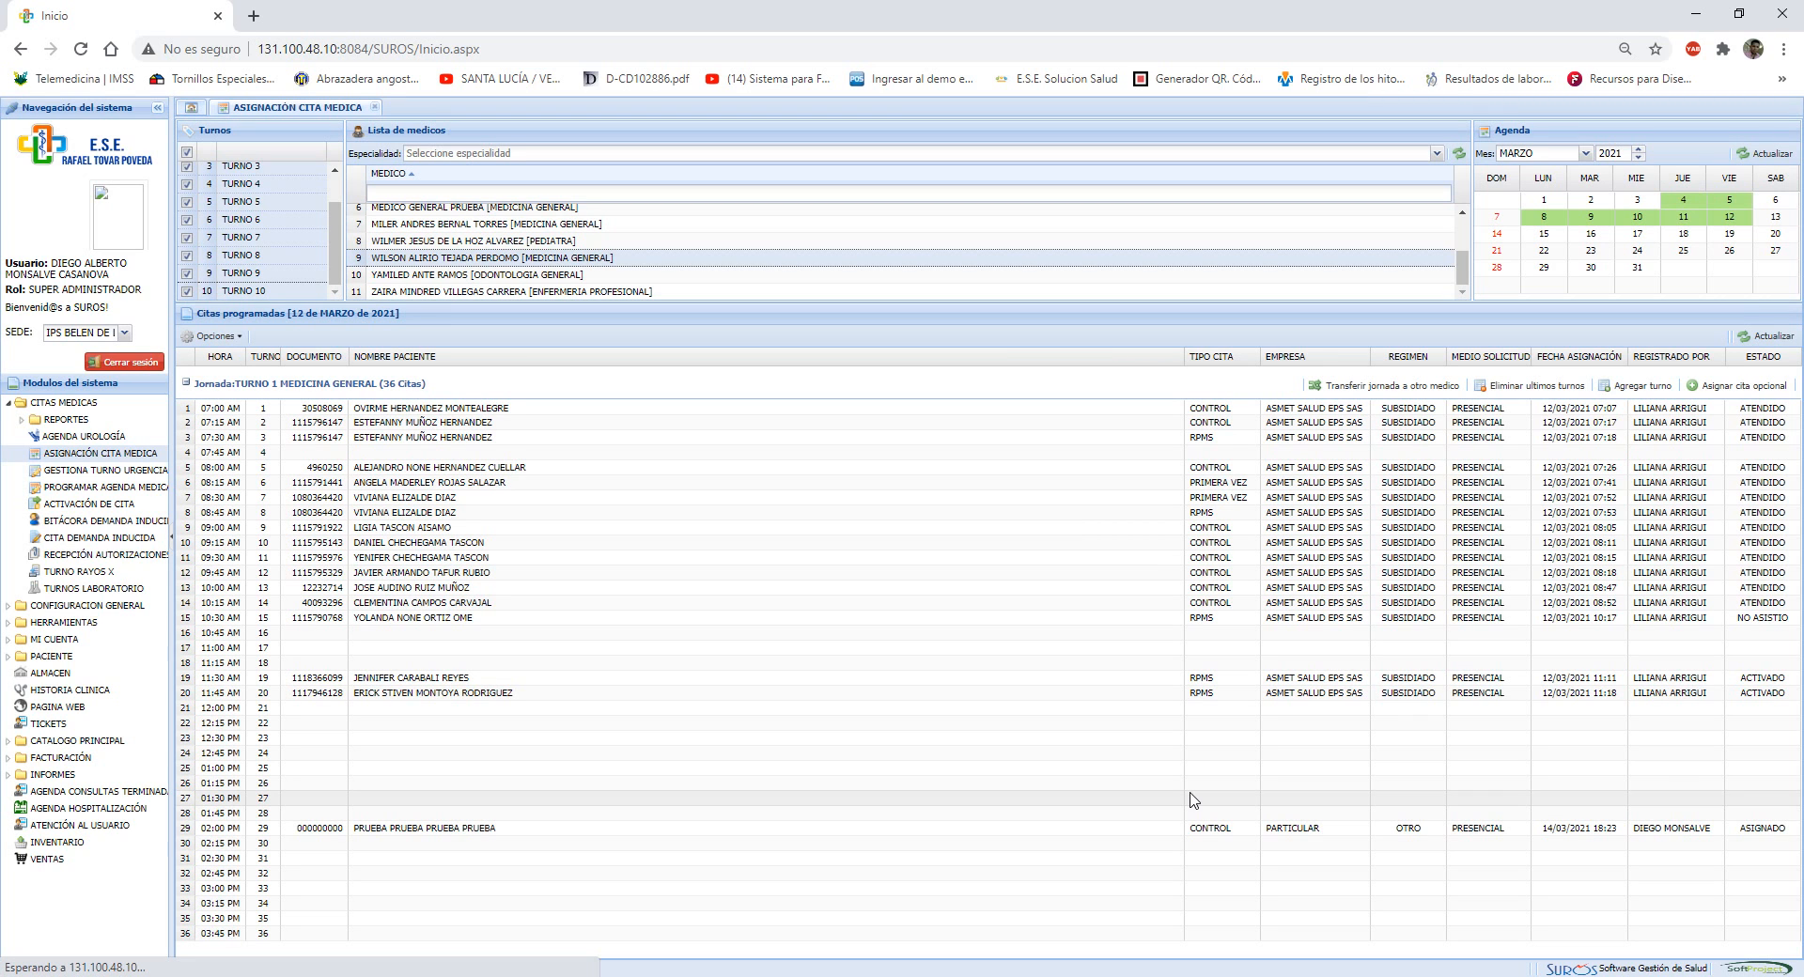
Review the options available for the test patient's assigned 02:00 PM appointment
{"action": "left_click", "coordinate": [404, 830]}
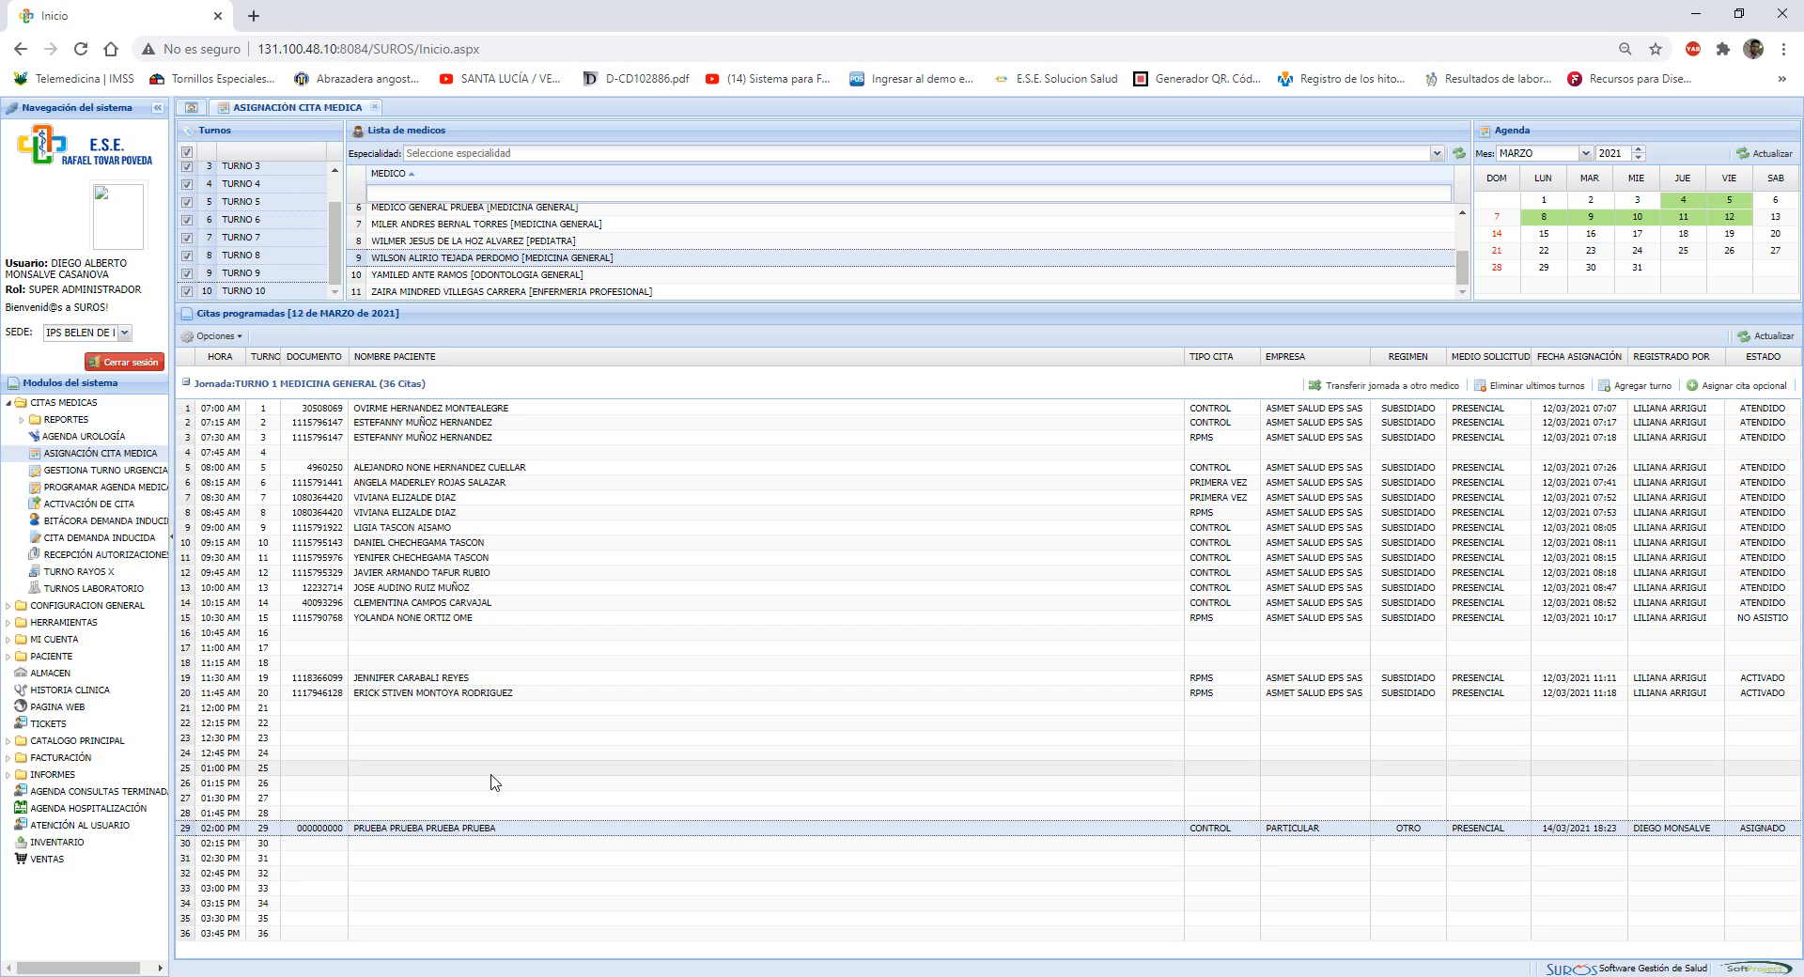
{"action": "double_click", "coordinate": [519, 832]}
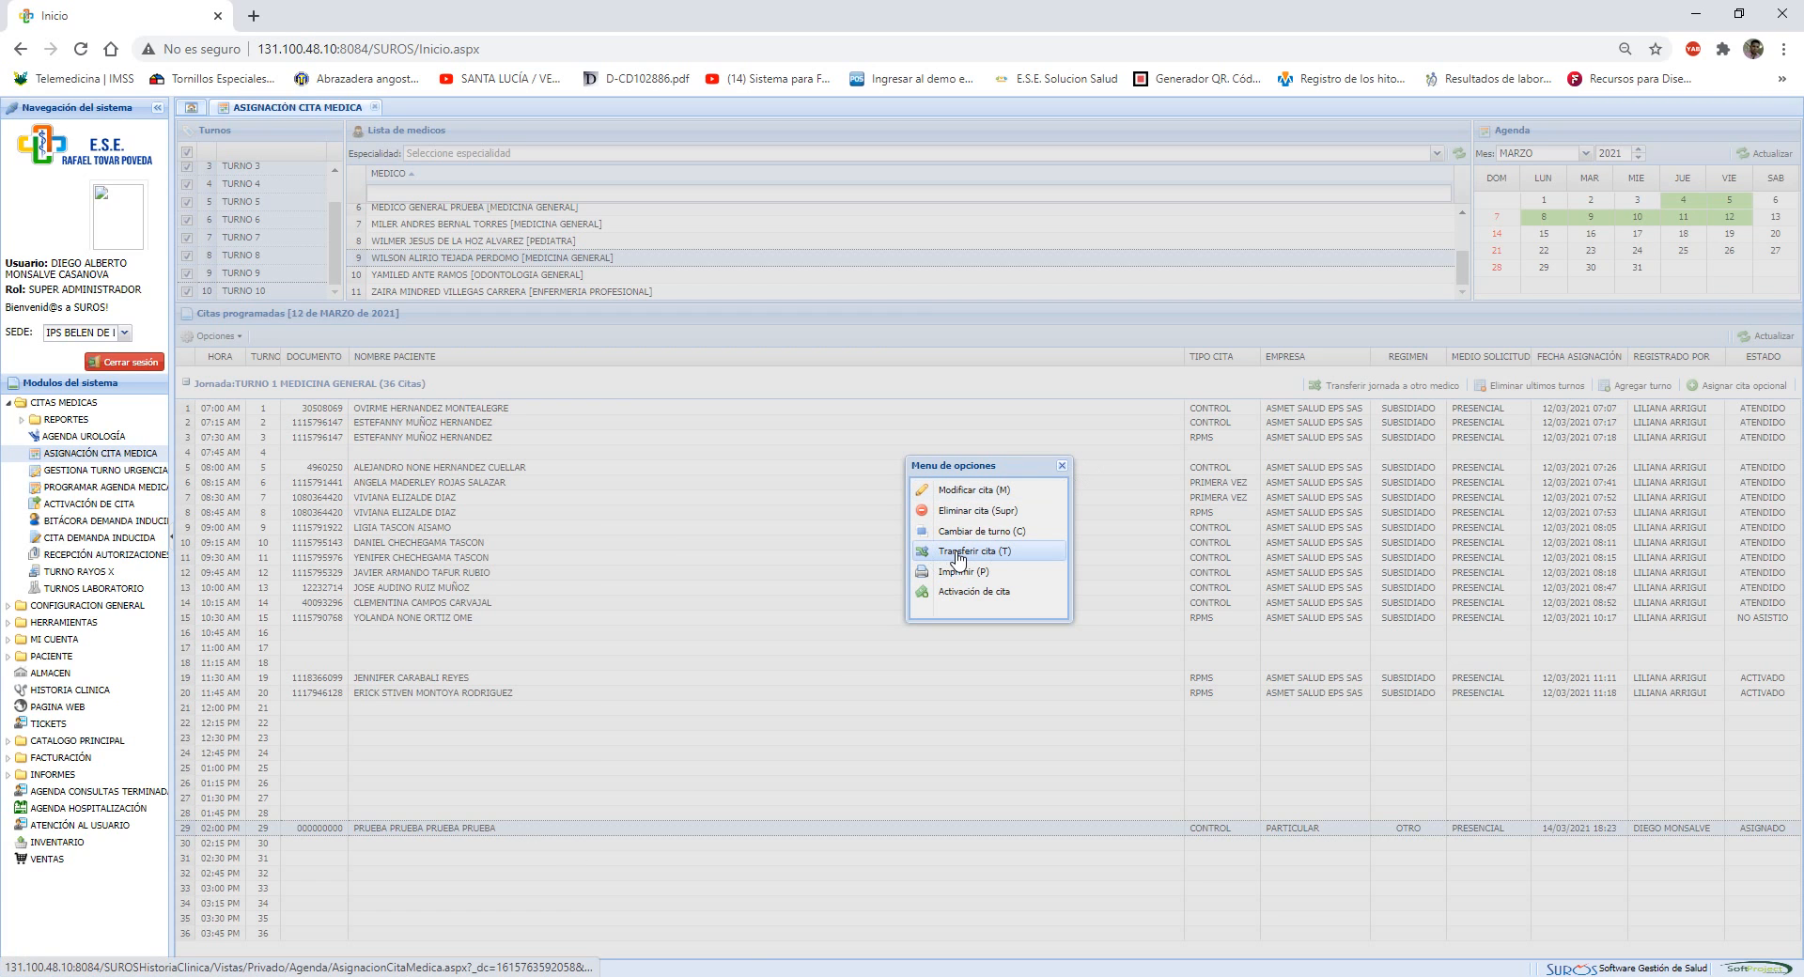
{"action": "left_click", "coordinate": [1061, 465]}
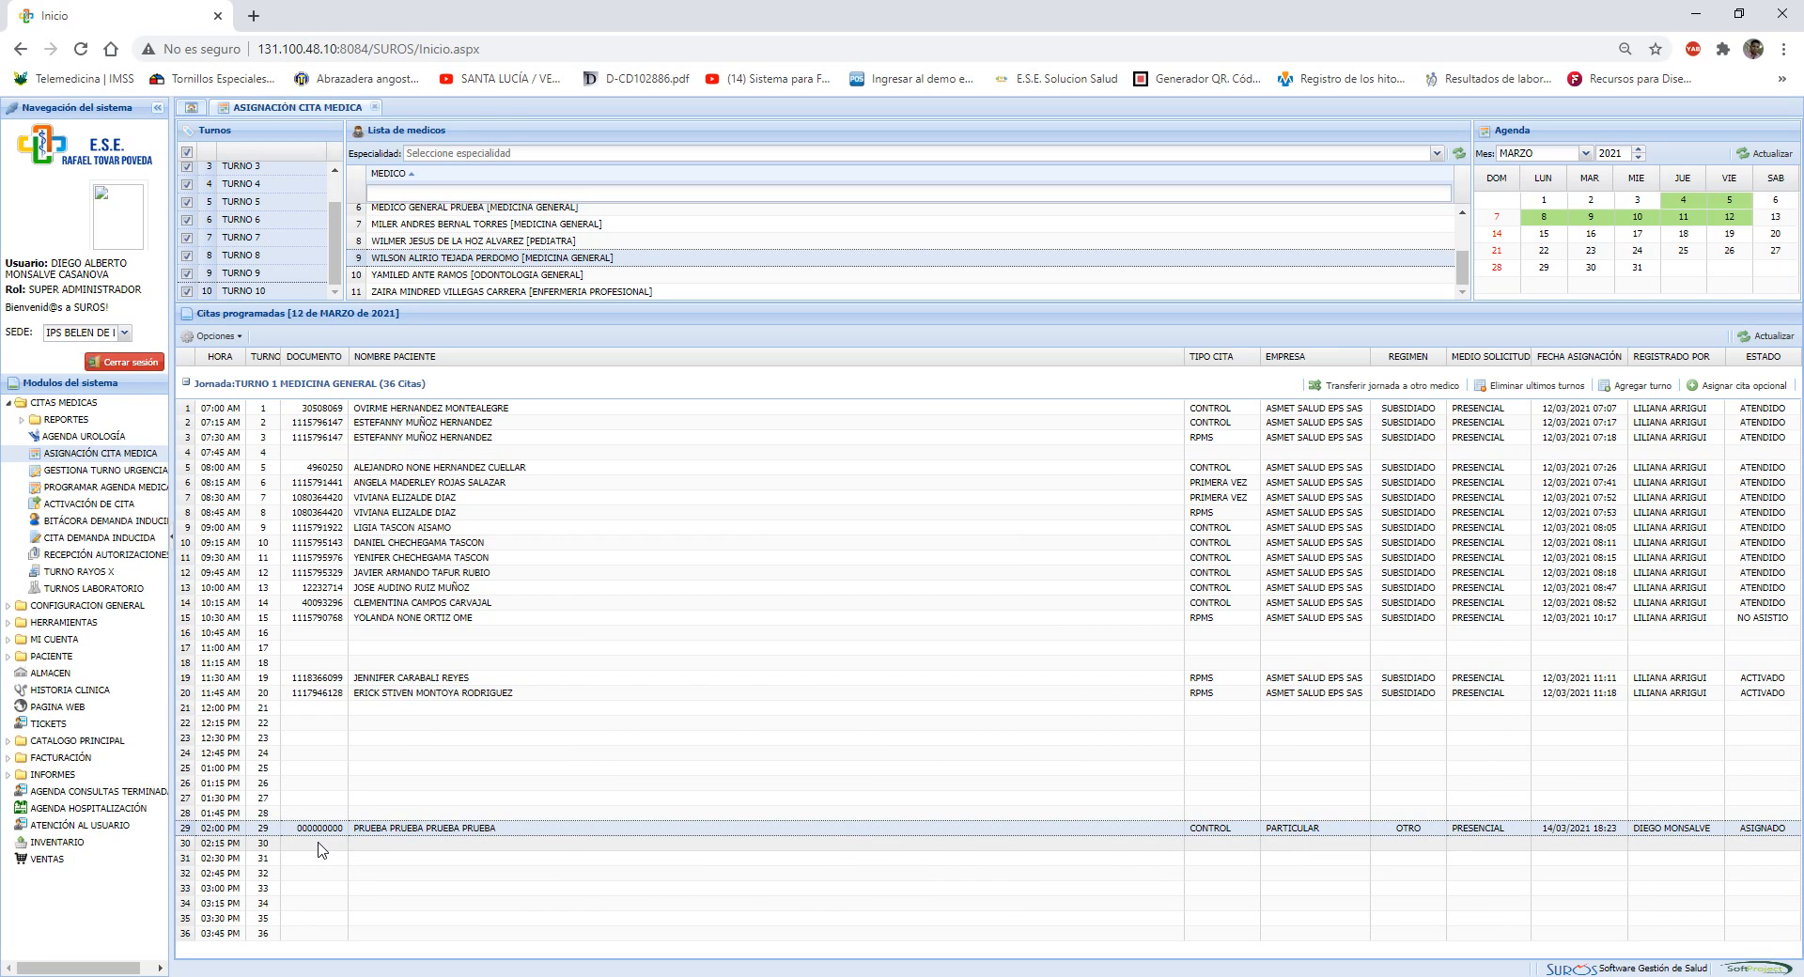
Transfer the test patient's appointment from the 02:00 PM slot to the free 03:00 PM slot
{"action": "double_click", "coordinate": [437, 832]}
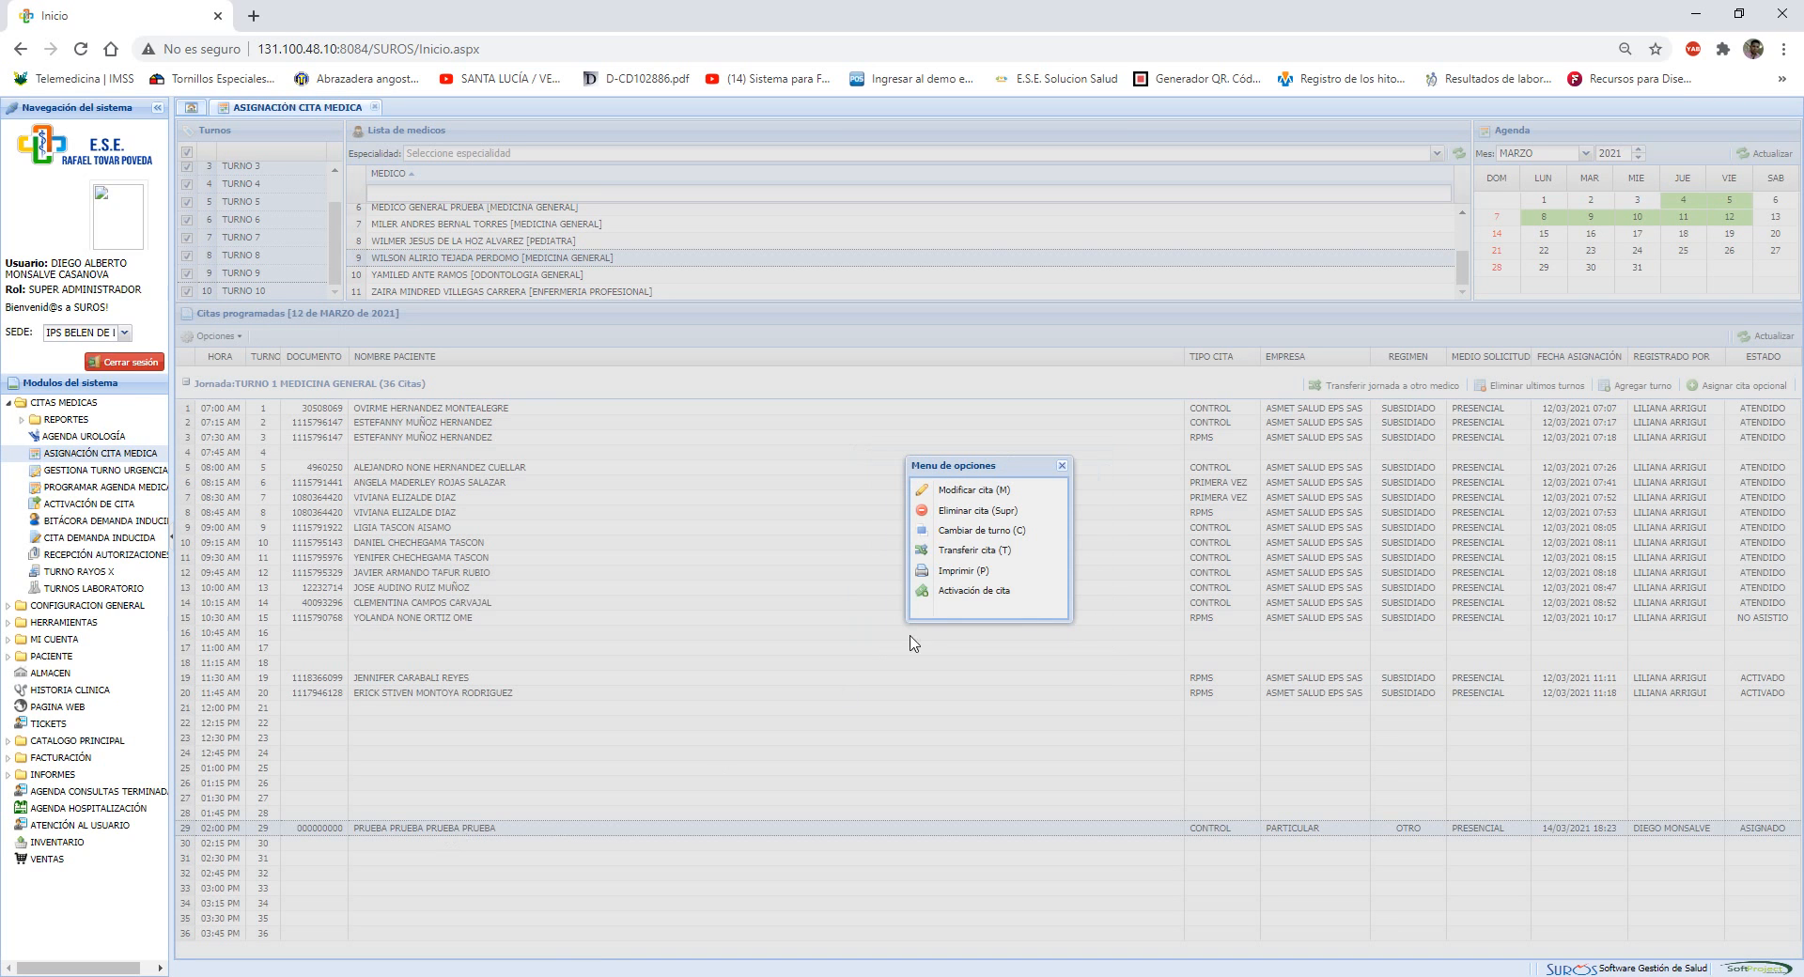
{"action": "left_click", "coordinate": [977, 551]}
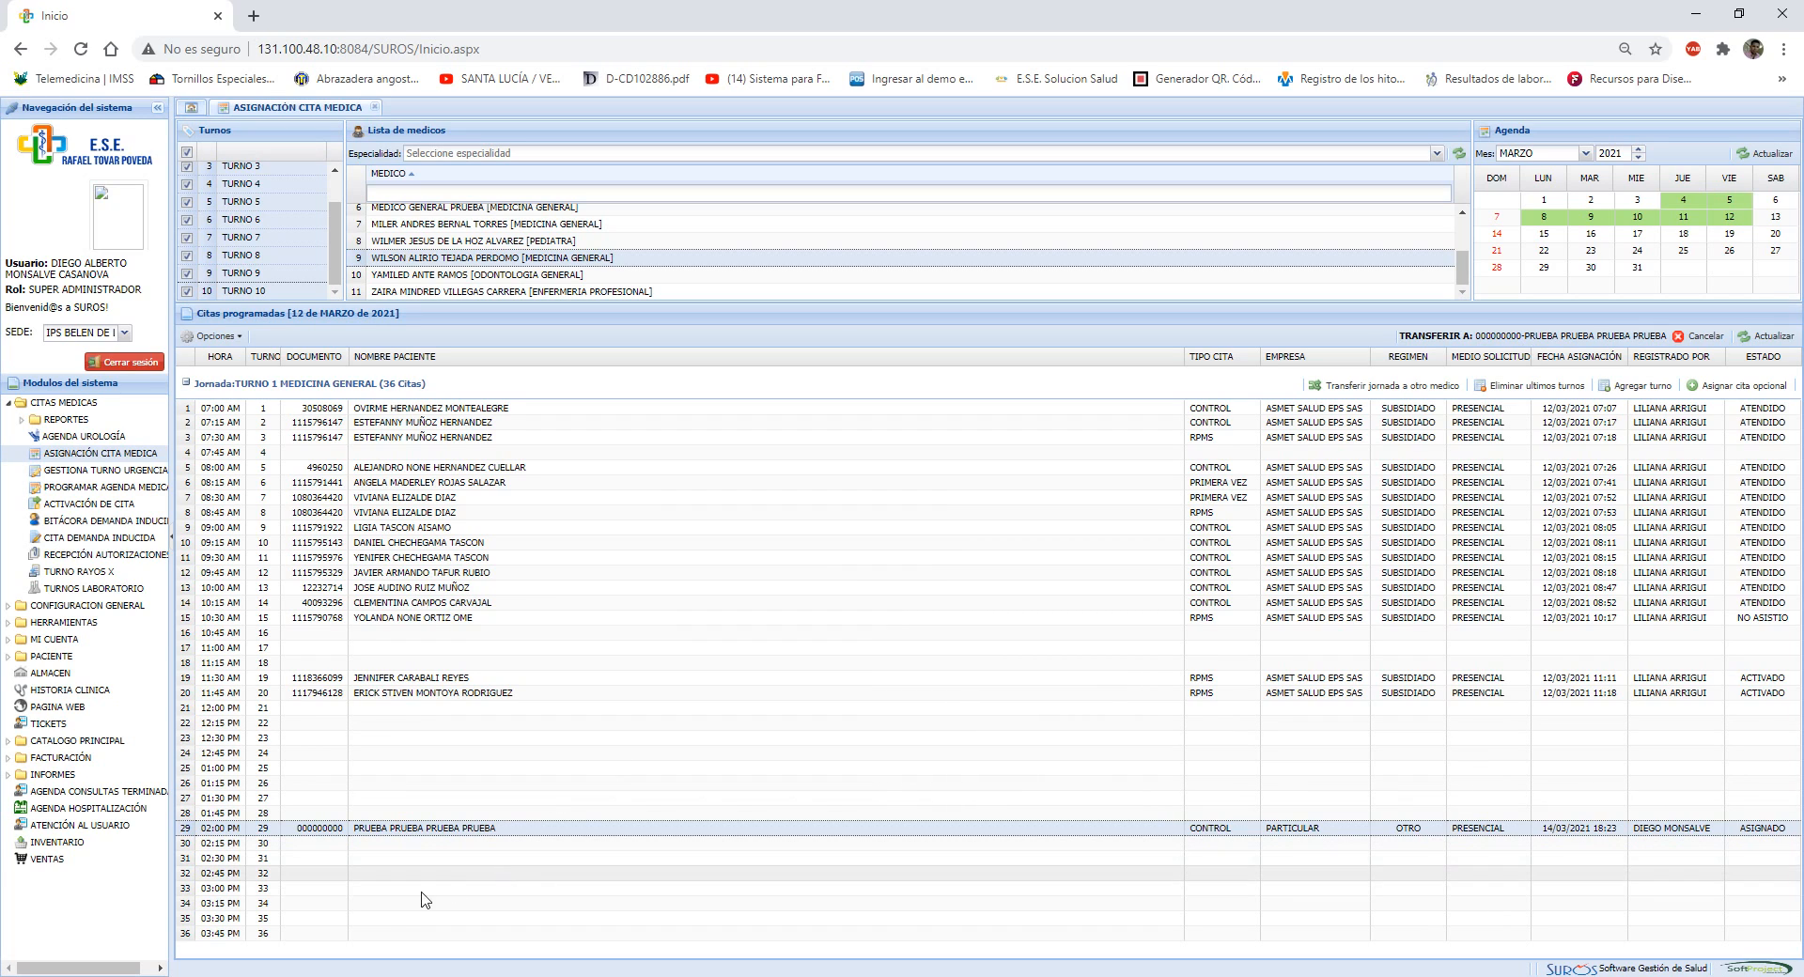
{"action": "left_click", "coordinate": [367, 891]}
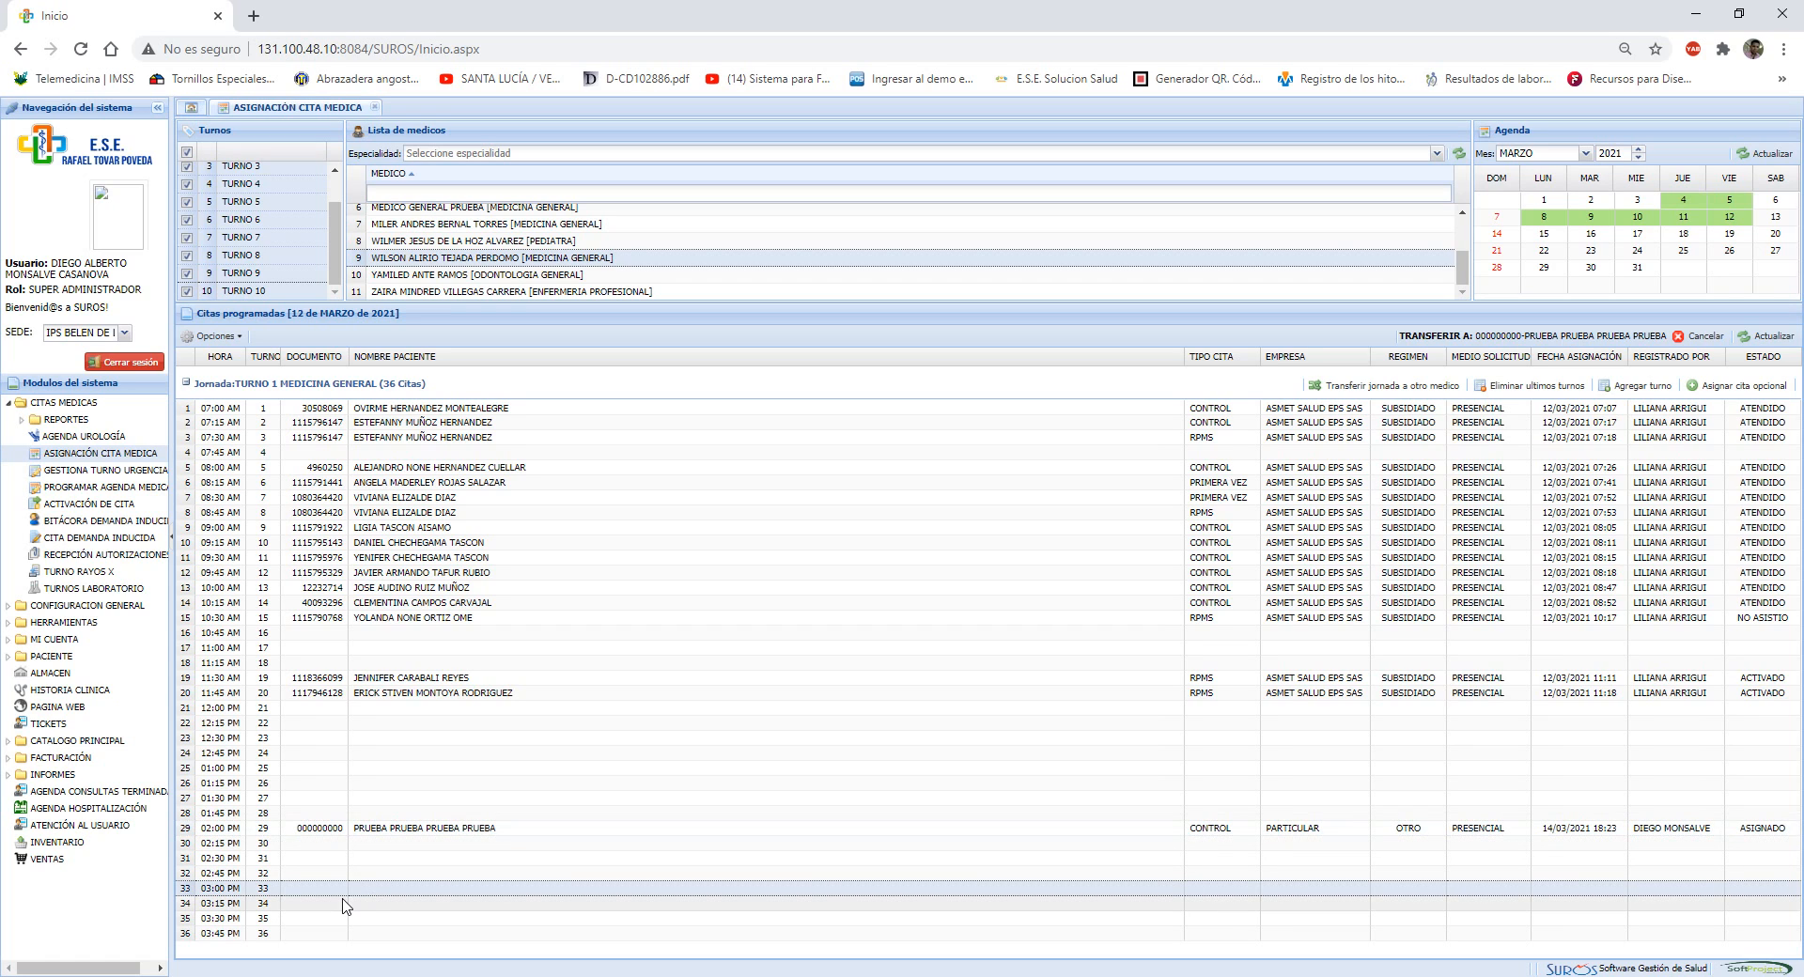
{"action": "double_click", "coordinate": [398, 893]}
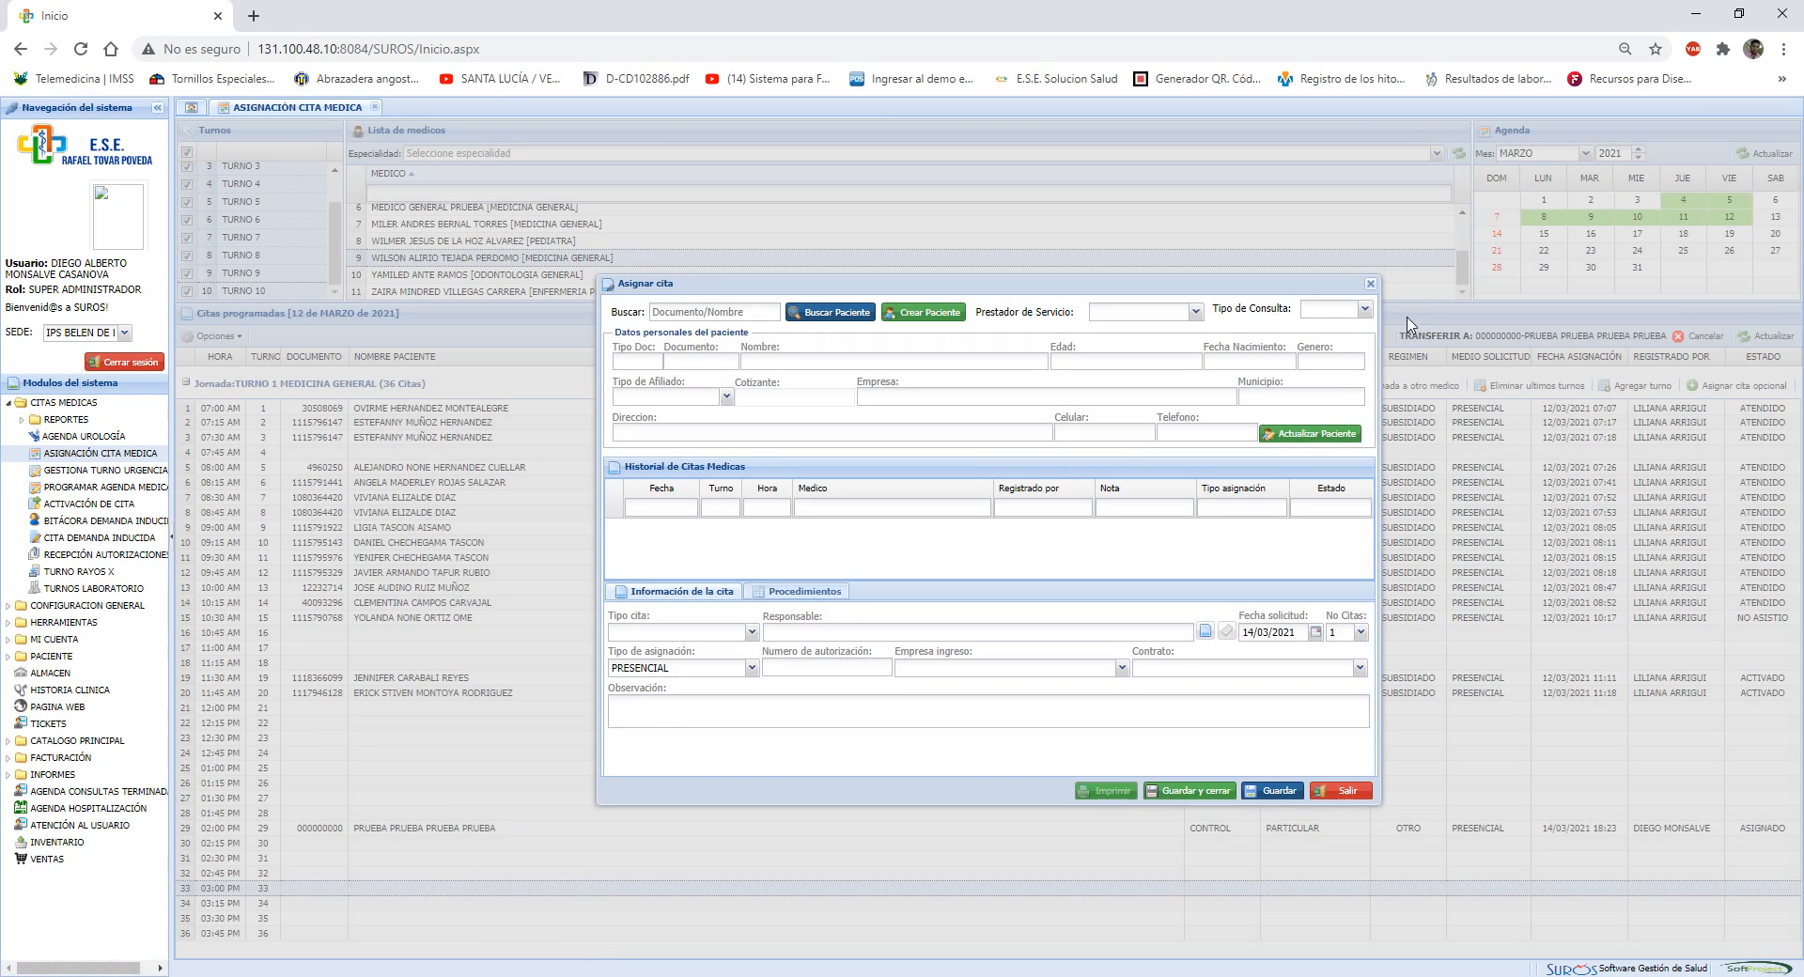
{"action": "left_click", "coordinate": [1370, 282]}
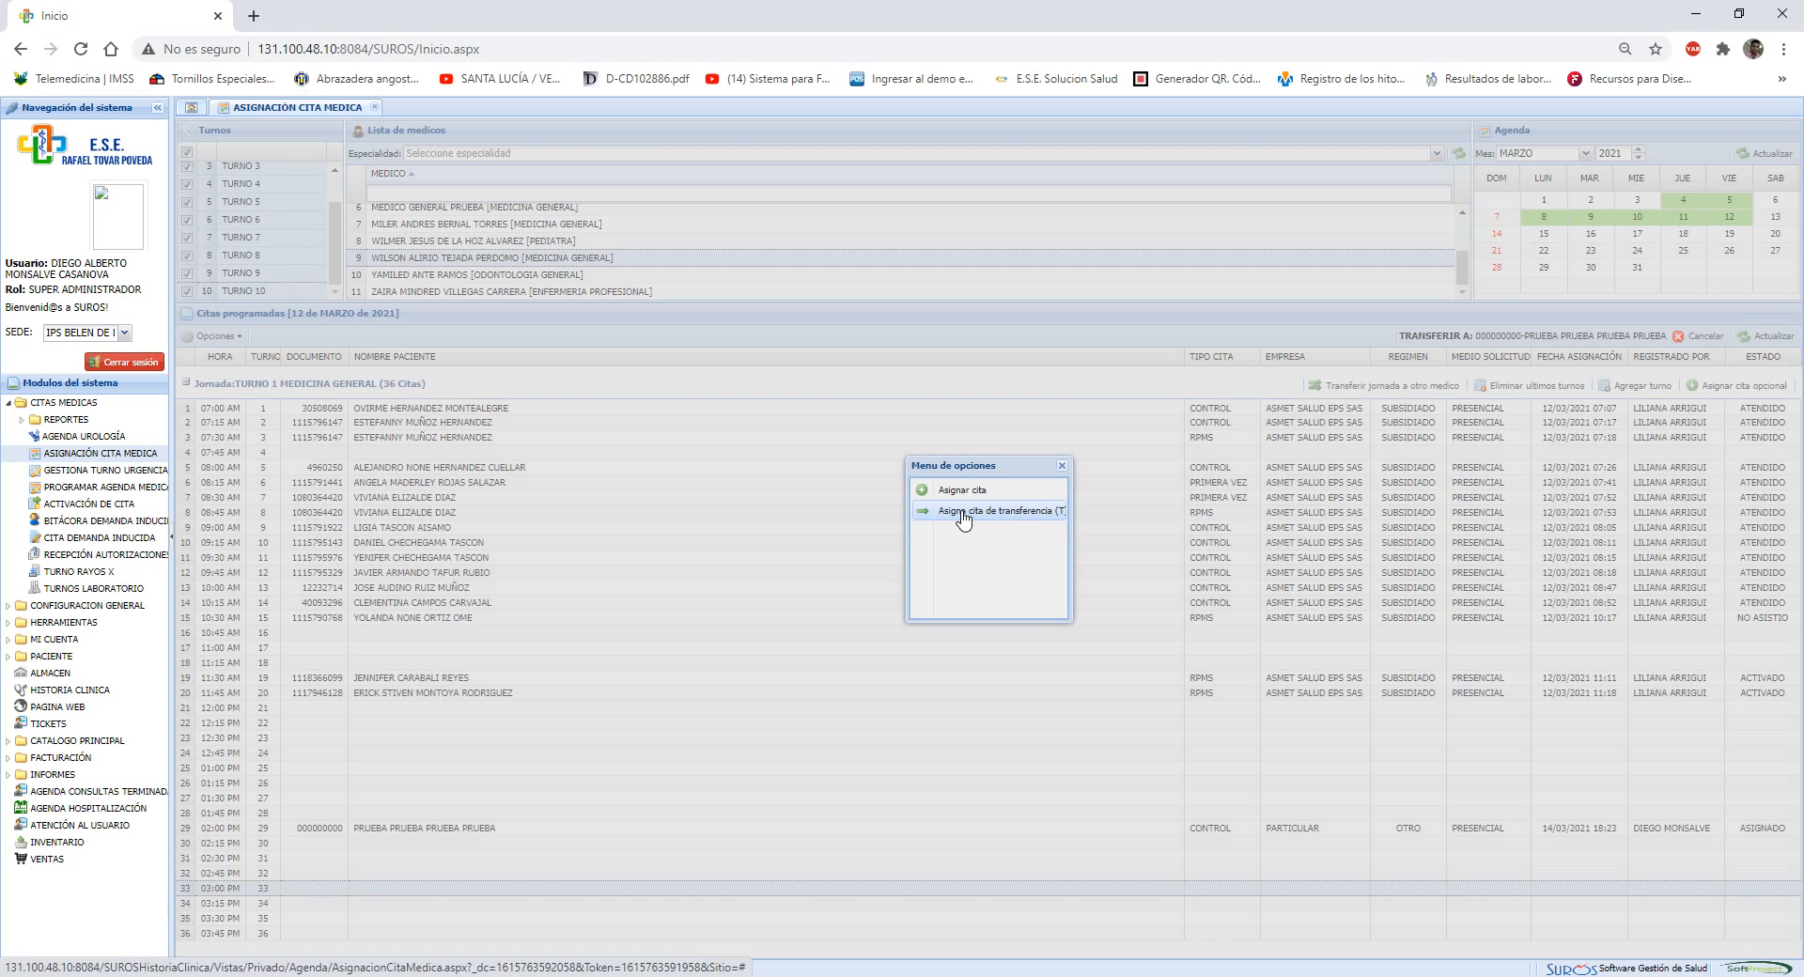
{"action": "left_click", "coordinate": [963, 515]}
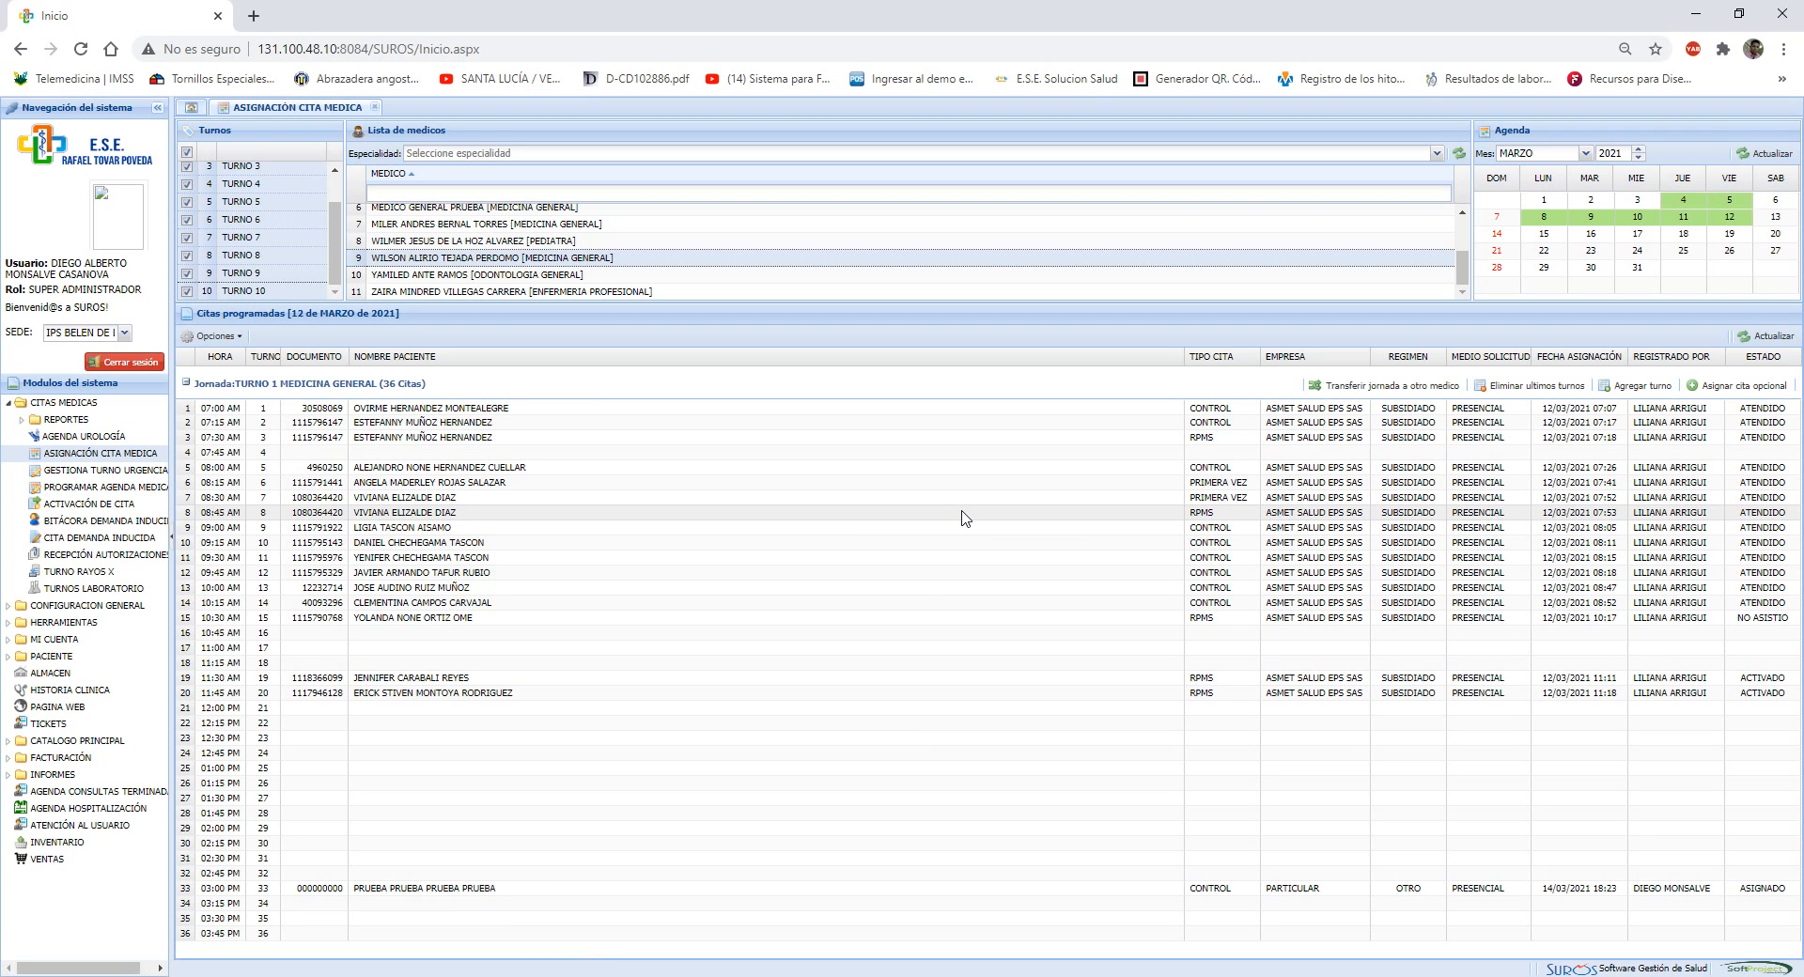
Open appointment activation from the transferred 03:00 PM appointment and activate its CONTROL consultation
{"action": "left_click", "coordinate": [393, 889]}
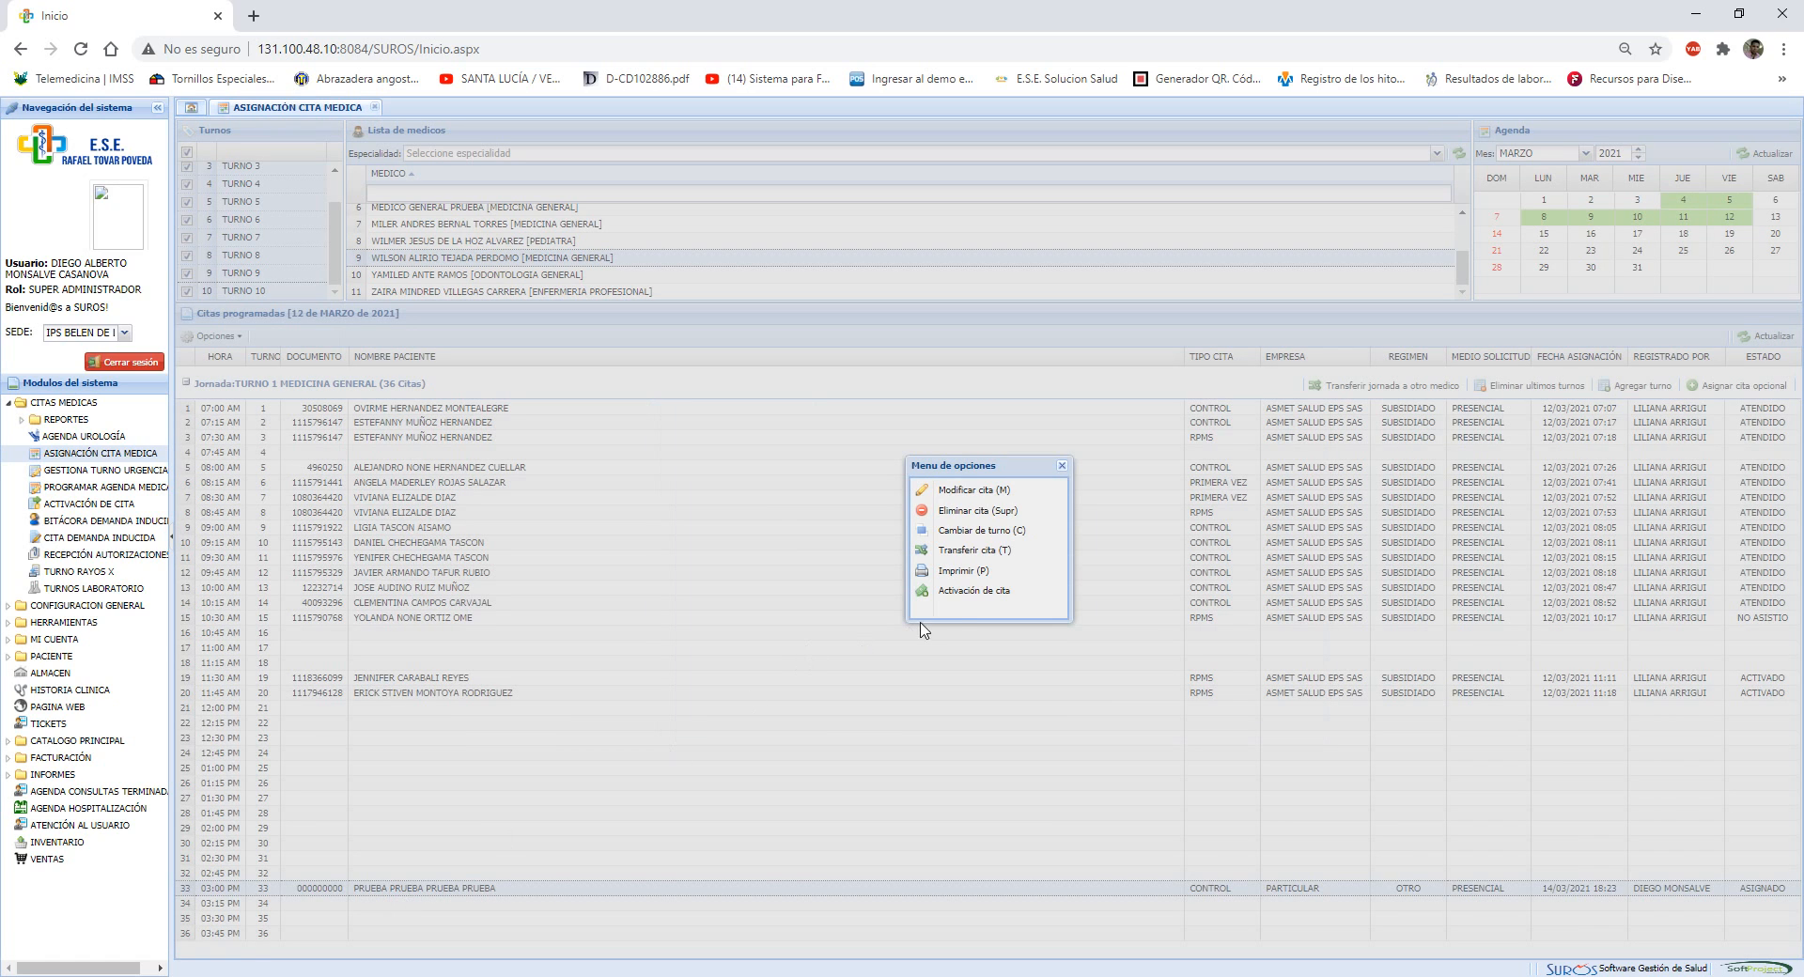
{"action": "left_click", "coordinate": [976, 592]}
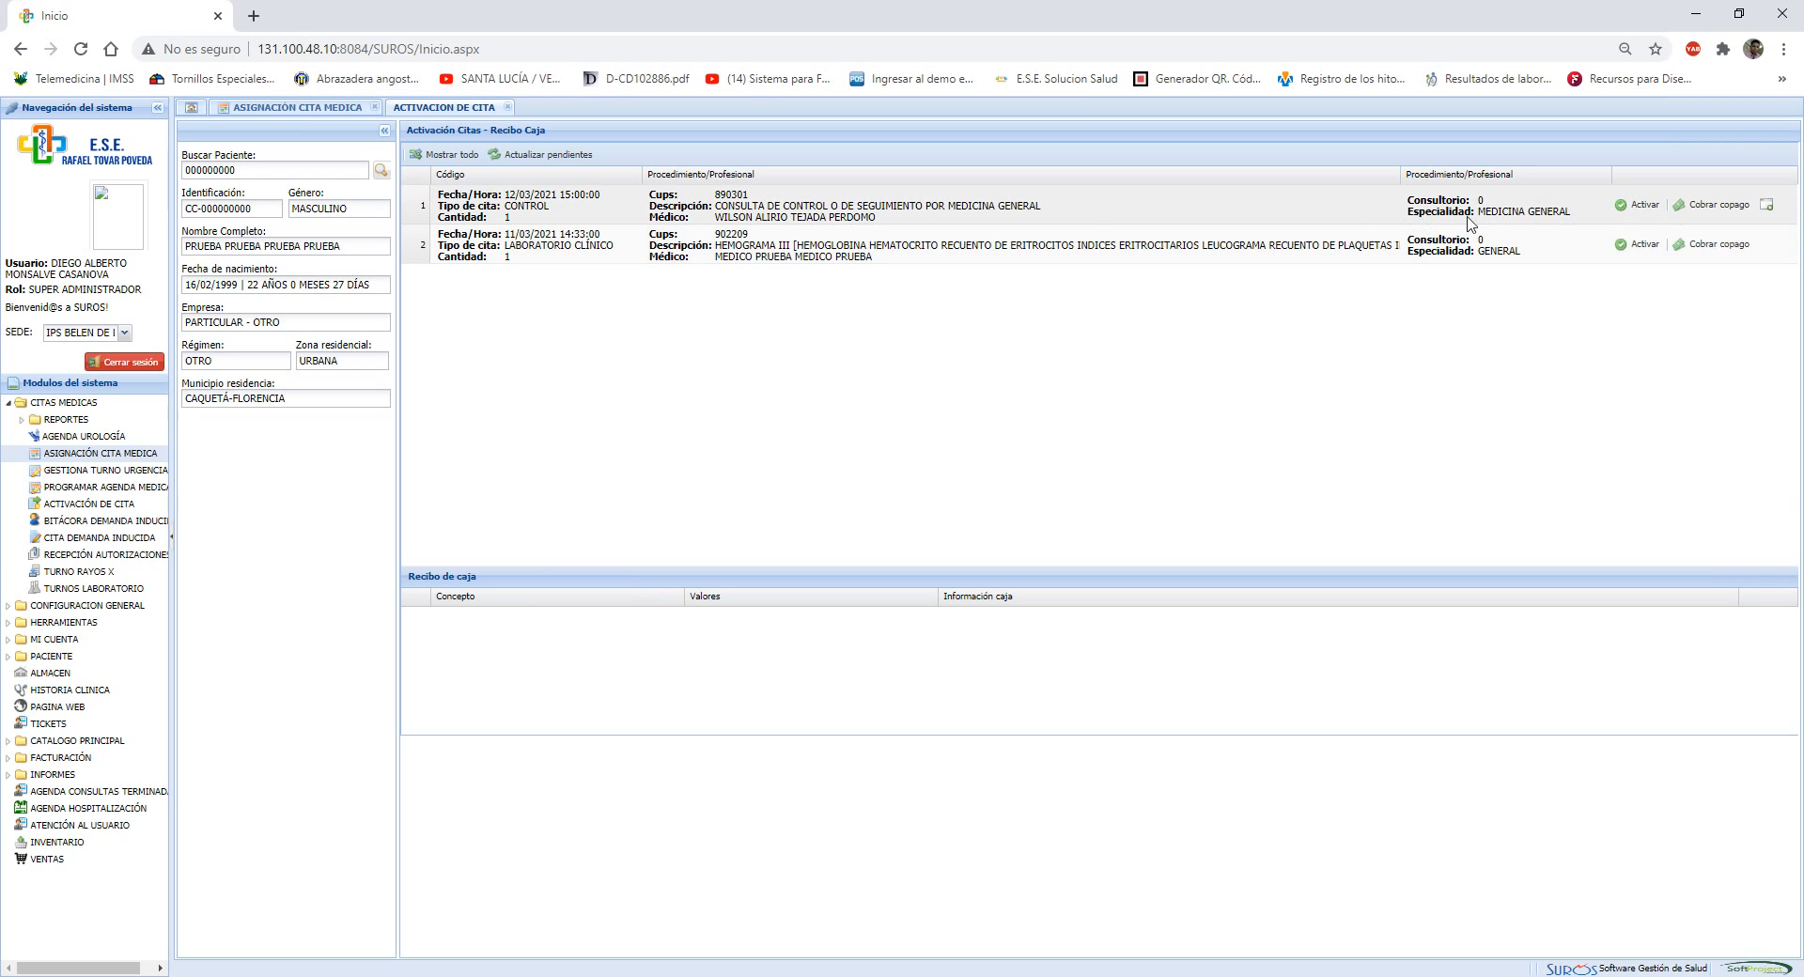
{"action": "left_click", "coordinate": [1643, 208]}
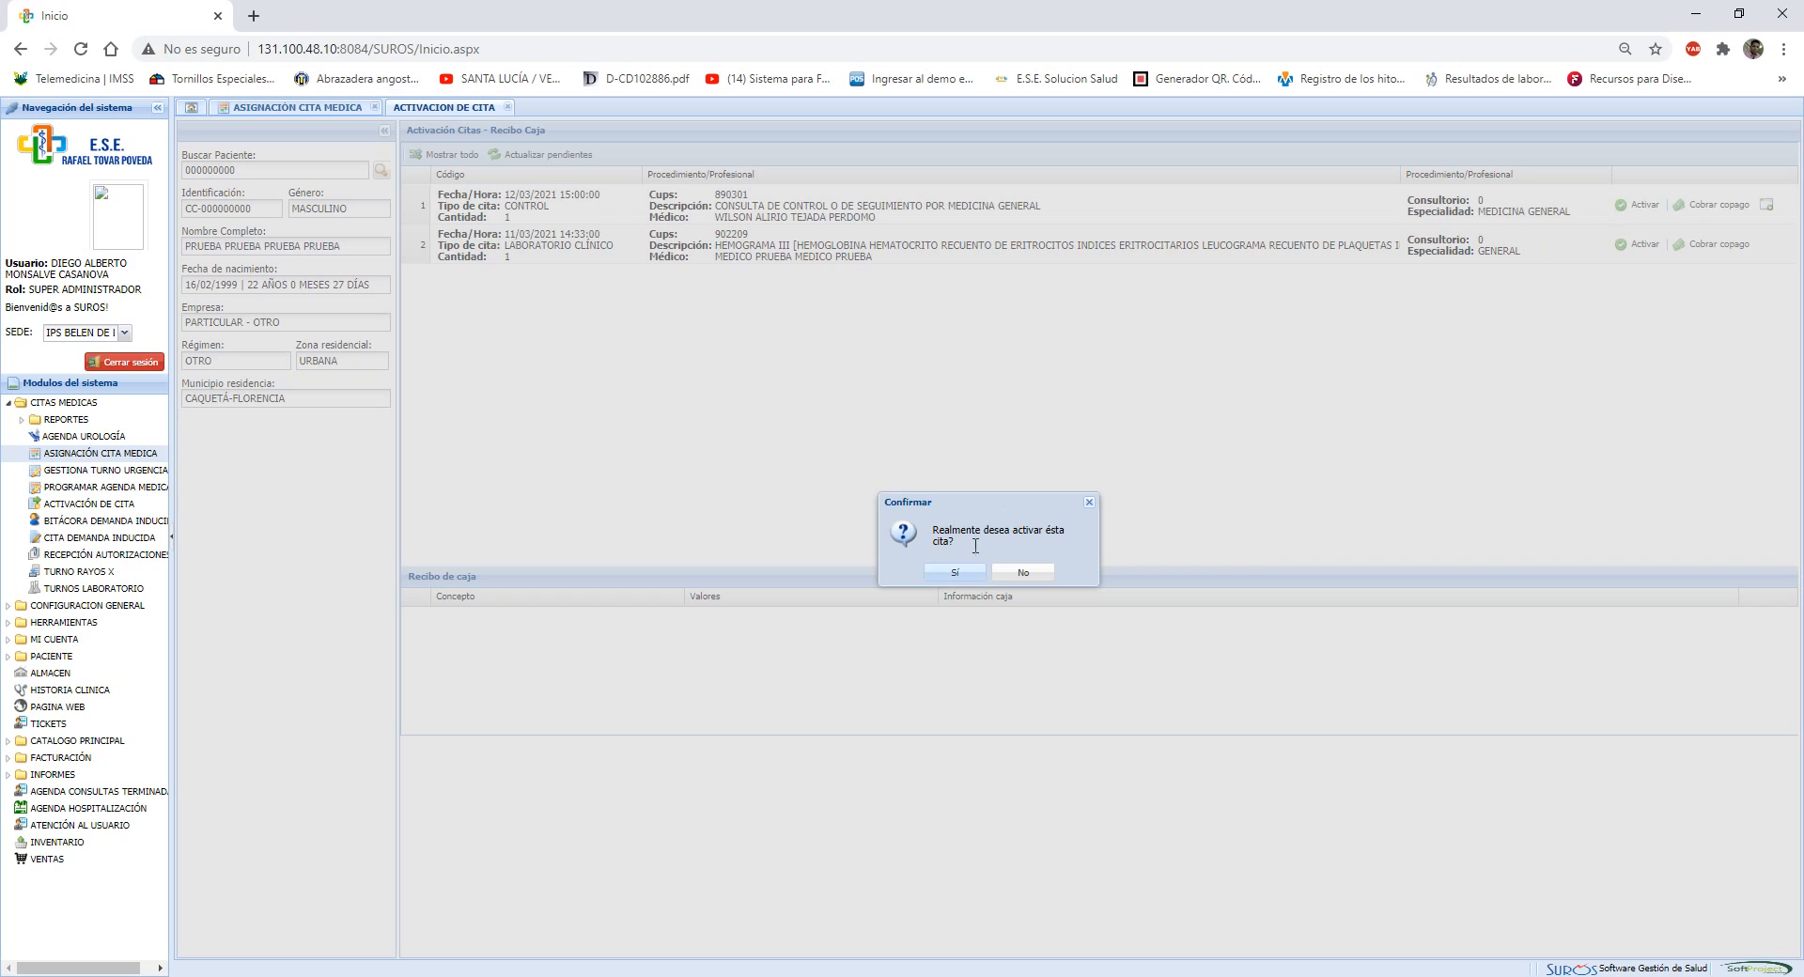
{"action": "left_click", "coordinate": [960, 575]}
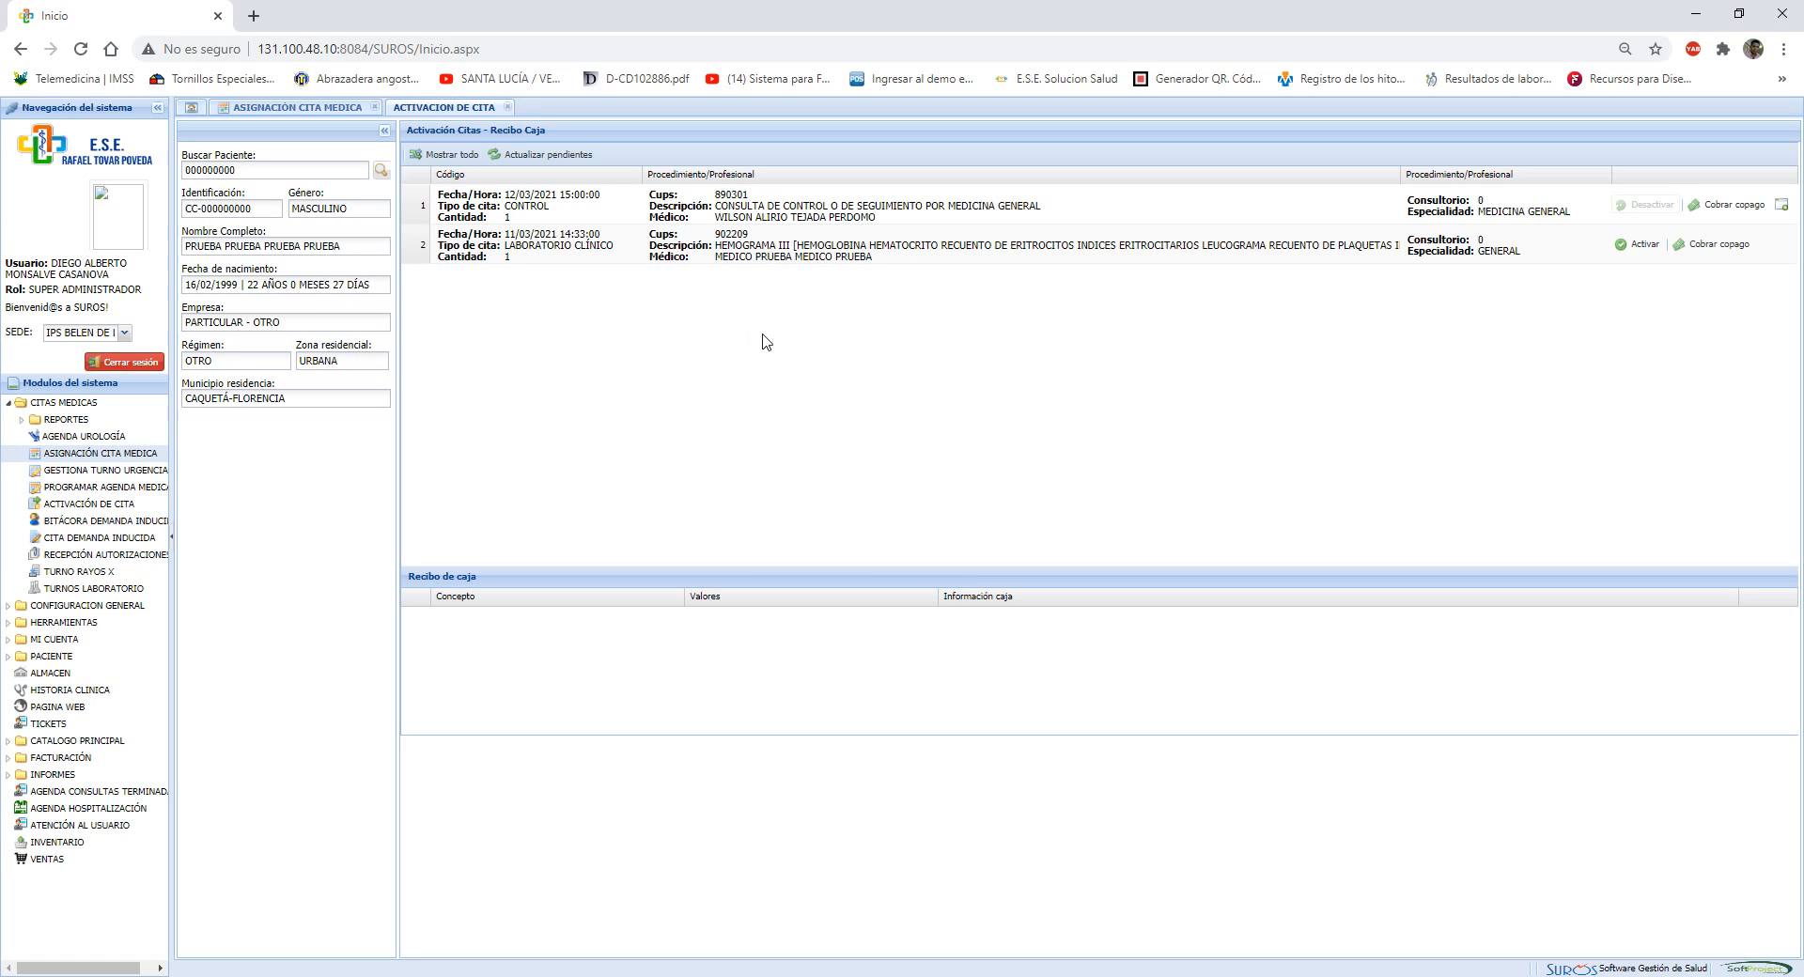
Start a copayment receipt for the CONTROL consultation with concept COPAGO, unit value 3400 and payment method EFECTIVO
{"action": "left_click", "coordinate": [1743, 207]}
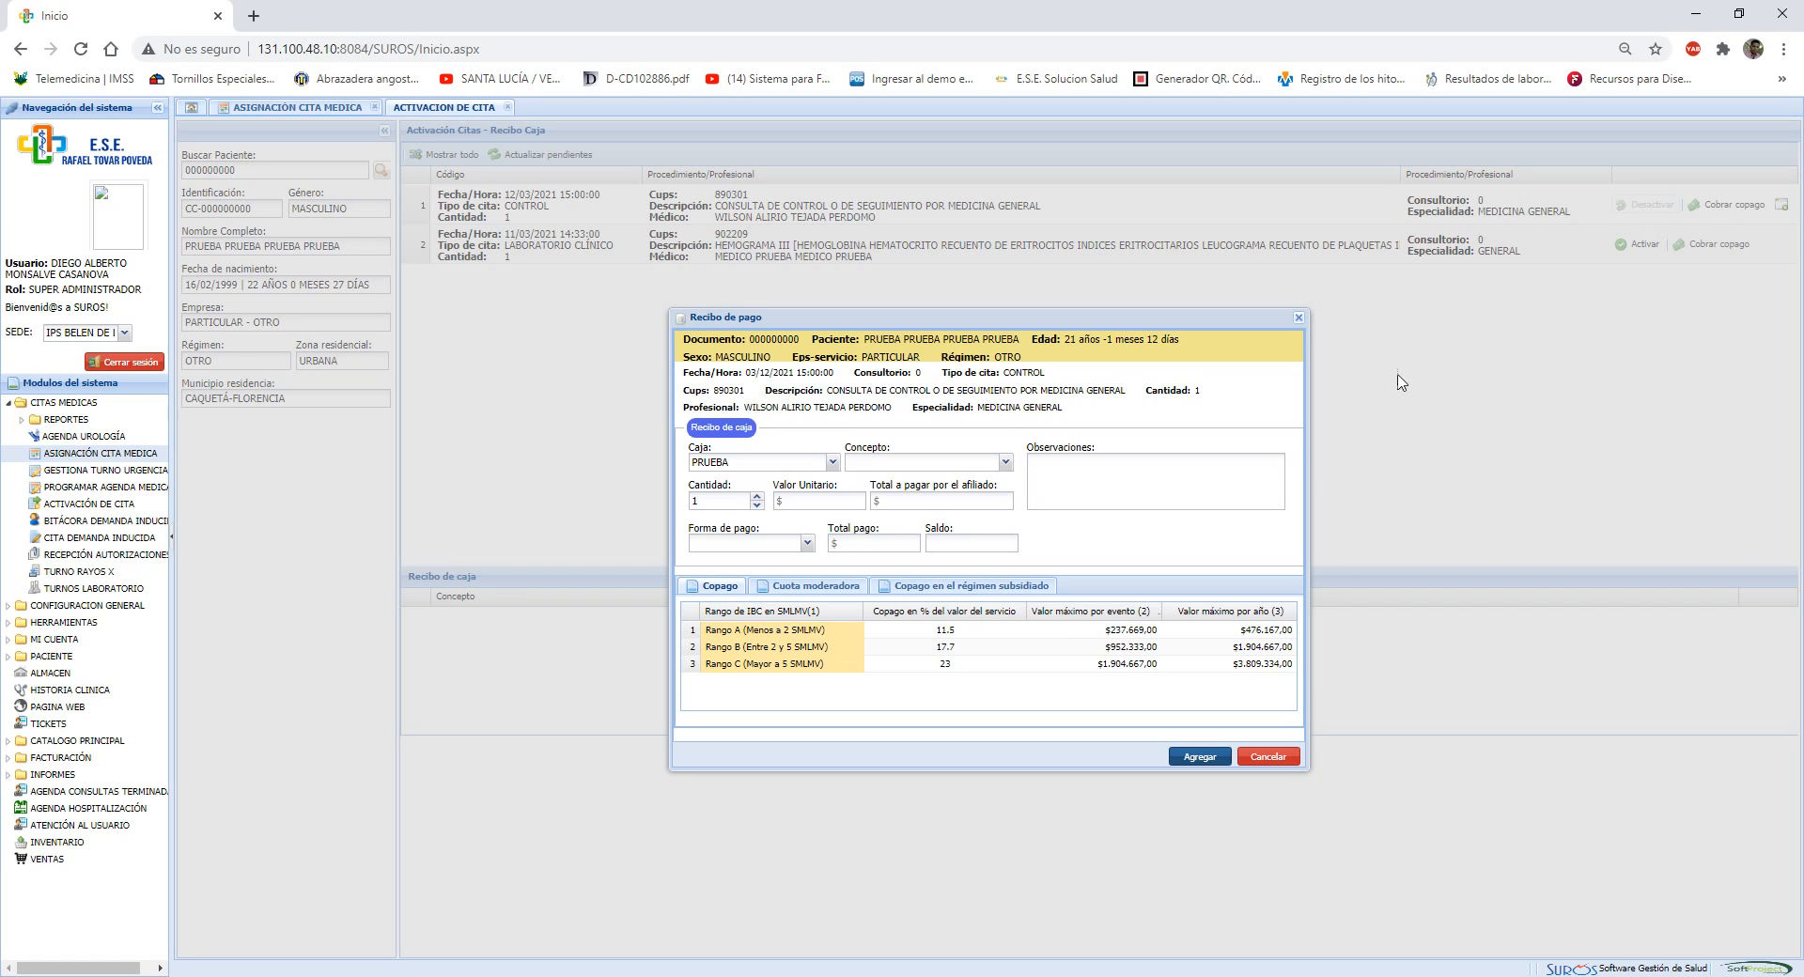
{"action": "left_click", "coordinate": [1005, 462]}
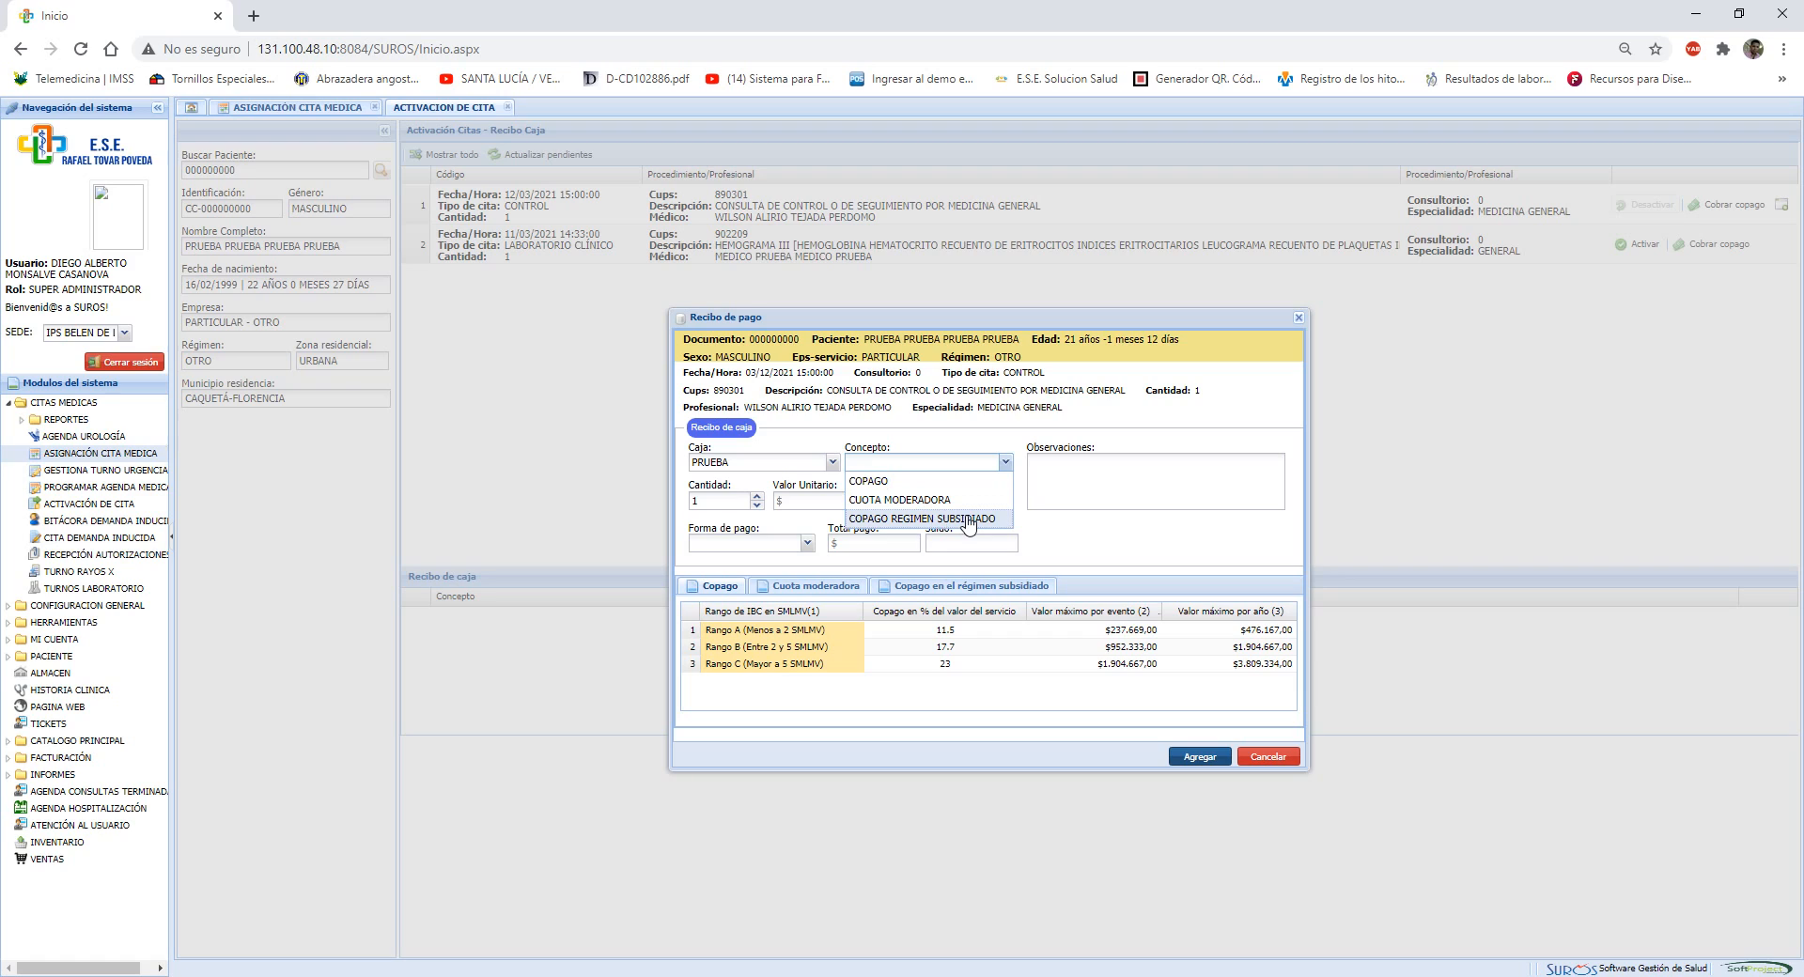
{"action": "left_click", "coordinate": [929, 483]}
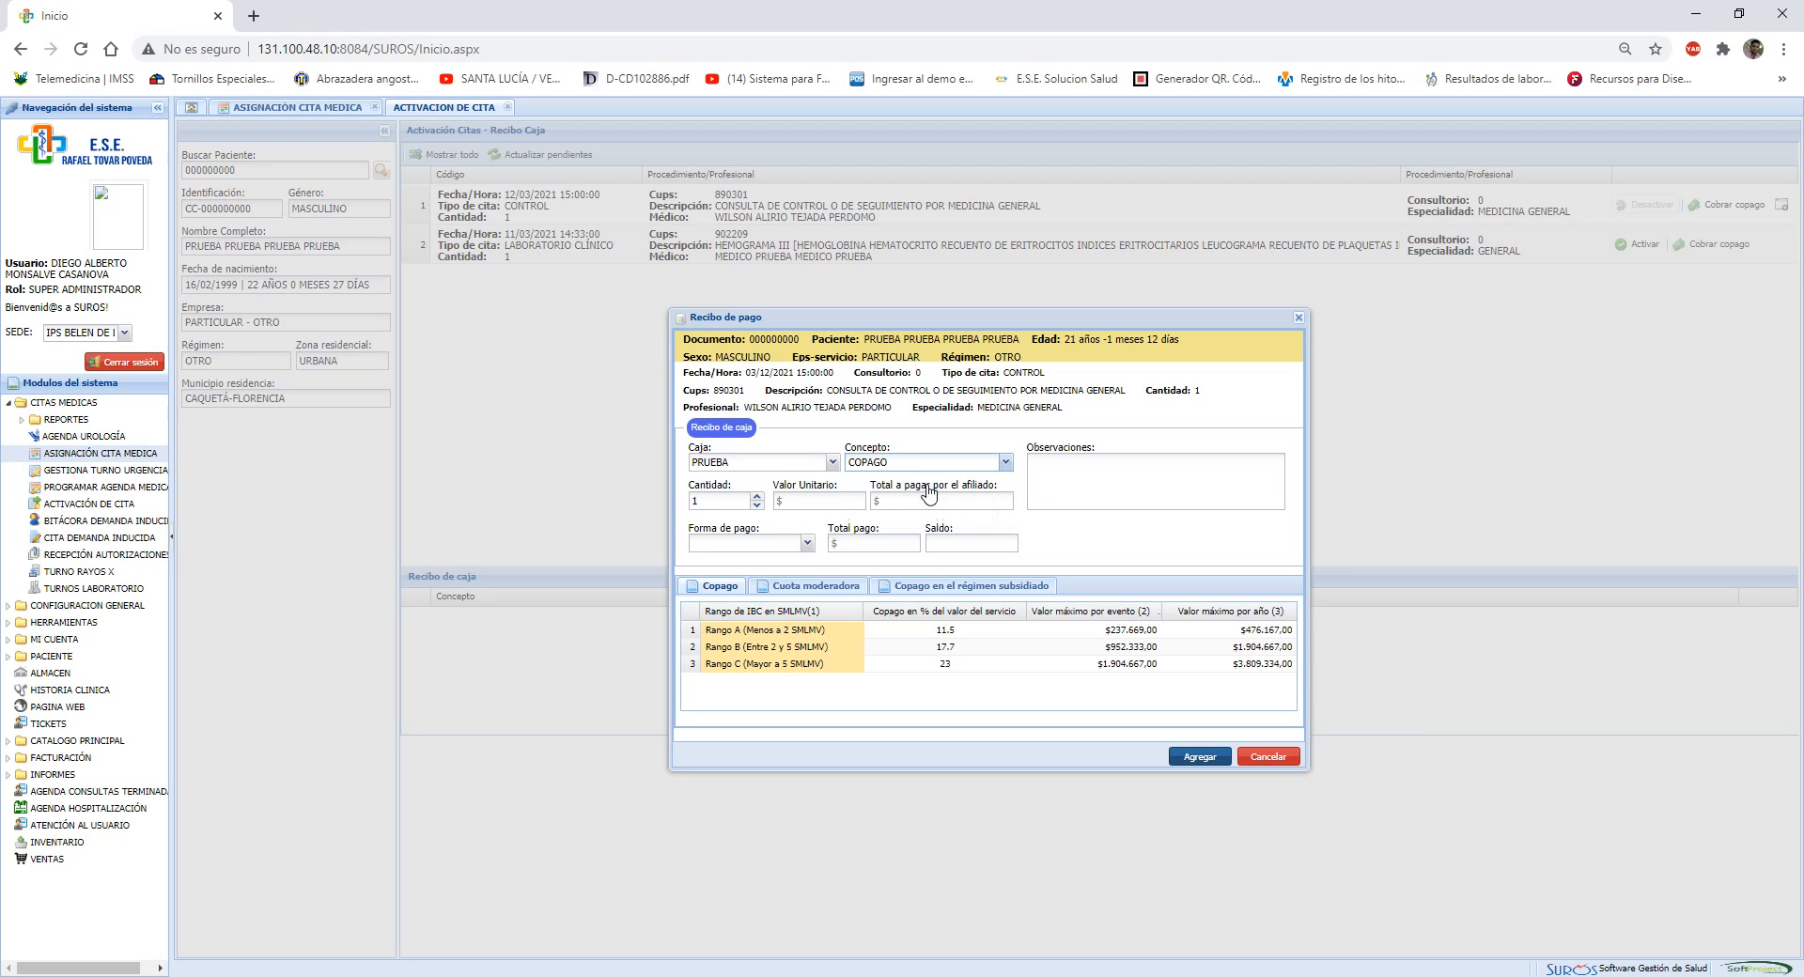
{"action": "left_click", "coordinate": [721, 505]}
{"action": "left_click", "coordinate": [817, 503]}
{"action": "type", "text": "3400"}
{"action": "key", "text": "Tab"}
{"action": "key", "text": "Down"}
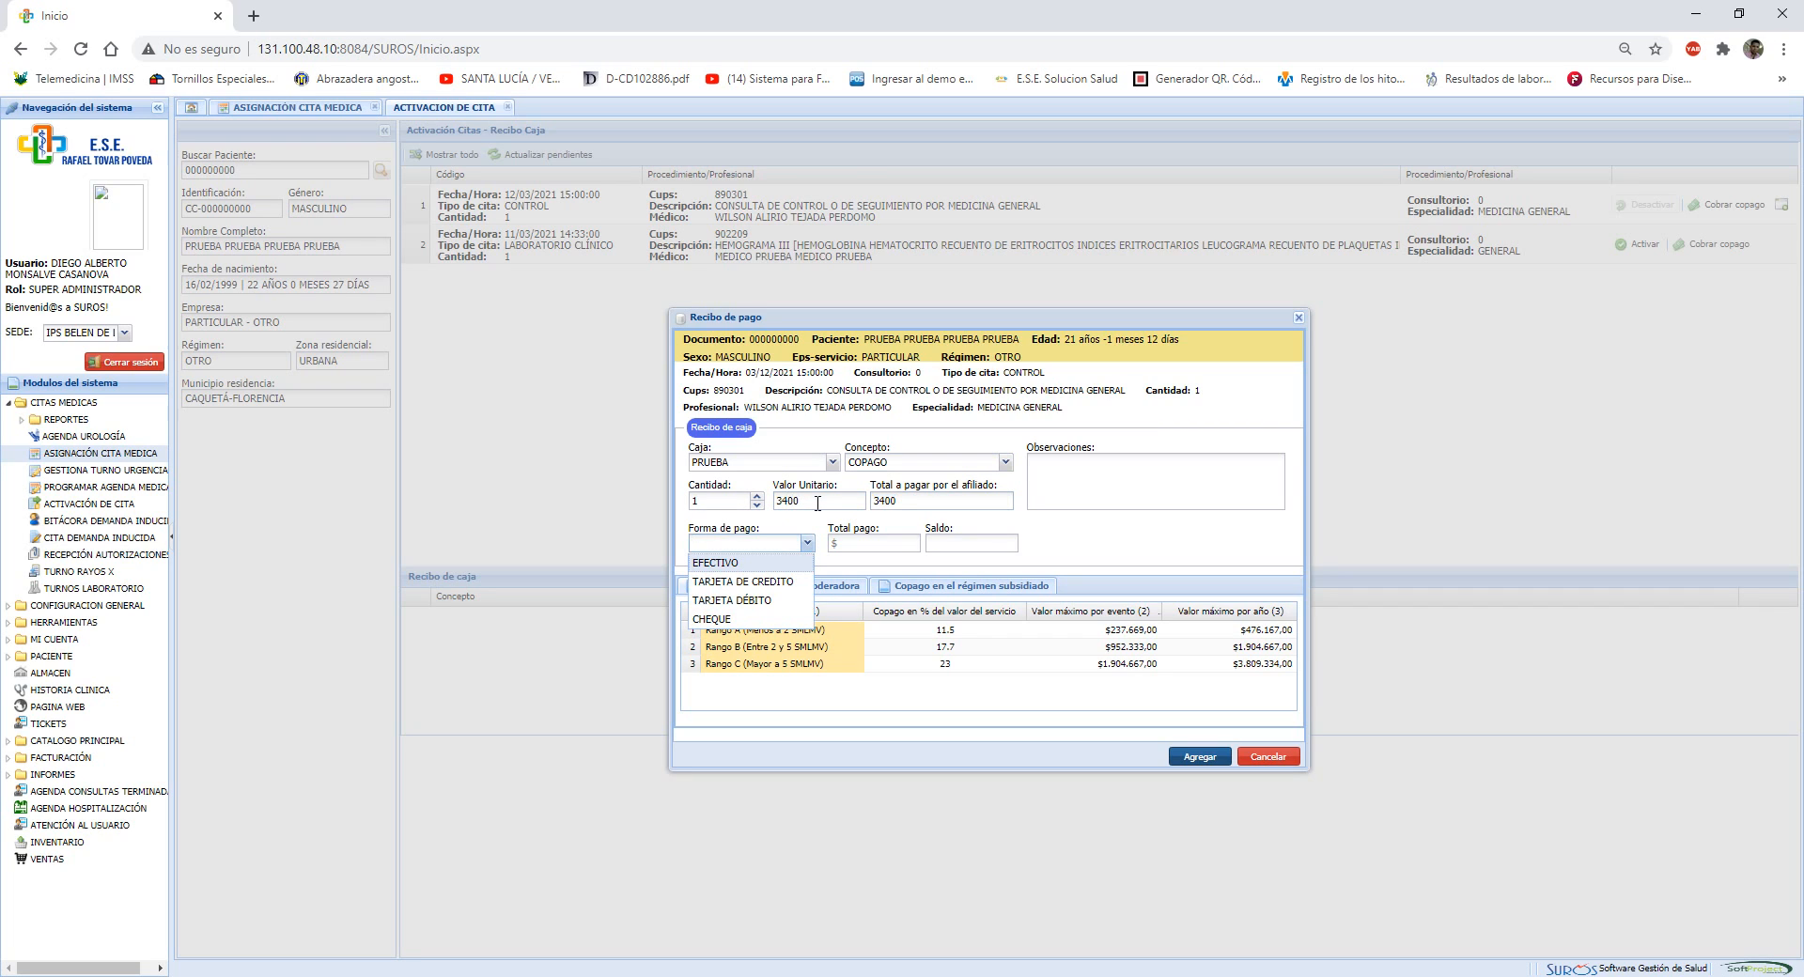
{"action": "key", "text": "Tab"}
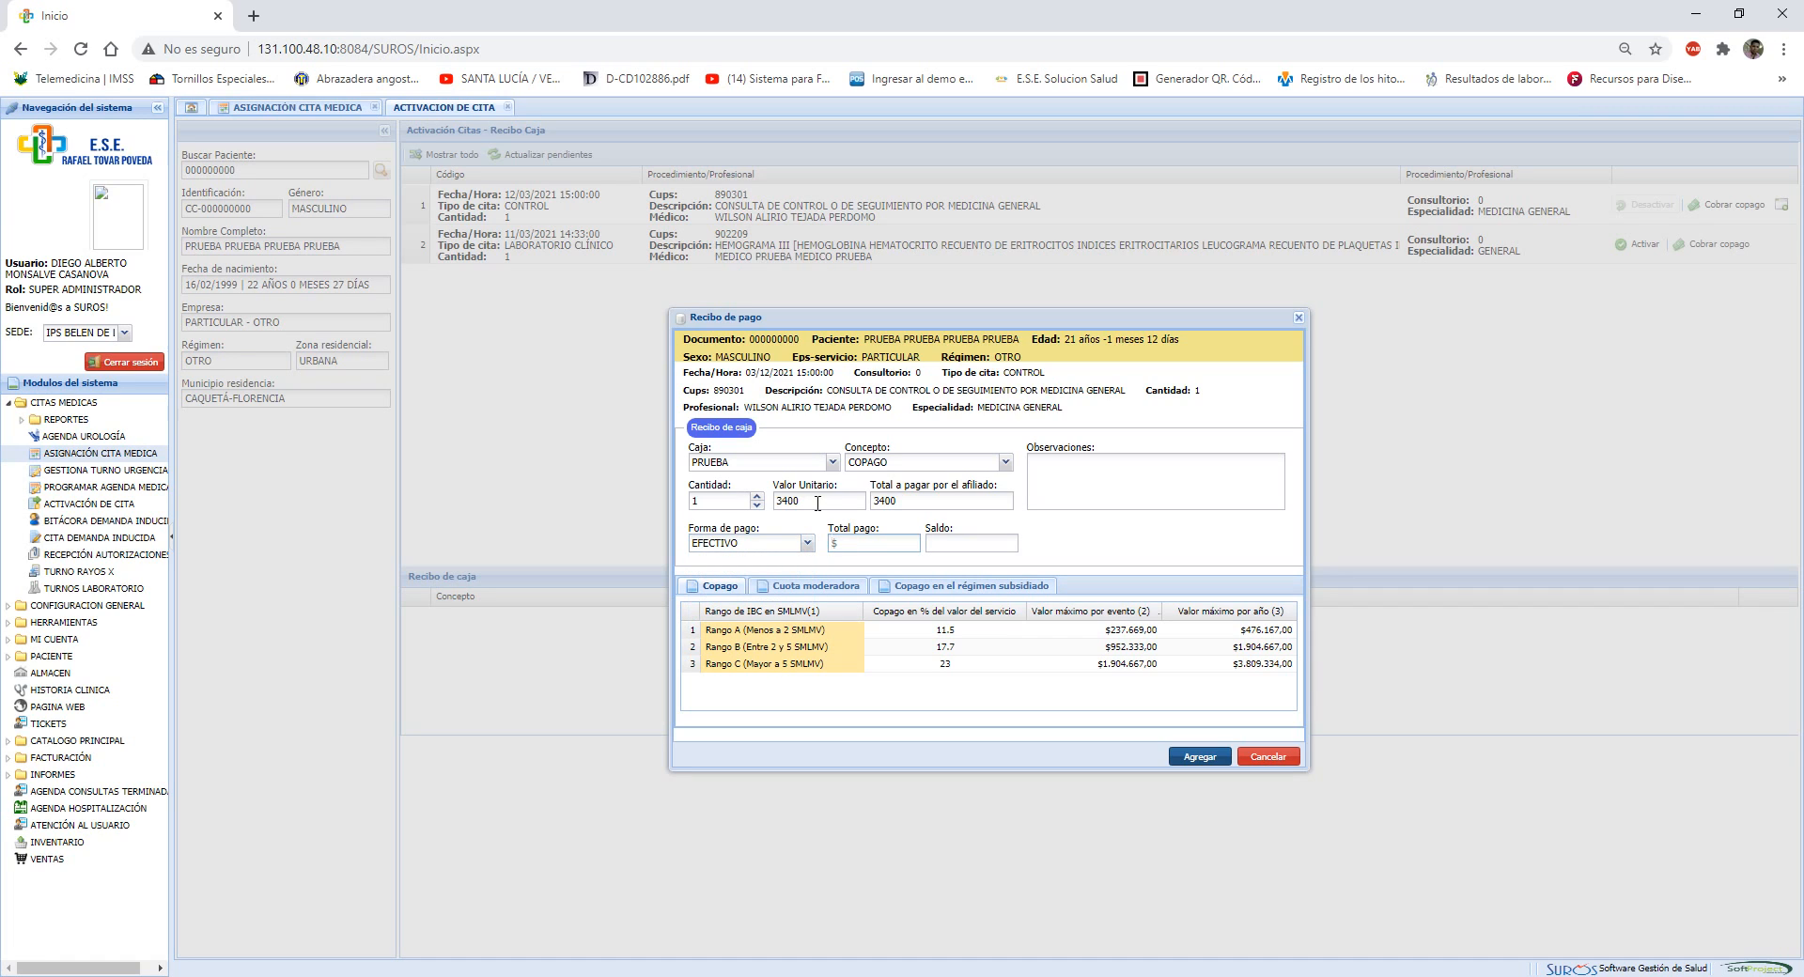
Try different total payment amounts in the receipt, ending with 1000
{"action": "type", "text": "3400"}
{"action": "key", "text": "BackSpace"}
{"action": "key", "text": "BackSpace"}
{"action": "key", "text": "BackSpace"}
{"action": "key", "text": "BackSpace"}
{"action": "type", "text": "1000000"}
{"action": "key", "text": "BackSpace"}
{"action": "left_click_drag", "start_coordinate": [897, 545], "coordinate": [594, 549]}
{"action": "type", "text": "1000"}
Set the receipt's total payment to 3400 and add the receipt
{"action": "left_click_drag", "start_coordinate": [891, 543], "coordinate": [422, 575]}
{"action": "type", "text": "3400"}
{"action": "left_click", "coordinate": [1213, 764]}
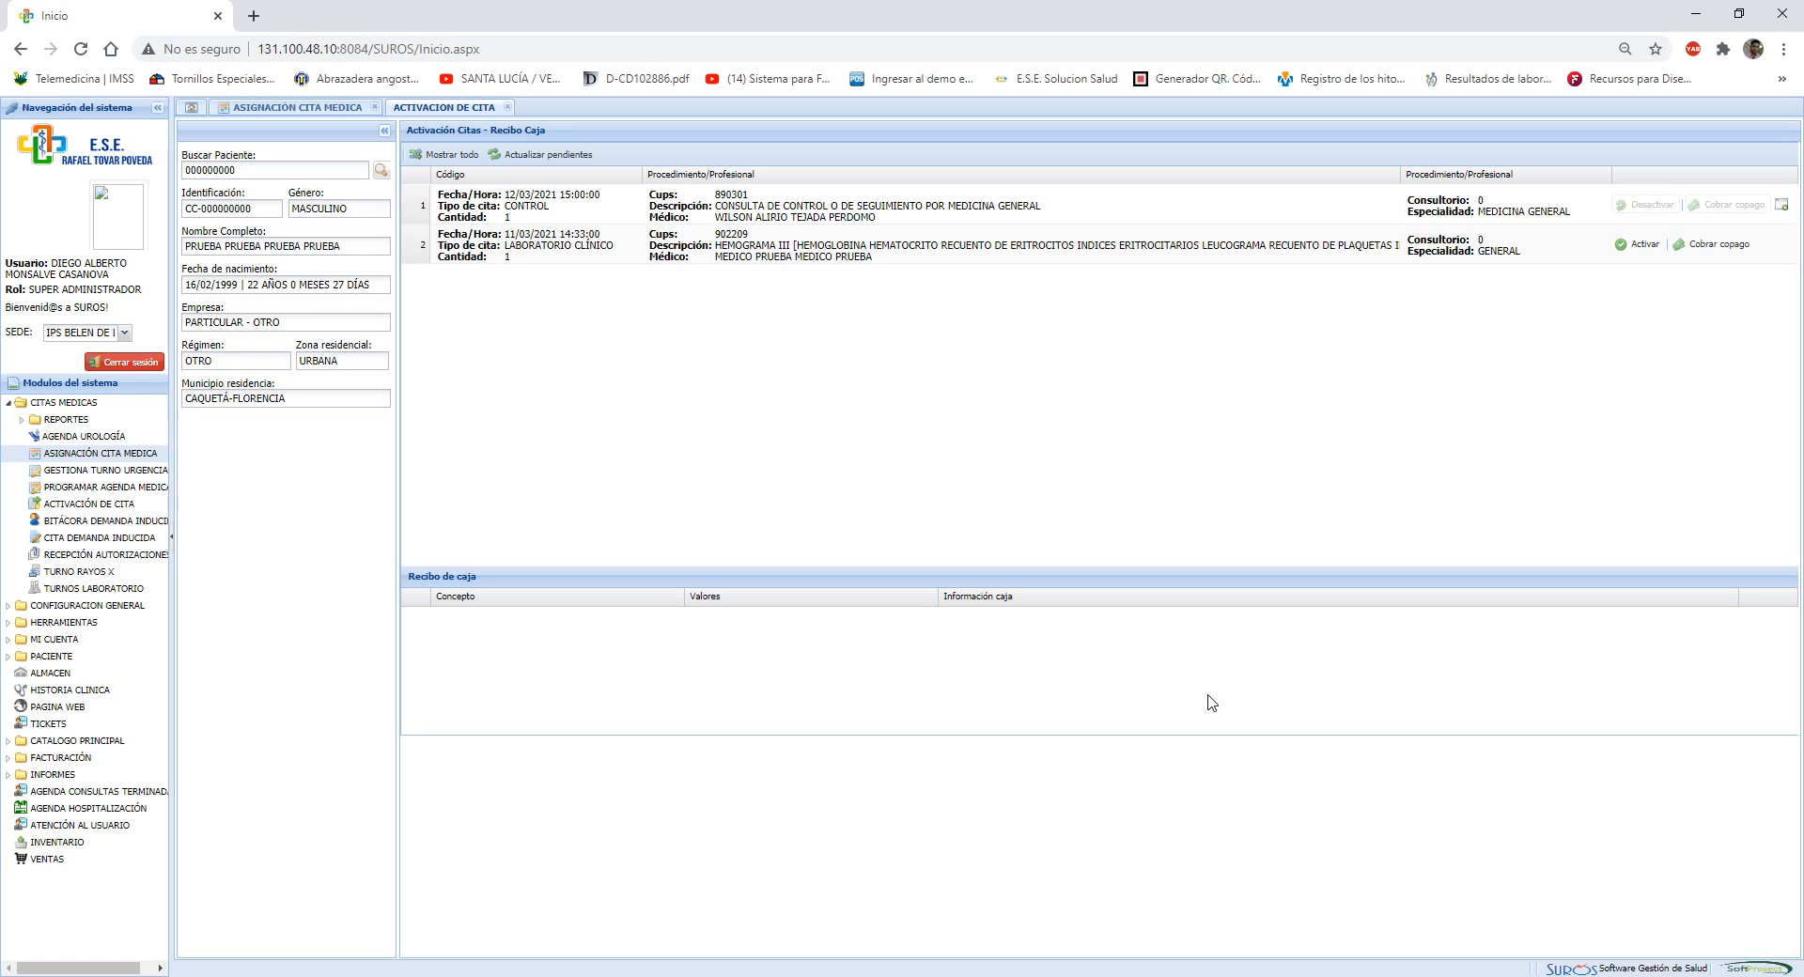
Return to the medical appointment schedule and dismiss the appointment's options
{"action": "left_click", "coordinate": [268, 109]}
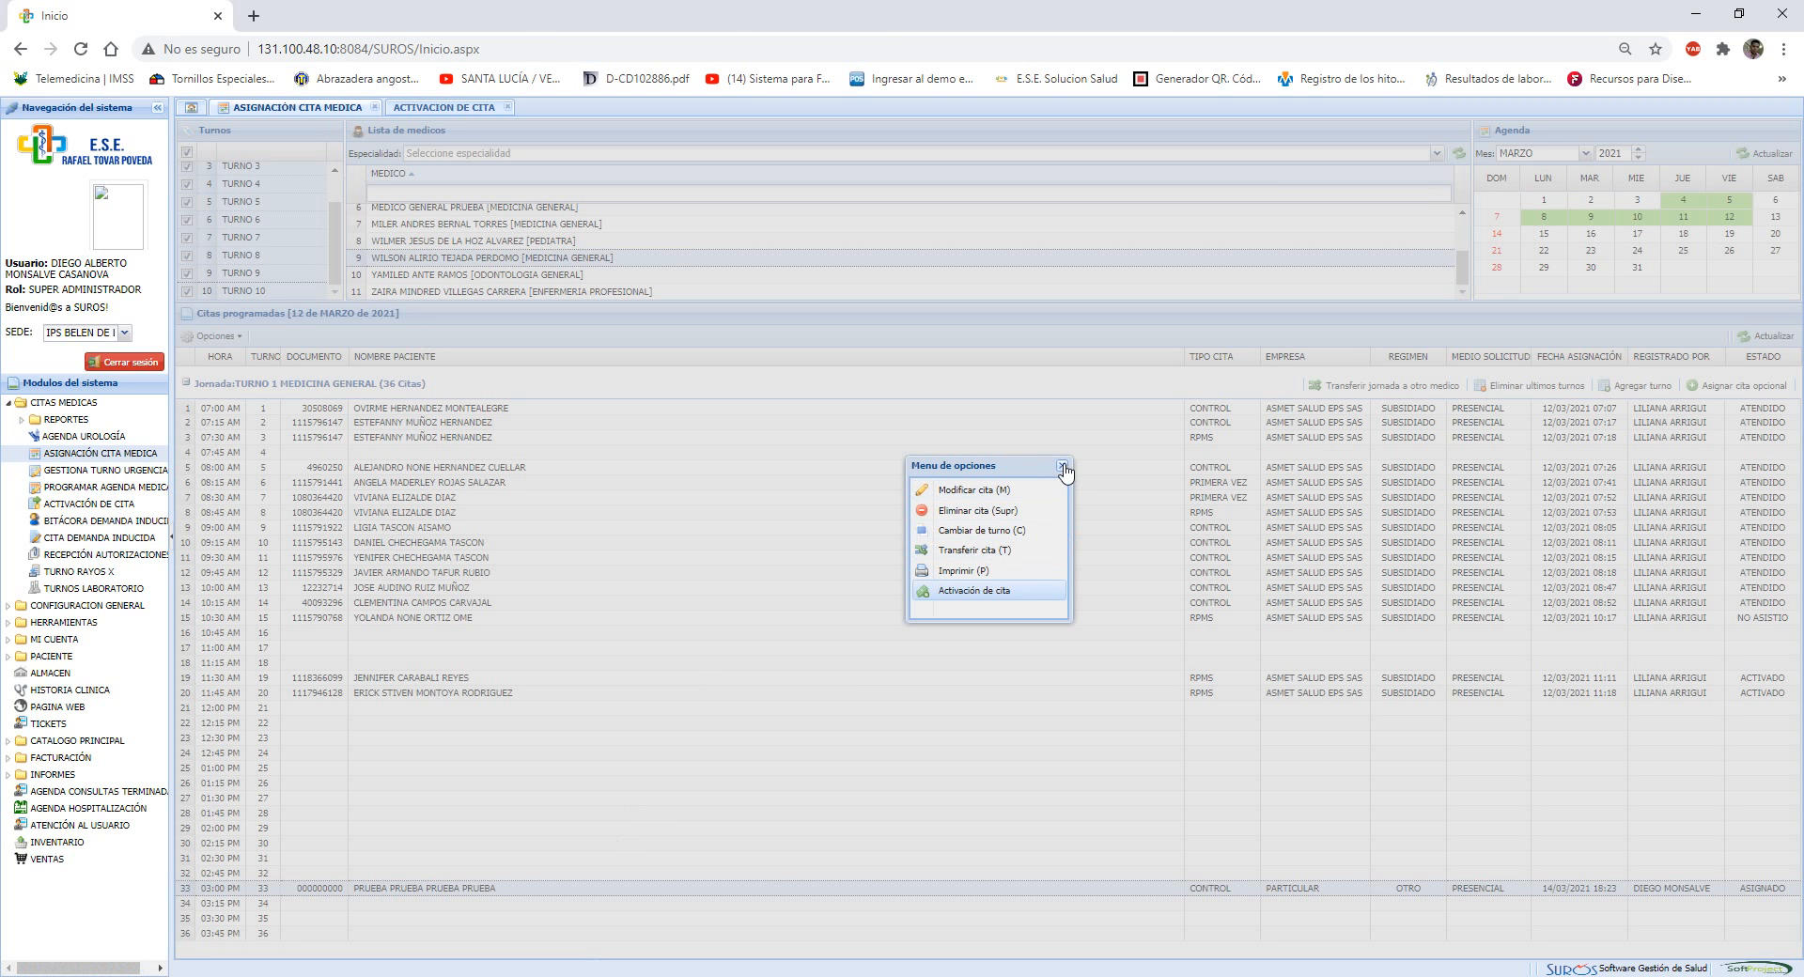
{"action": "left_click", "coordinate": [1062, 465]}
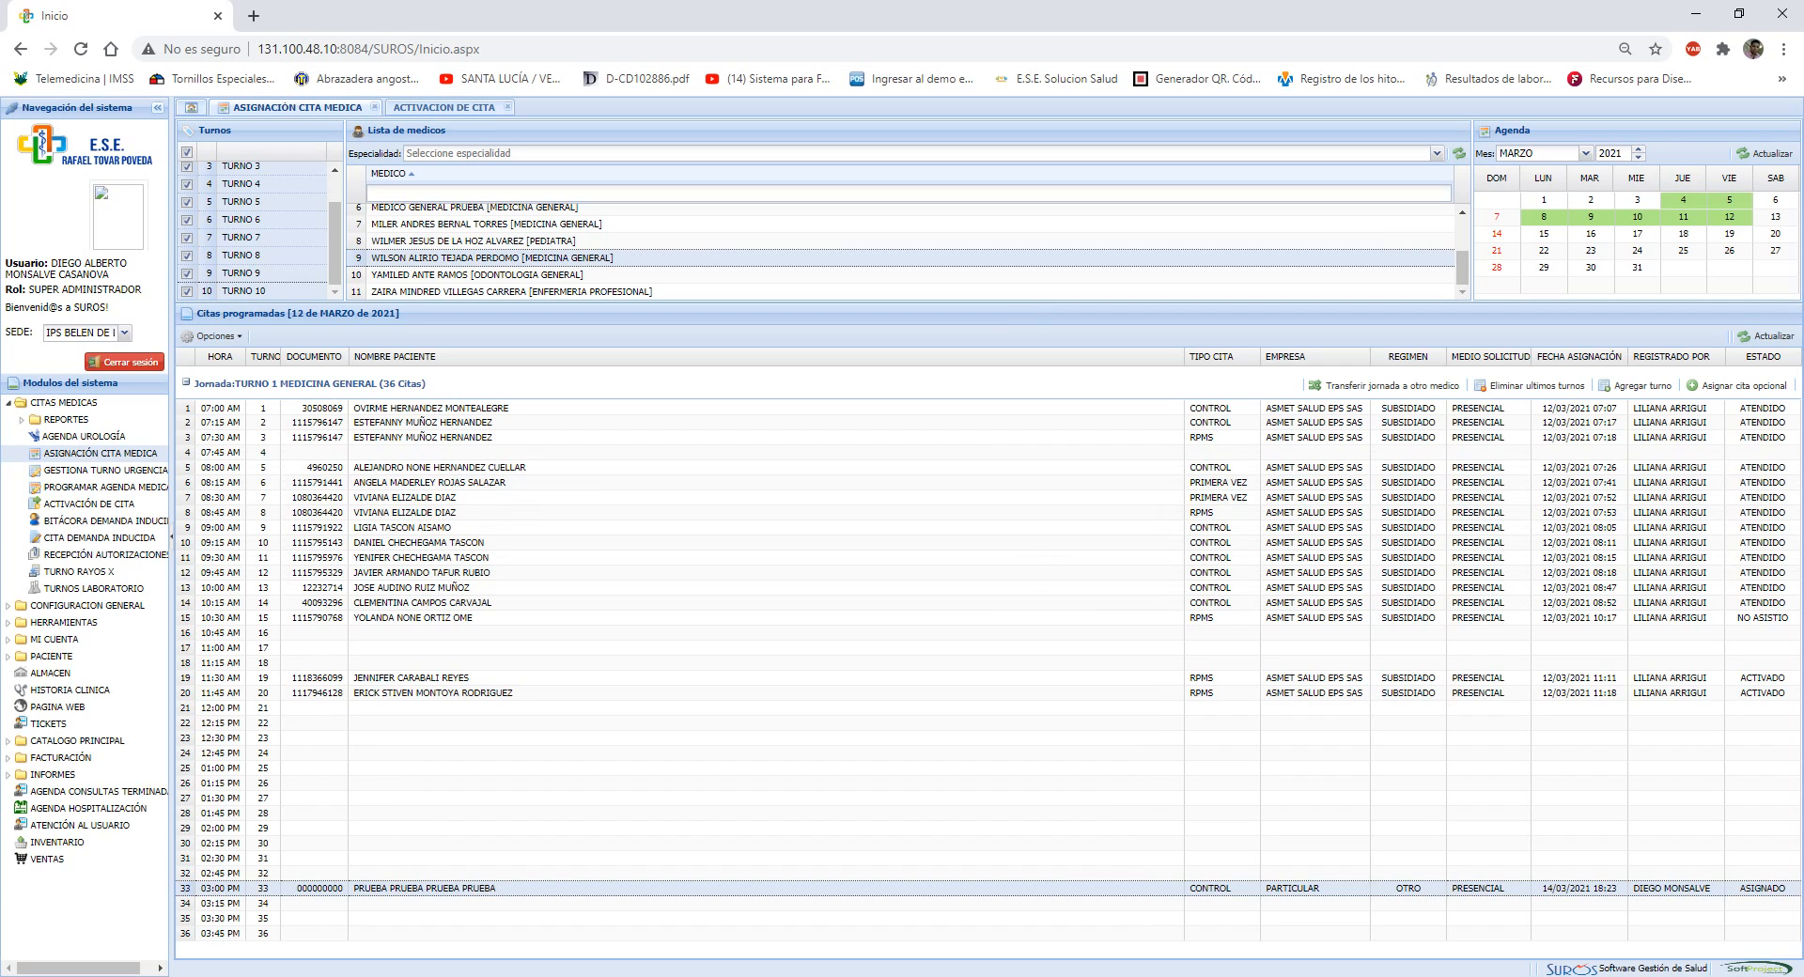